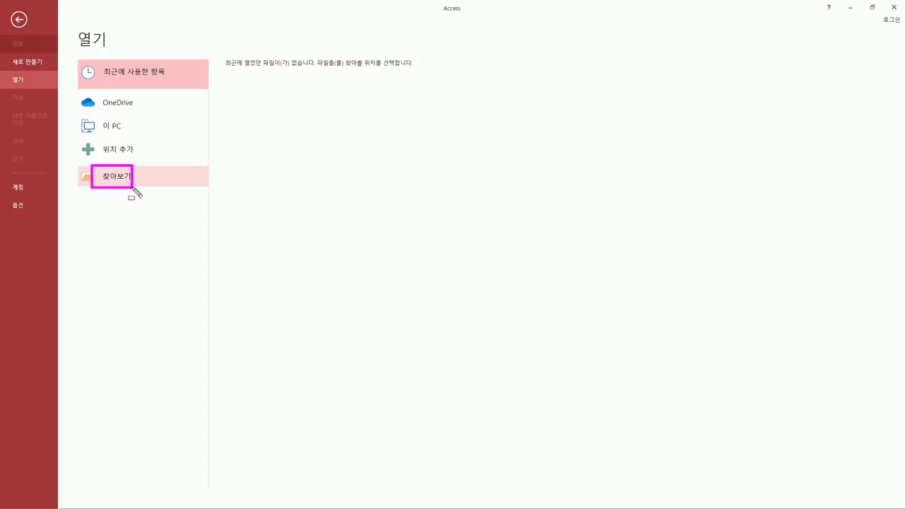
Open the database file 02회.accdb from the folder C:\길벗컴활1급\02 액세스\03 기본모의고사.
left_click(123, 179)
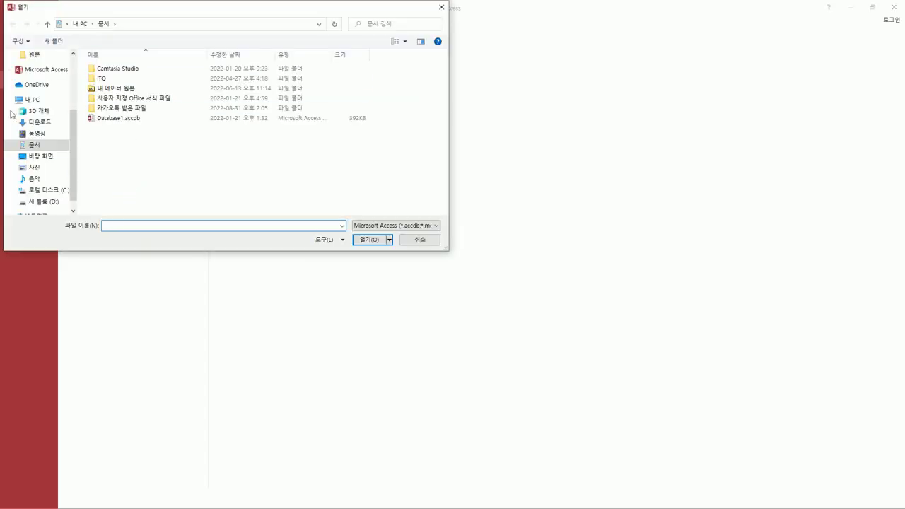
left_click(65, 192)
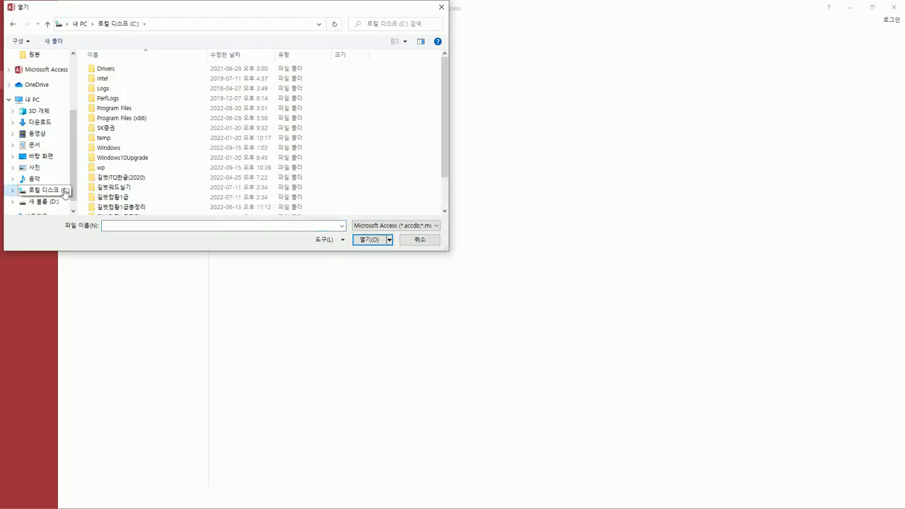
double_click(120, 197)
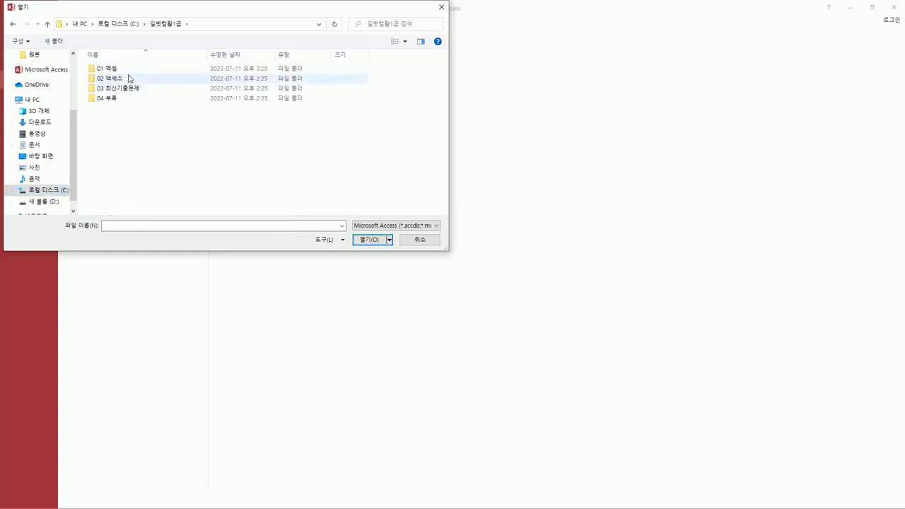
left_click(129, 78)
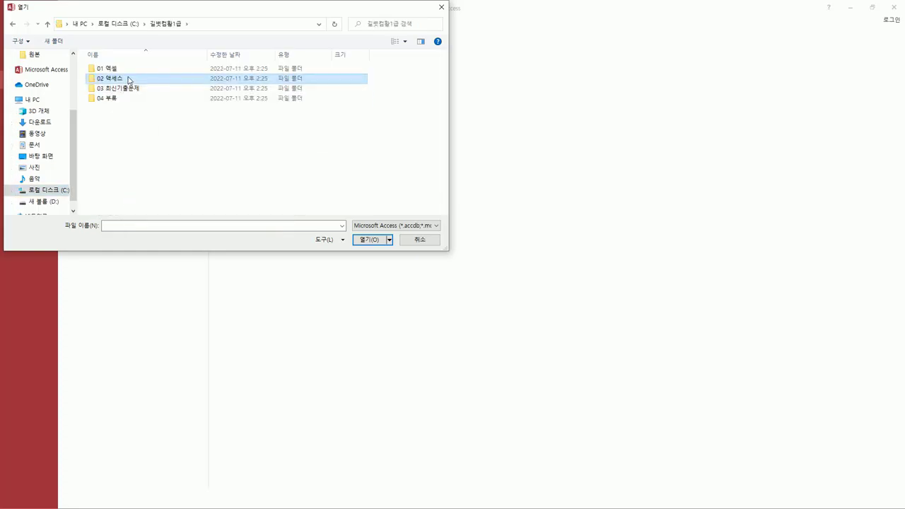
double_click(129, 79)
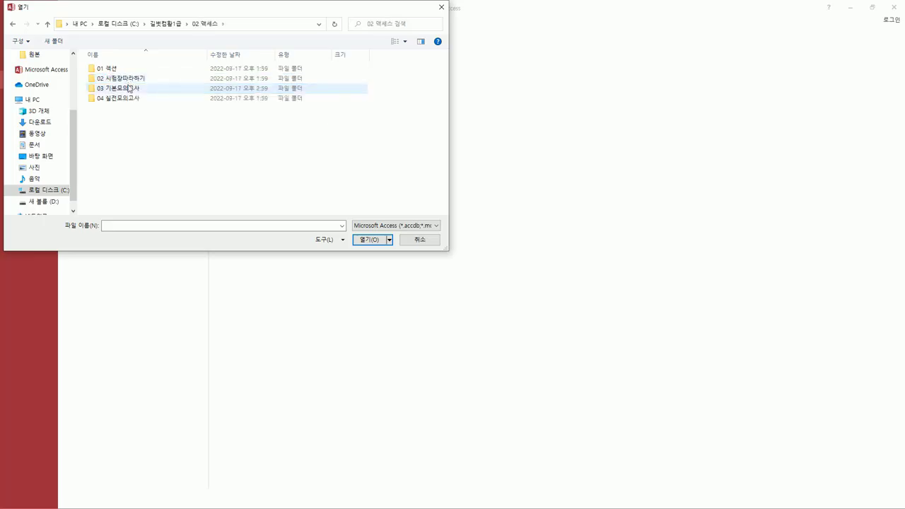
left_click(131, 91)
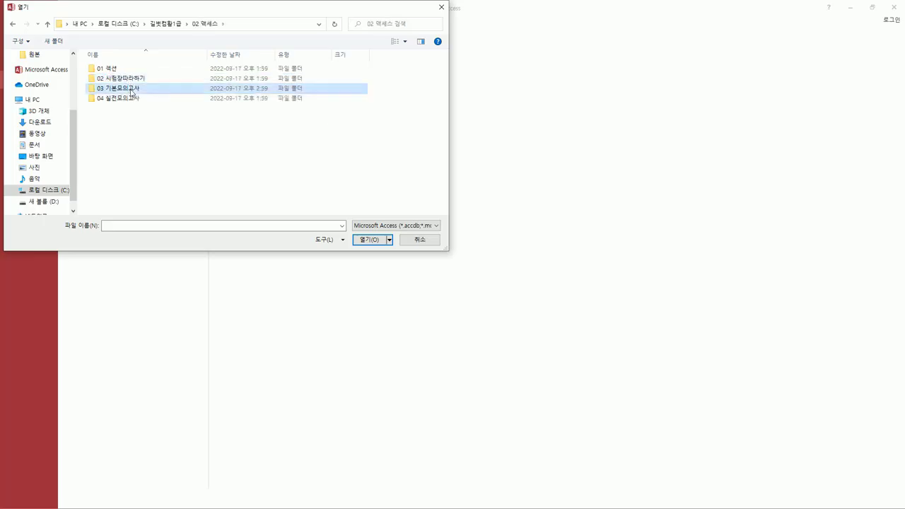
double_click(131, 89)
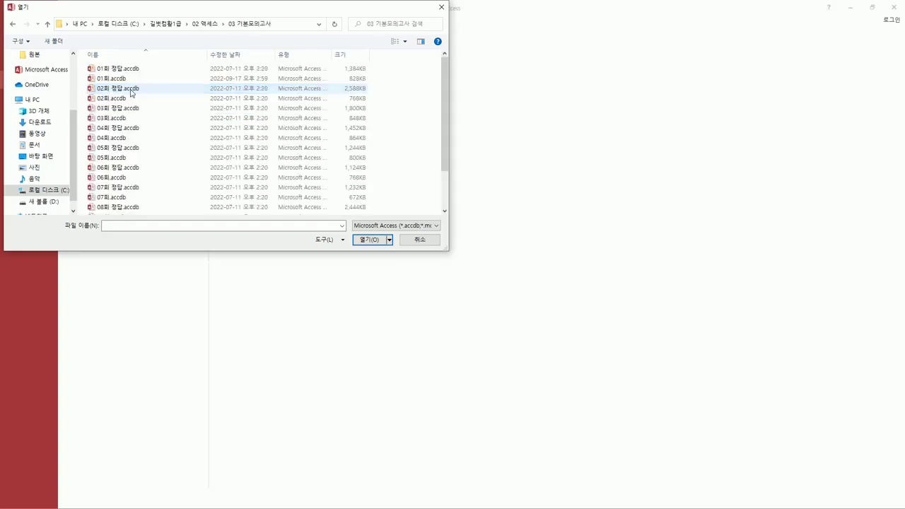
left_click(124, 99)
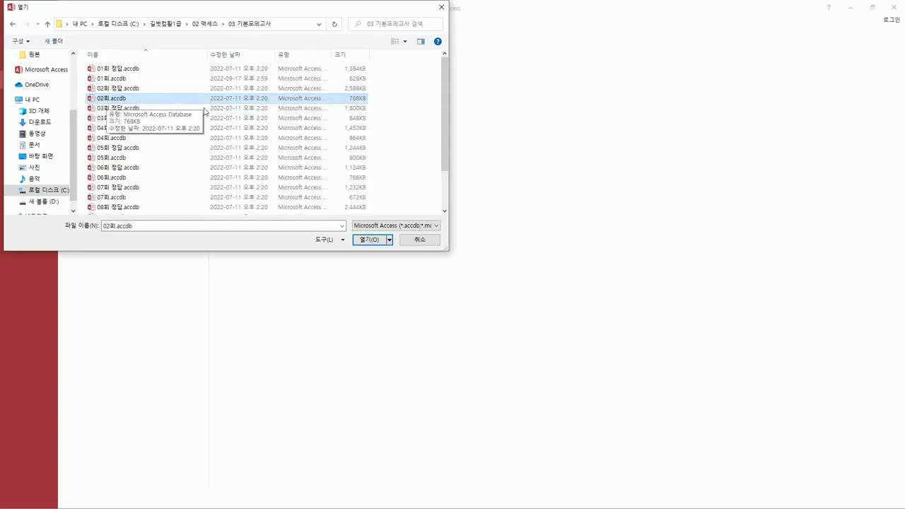
left_click(370, 240)
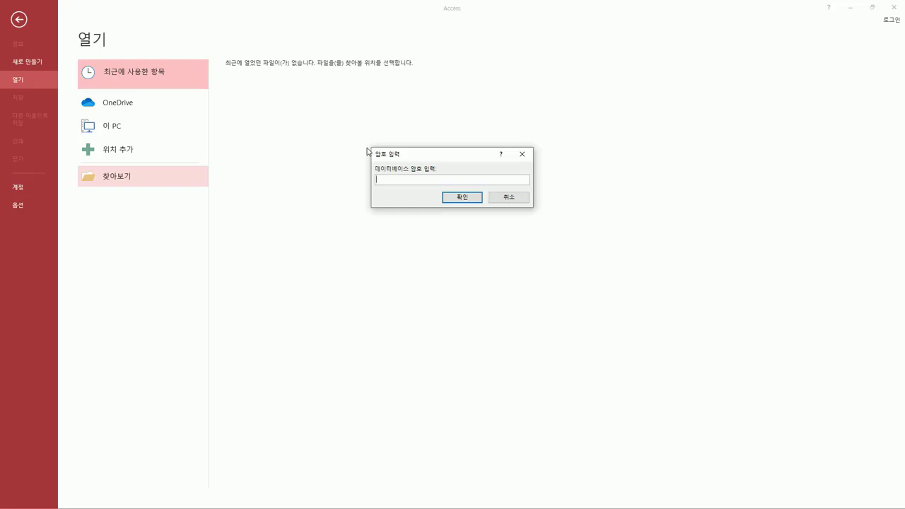
Enter the database password and confirm it to unlock the file.
mouse_move(369, 143)
left_mouse_down()
mouse_move(469, 216)
mouse_move(539, 211)
left_mouse_up()
key("ctrl+v")
left_click_drag(439, 190, 481, 205)
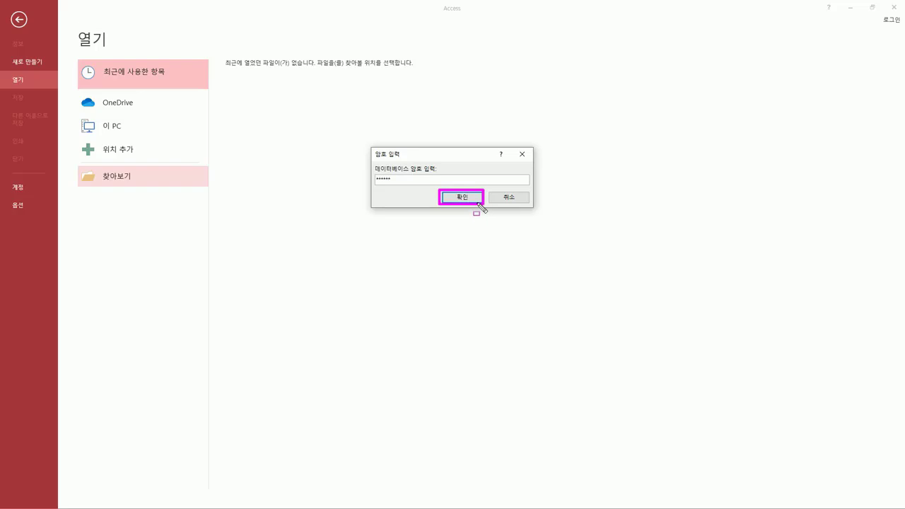
left_click(462, 196)
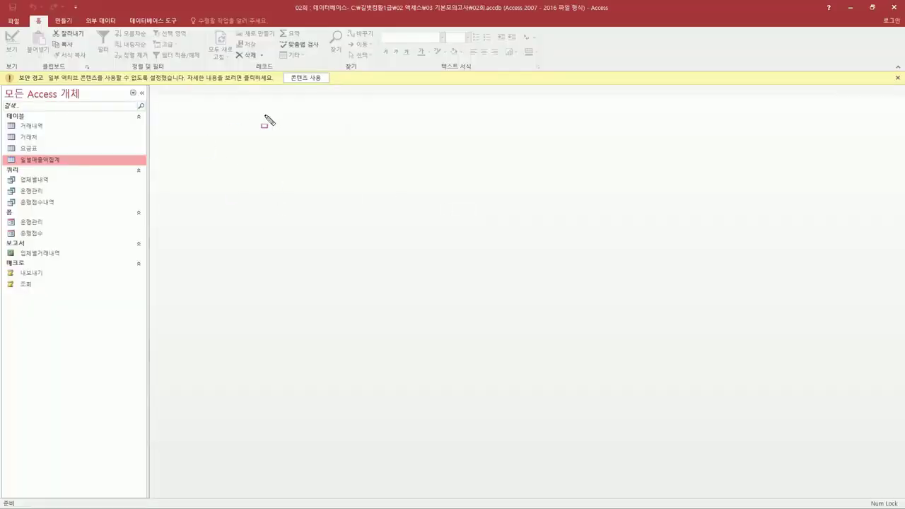
Enable the blocked active content for the opened database.
mouse_move(7, 110)
left_mouse_down()
mouse_move(45, 152)
mouse_move(69, 300)
mouse_move(78, 302)
left_mouse_up()
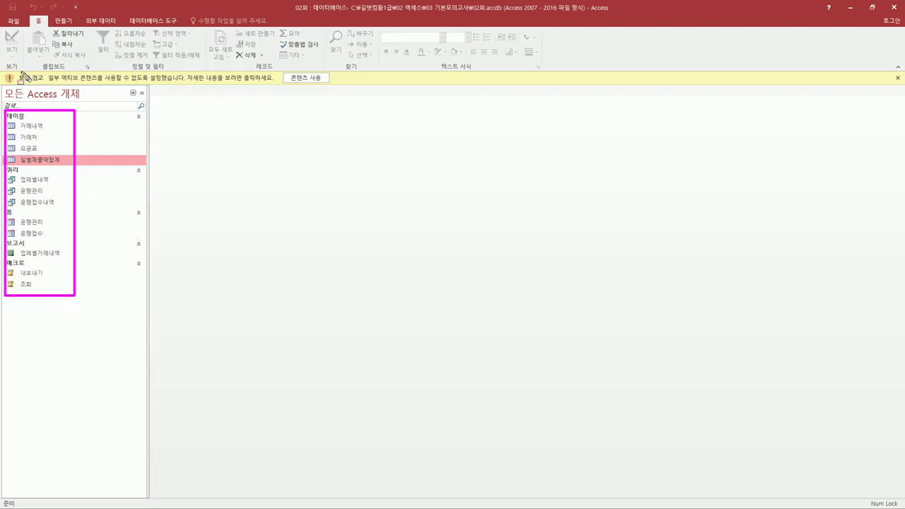
mouse_move(15, 70)
left_mouse_down()
mouse_move(33, 88)
mouse_move(48, 85)
left_mouse_up()
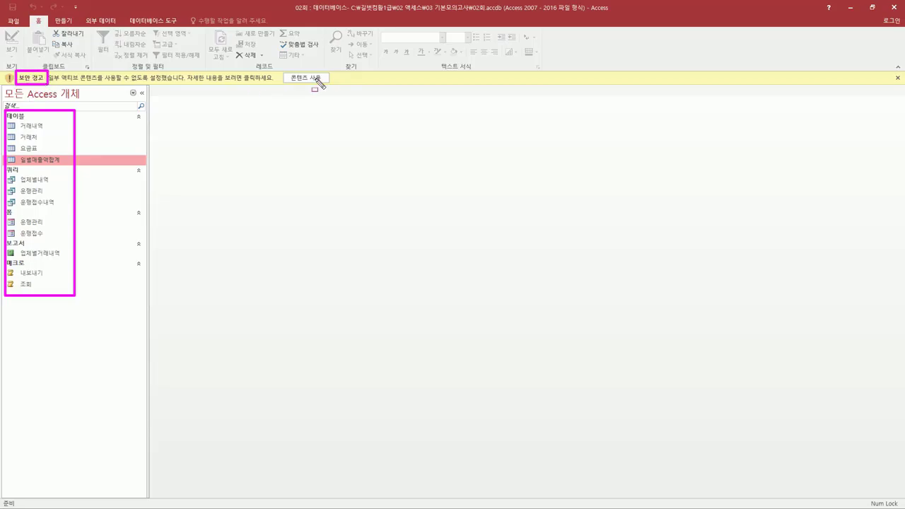
left_click_drag(281, 85, 335, 85)
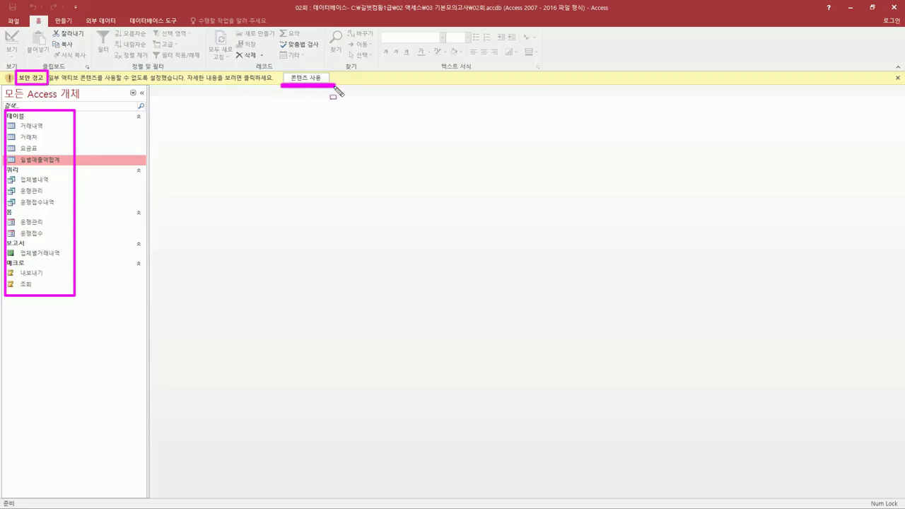
key("Escape")
left_click(316, 77)
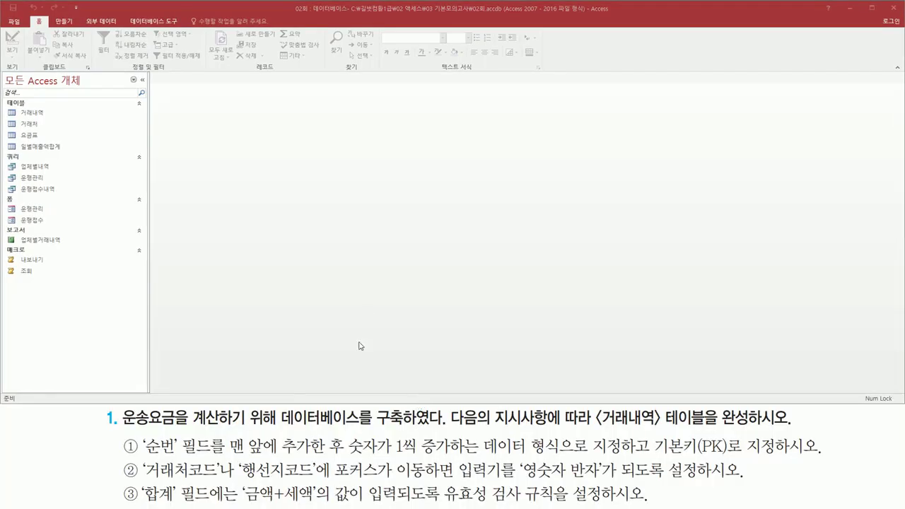
left_click_drag(117, 429, 404, 428)
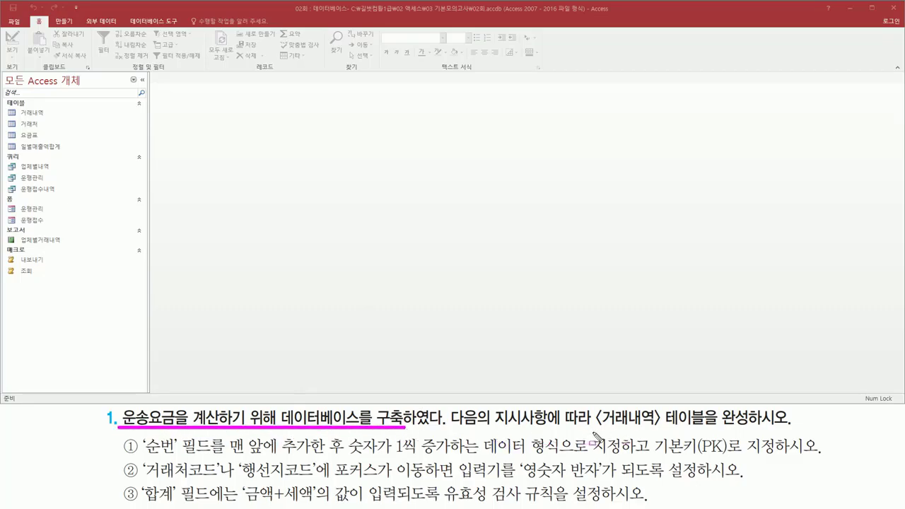
mouse_move(595, 432)
left_mouse_down()
mouse_move(712, 434)
mouse_move(706, 407)
mouse_move(794, 426)
left_mouse_up()
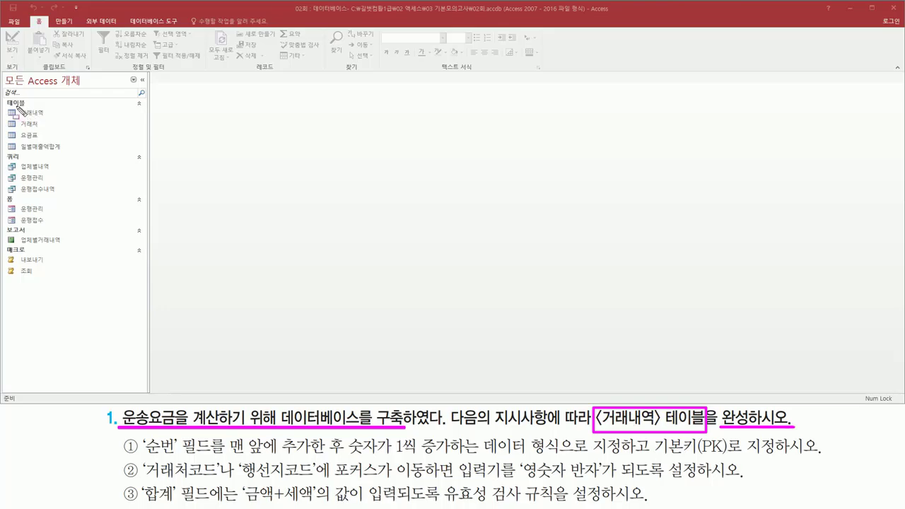
left_click_drag(18, 108, 61, 112)
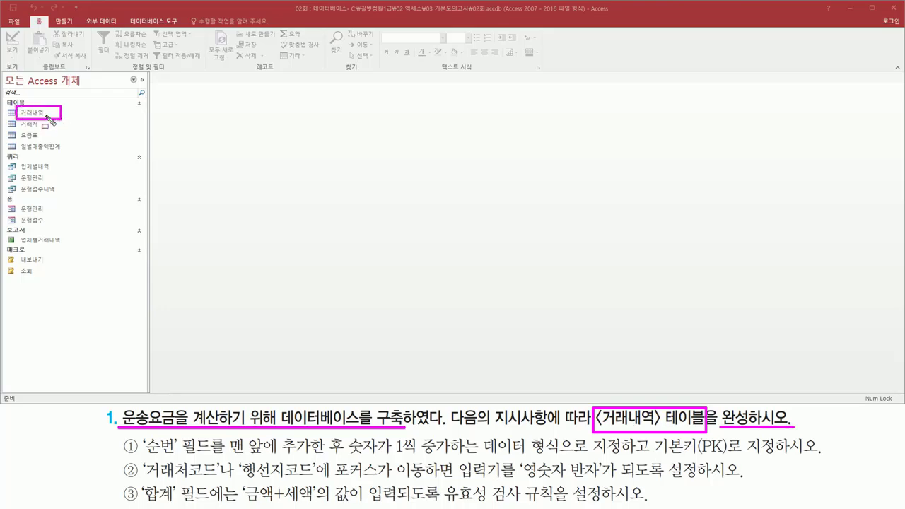
key("Escape")
Open the 거래내역 table in Design View.
left_click(40, 114)
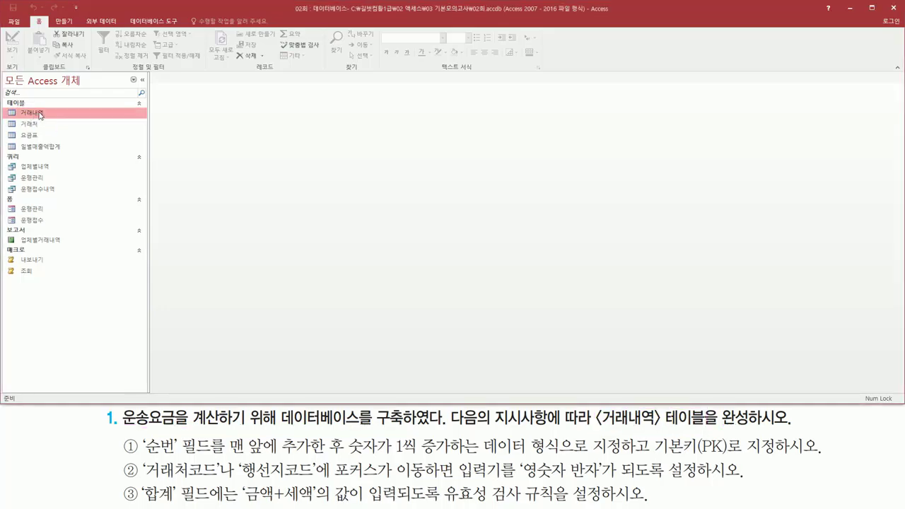
right_click(41, 115)
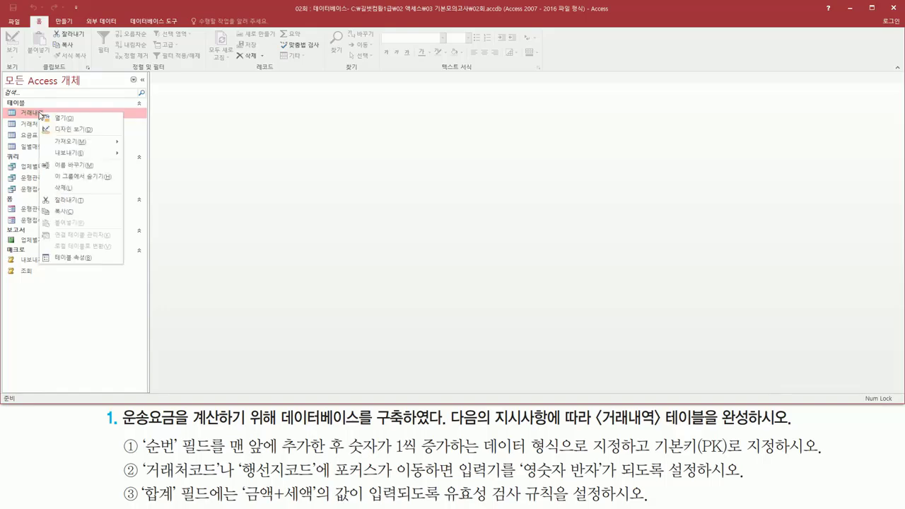
left_click(73, 129)
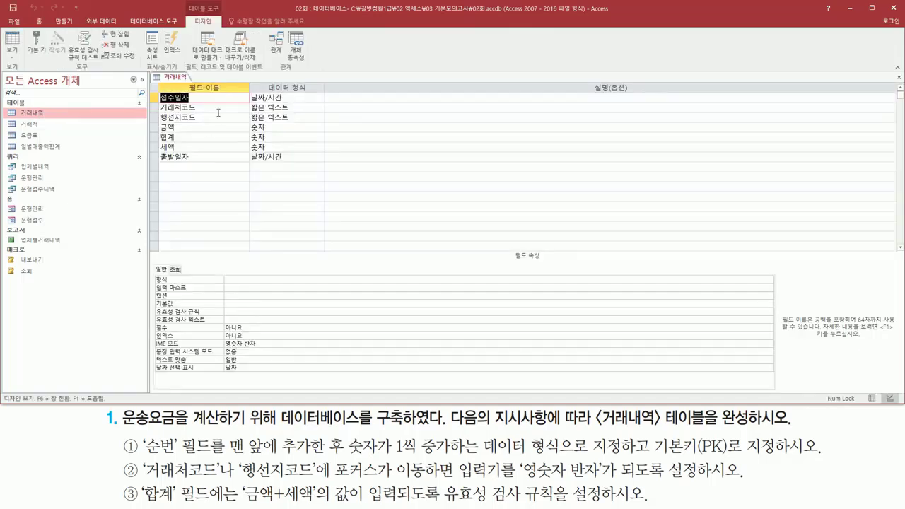
key("ctrl+shift+d")
left_click_drag(156, 88, 216, 167)
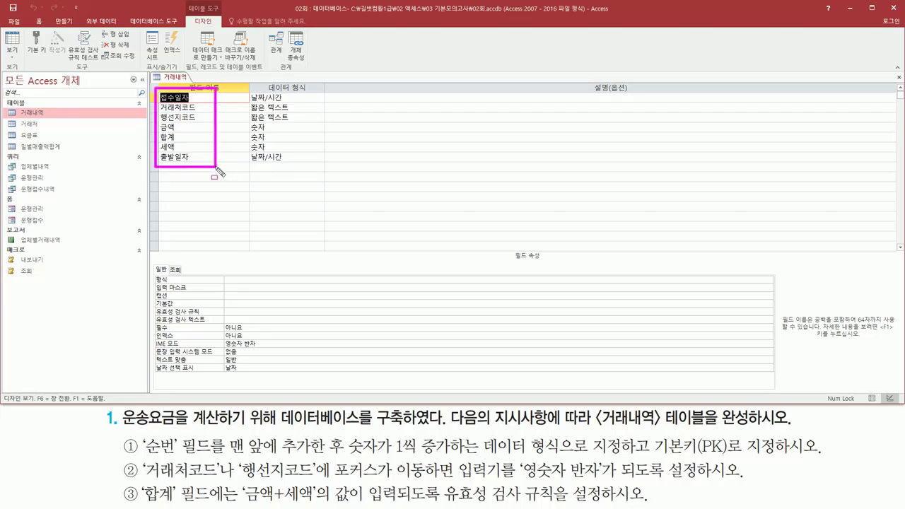
key("Escape")
key("ctrl+shift+d")
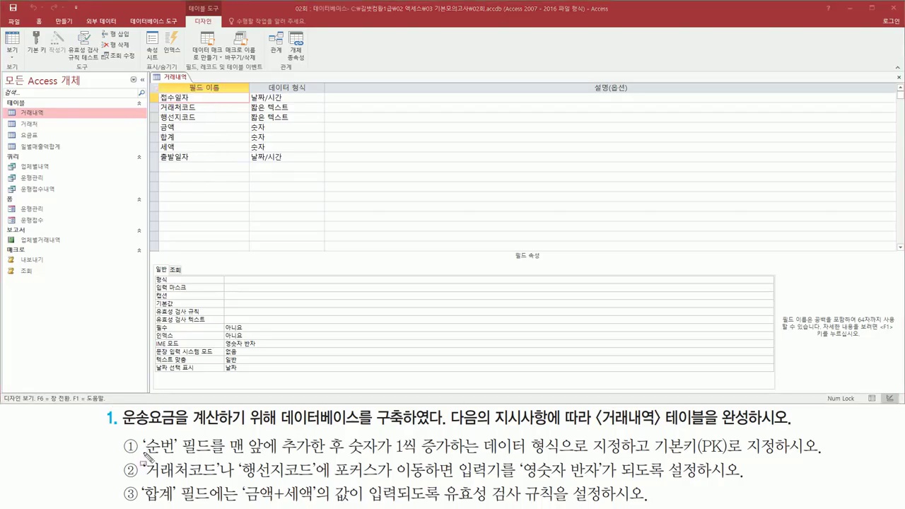
mouse_move(139, 434)
left_mouse_down()
mouse_move(149, 448)
mouse_move(226, 461)
mouse_move(344, 459)
left_mouse_up()
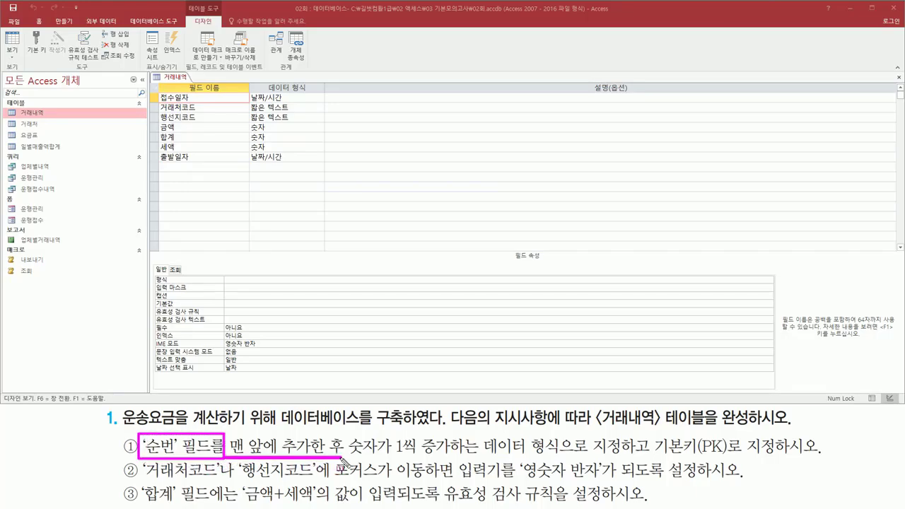
mouse_move(157, 91)
left_mouse_down()
mouse_move(182, 155)
mouse_move(203, 164)
left_mouse_up()
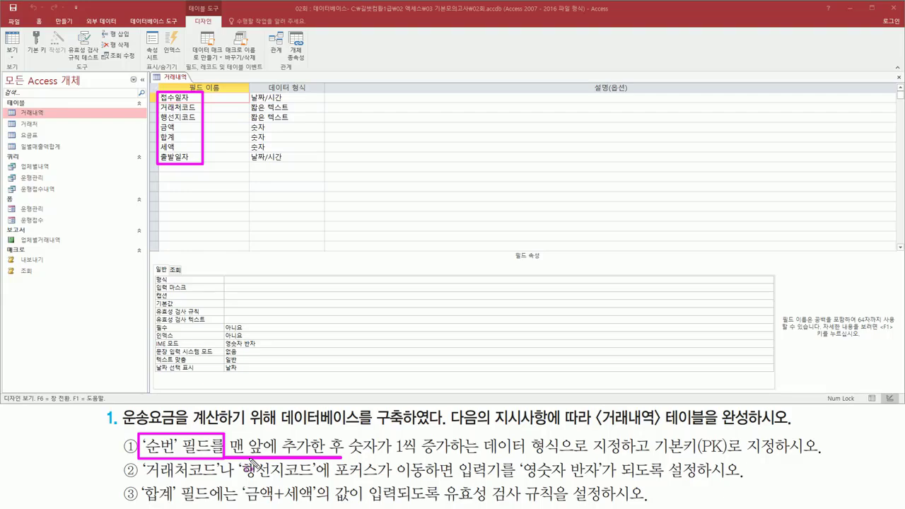
key("Escape")
key("ctrl+shift+d")
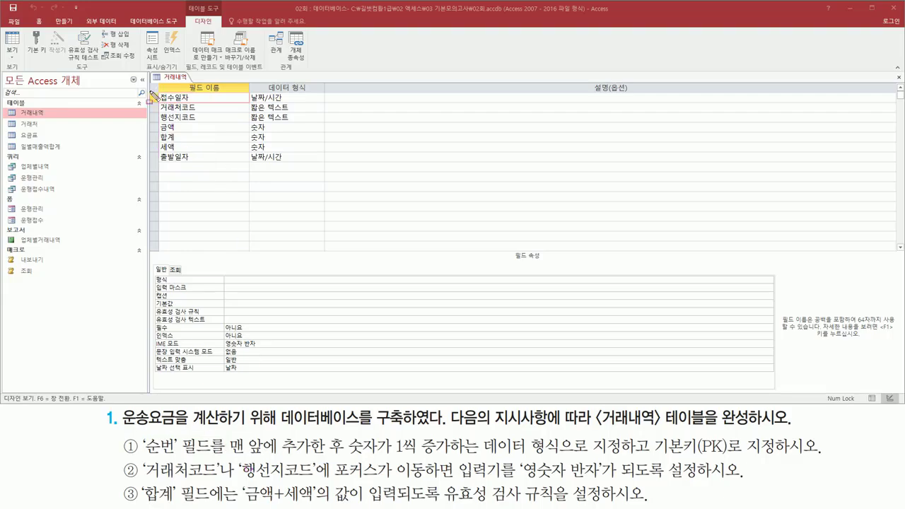
left_click_drag(149, 91, 157, 211)
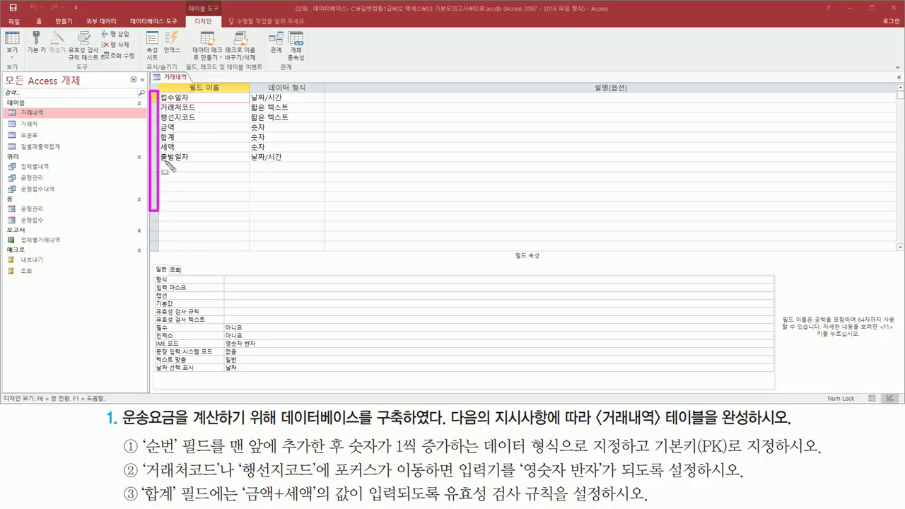
key("Escape")
Insert a new row above the 접수일자 field and name the new field 순번.
left_click(154, 97)
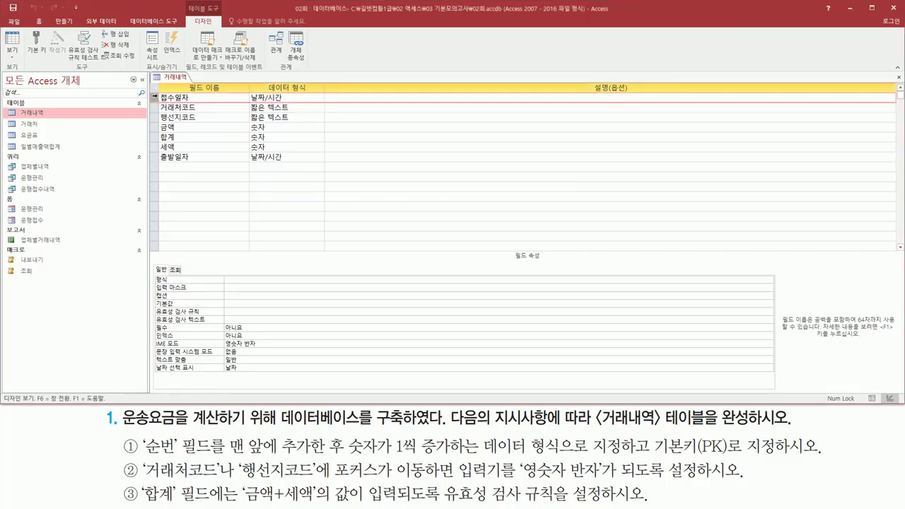
right_click(156, 99)
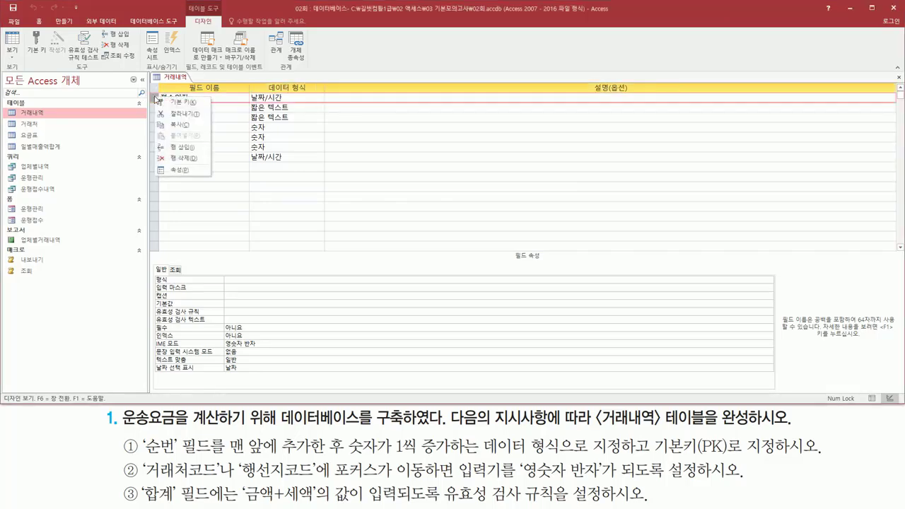
left_click(188, 148)
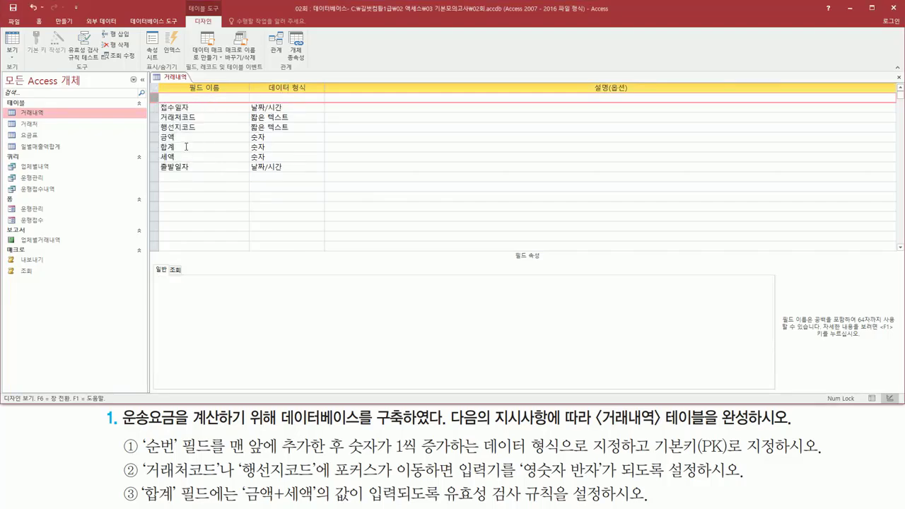
left_click_drag(151, 91, 329, 103)
left_click(197, 96)
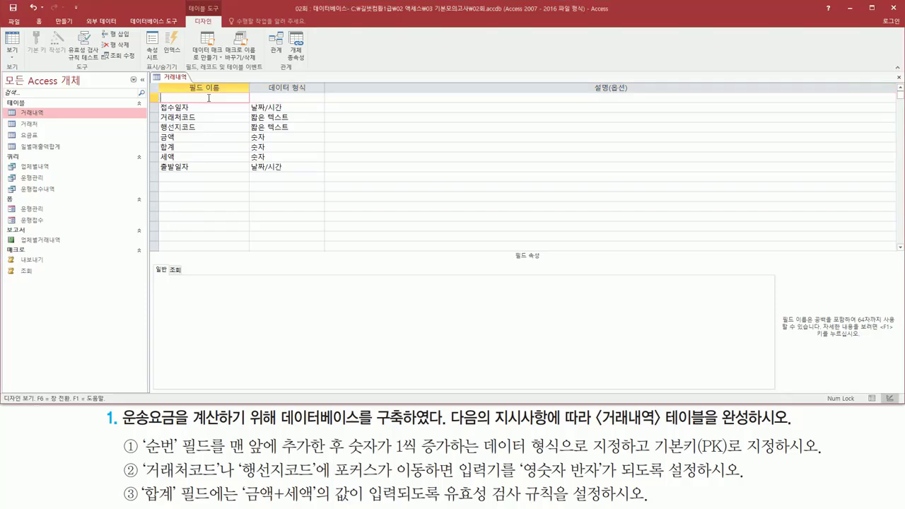
type("순ㅂㄴ")
Set the data type of the 순번 field to 일련 번호.
left_click_drag(153, 456, 623, 453)
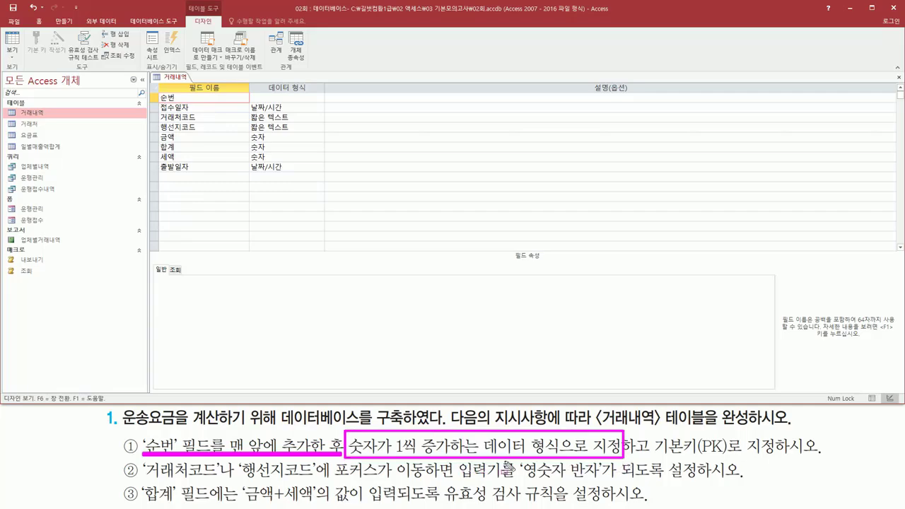
left_click_drag(254, 91, 329, 102)
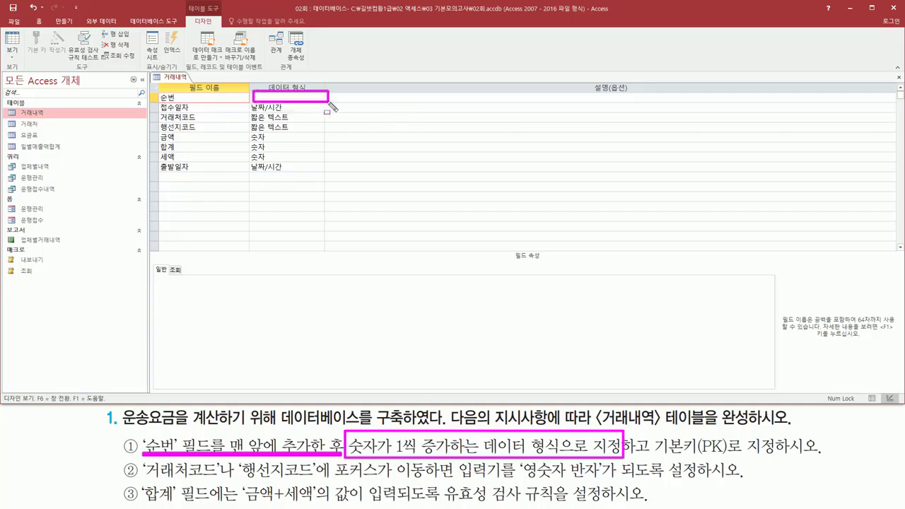
left_click(291, 99)
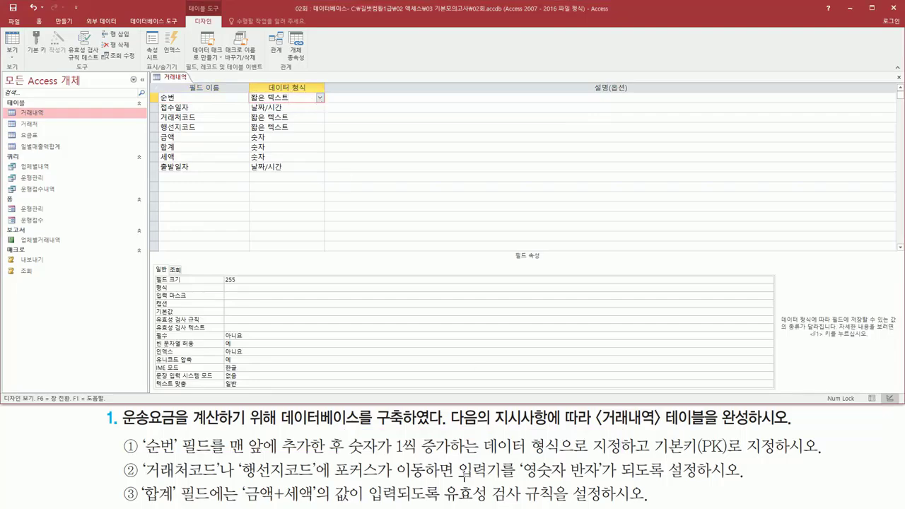
left_click_drag(349, 456, 498, 458)
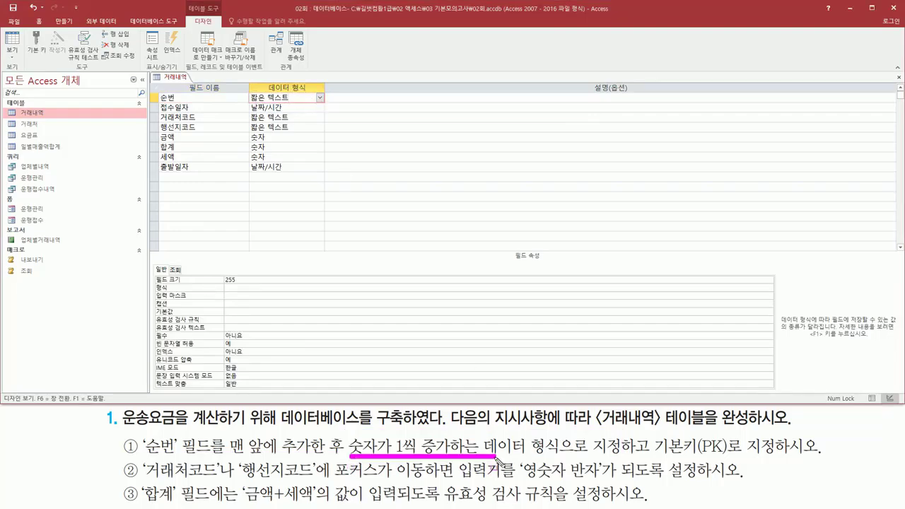
left_click(320, 97)
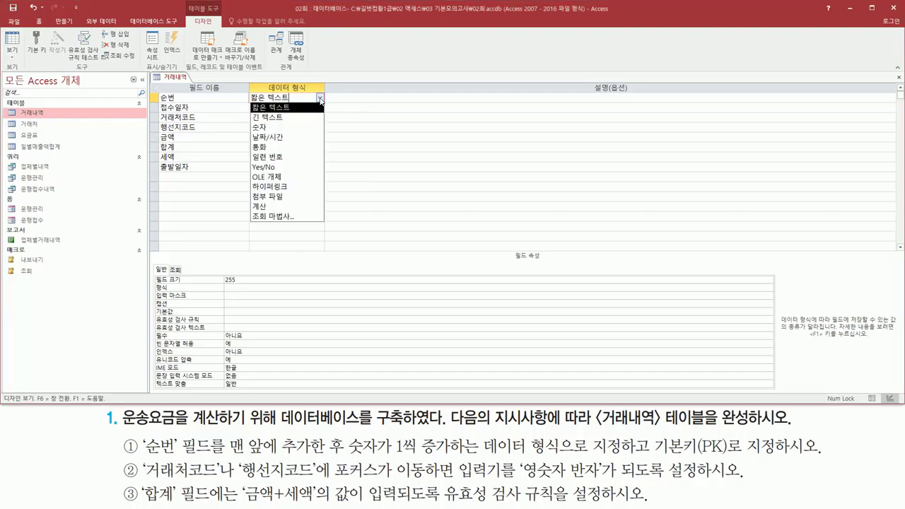
left_click(296, 157)
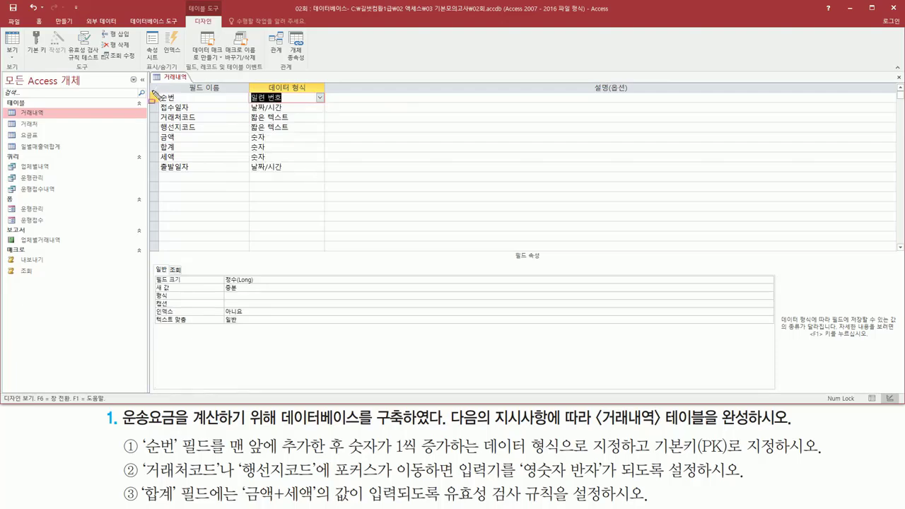
mouse_move(156, 92)
left_mouse_down()
mouse_move(183, 105)
mouse_move(329, 106)
left_mouse_up()
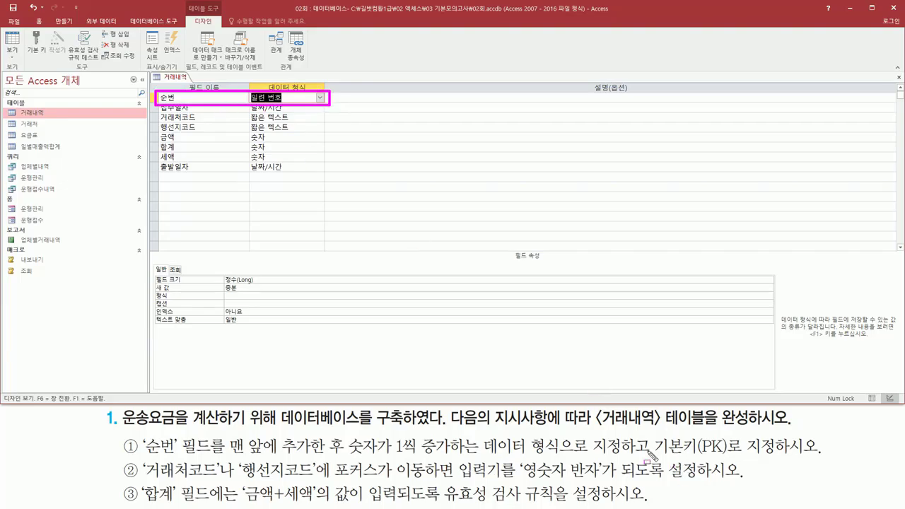
Make the 순번 field the primary key of the 거래내역 table.
left_click_drag(651, 452, 787, 459)
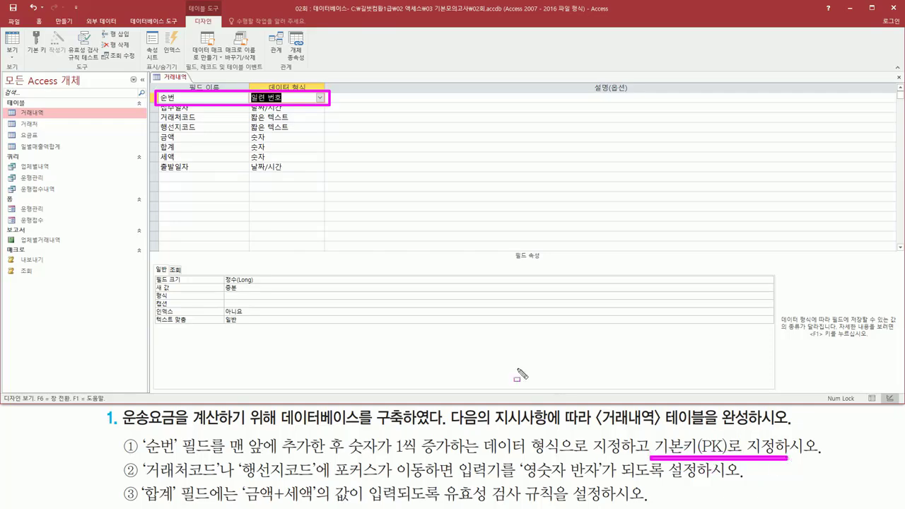
key("Escape")
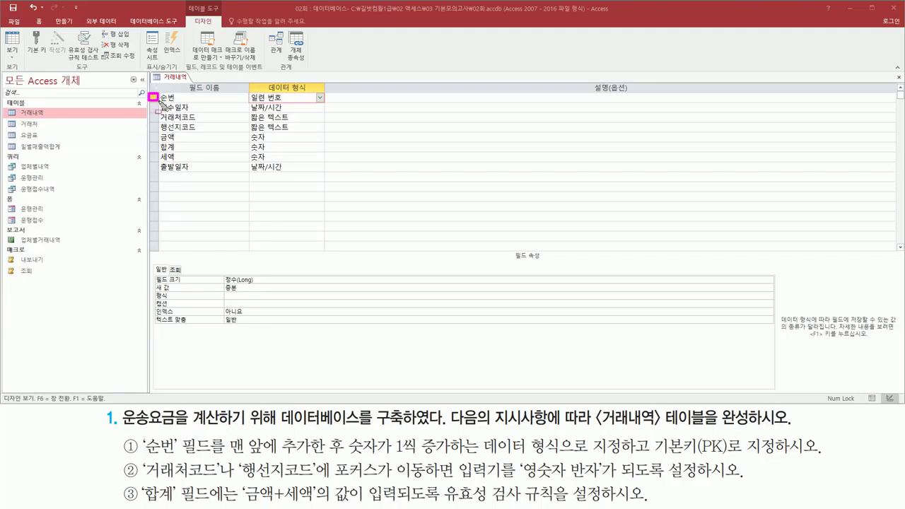
left_click(155, 99)
right_click(154, 99)
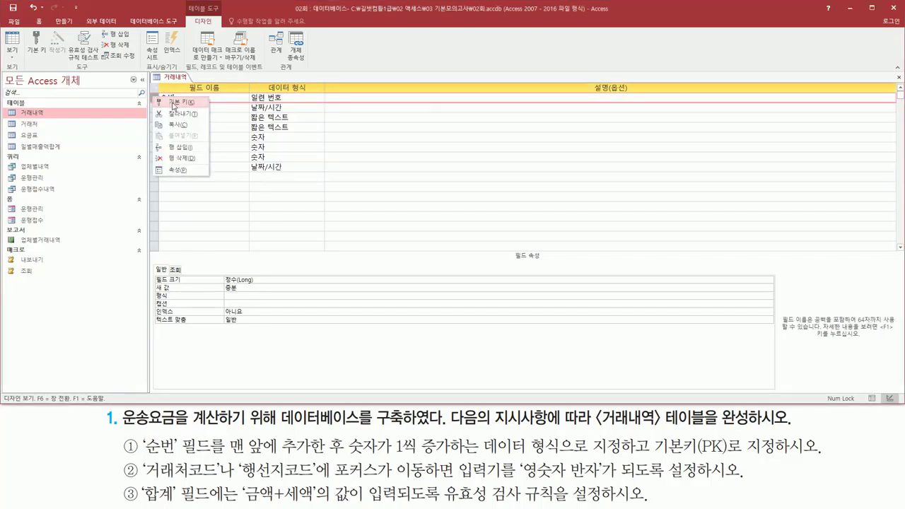
left_click_drag(160, 96, 214, 110)
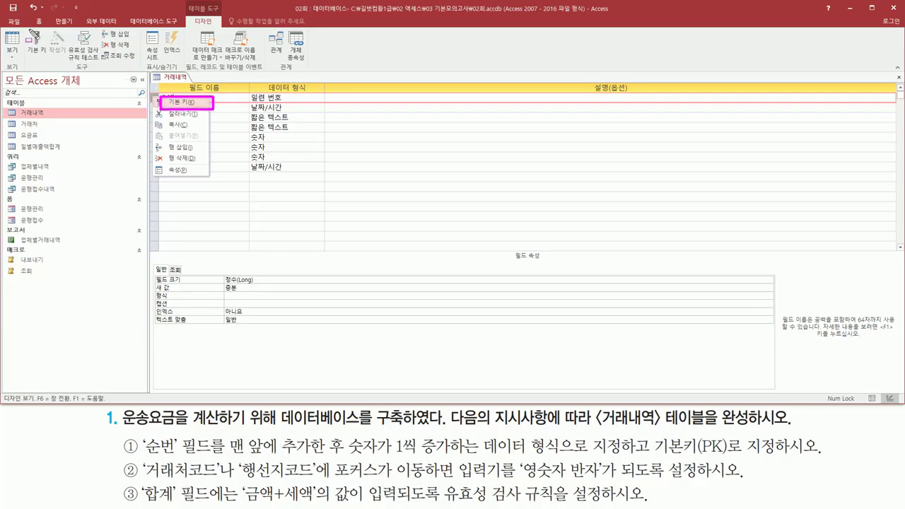
left_click_drag(29, 28, 48, 64)
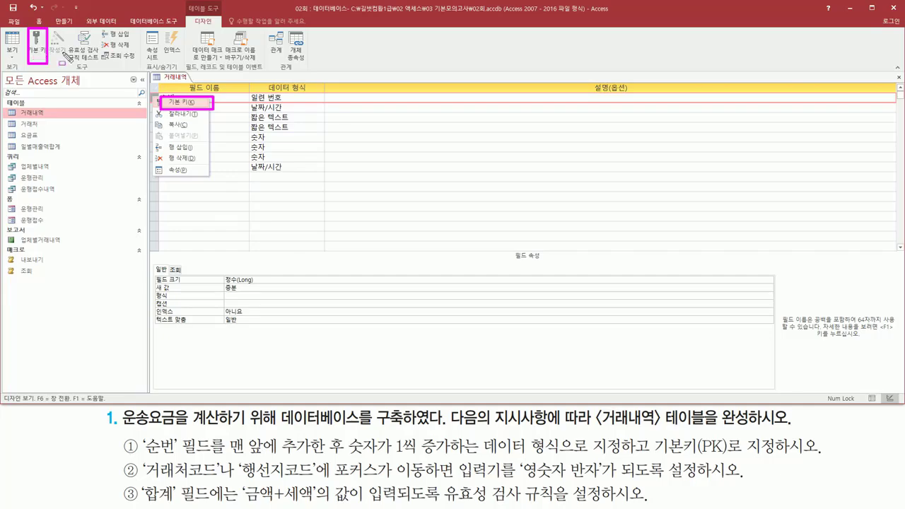
left_click(170, 102)
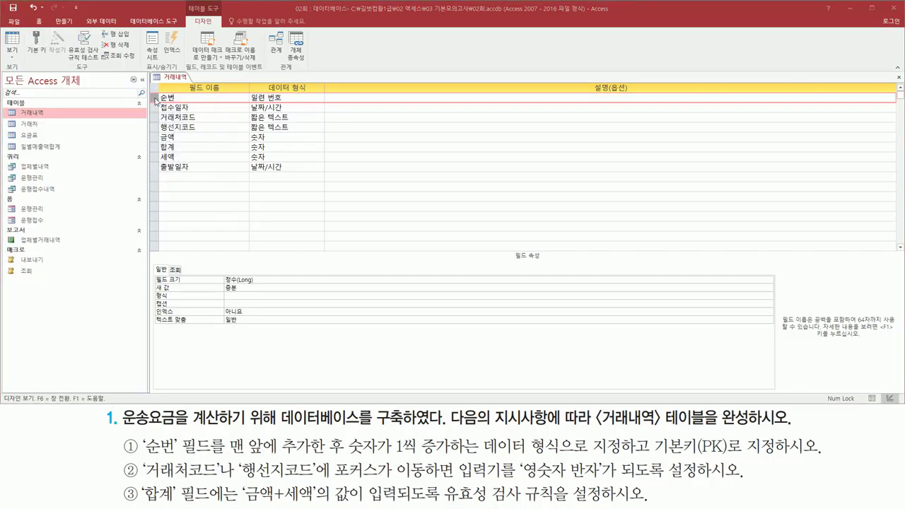
right_click(157, 102)
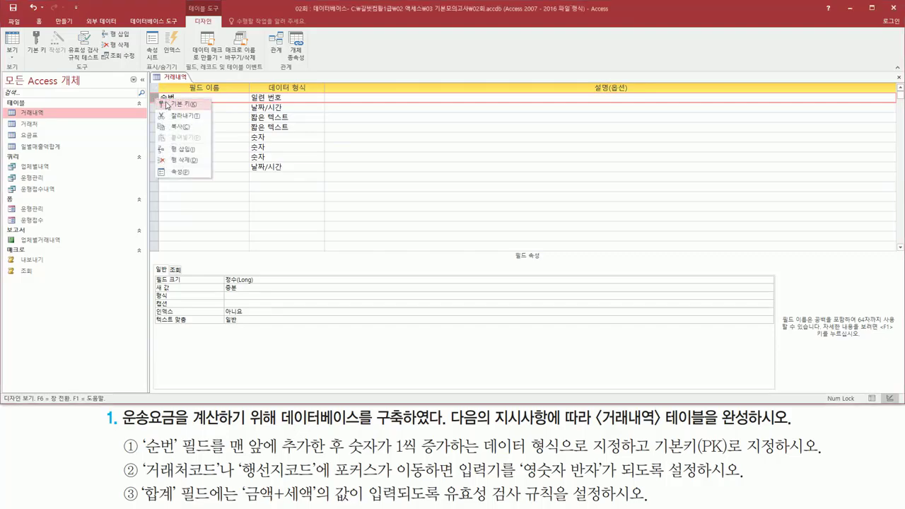
left_click(170, 104)
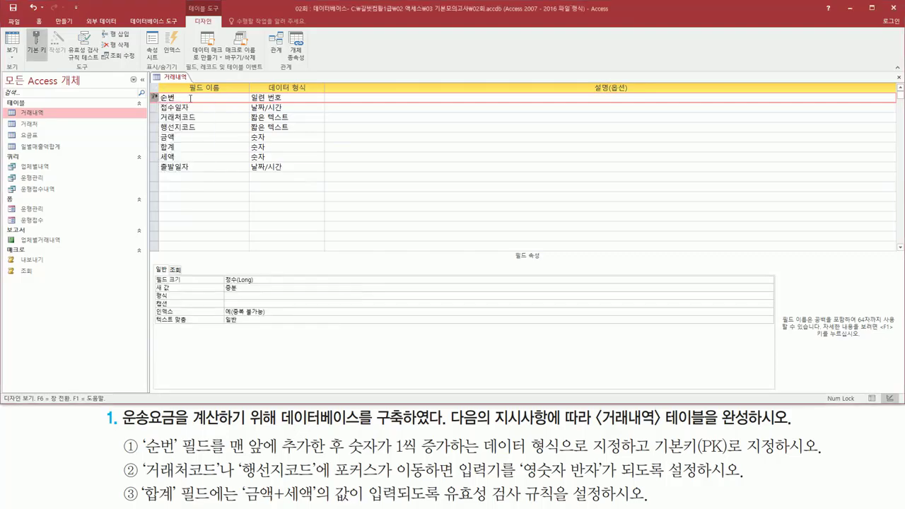
left_click(177, 98)
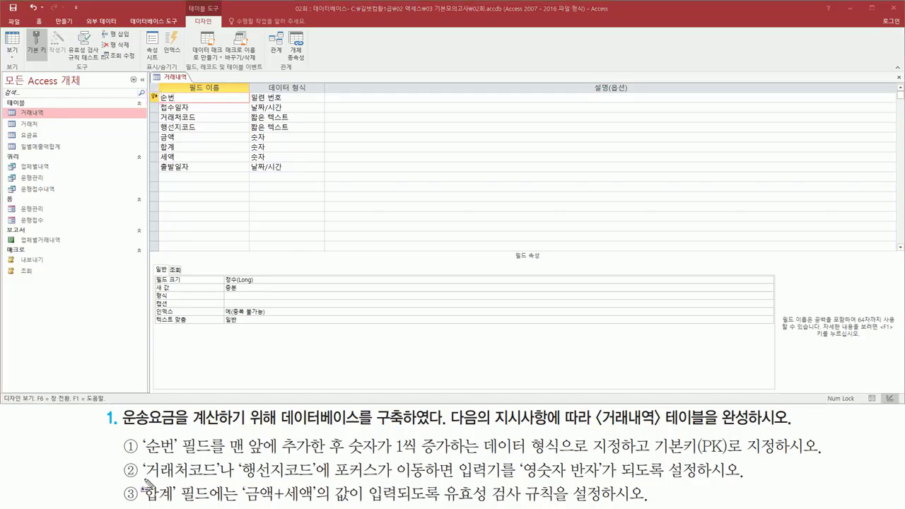
left_click_drag(145, 486, 220, 485)
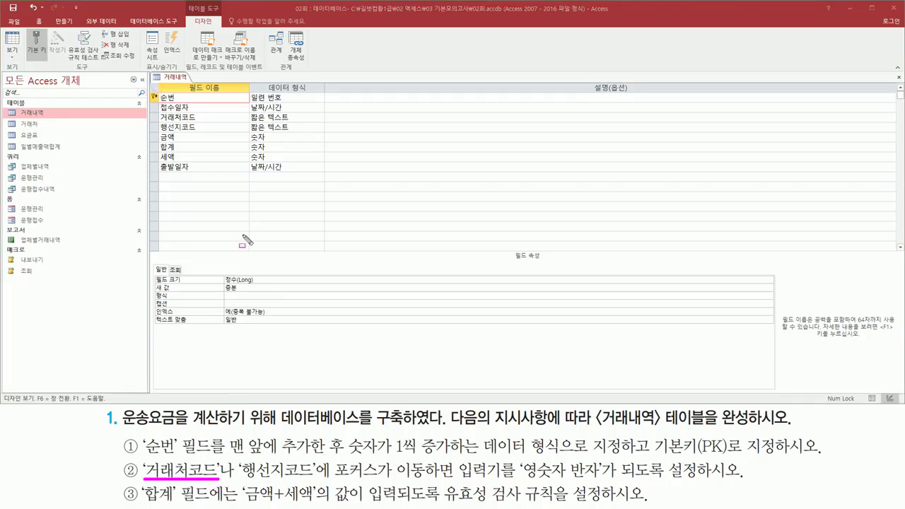
left_click_drag(157, 110, 201, 122)
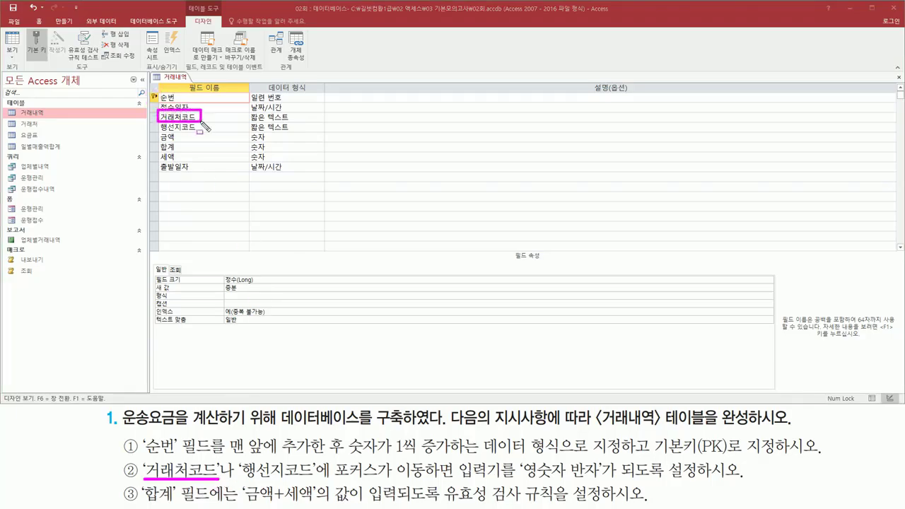
left_click_drag(241, 488, 315, 489)
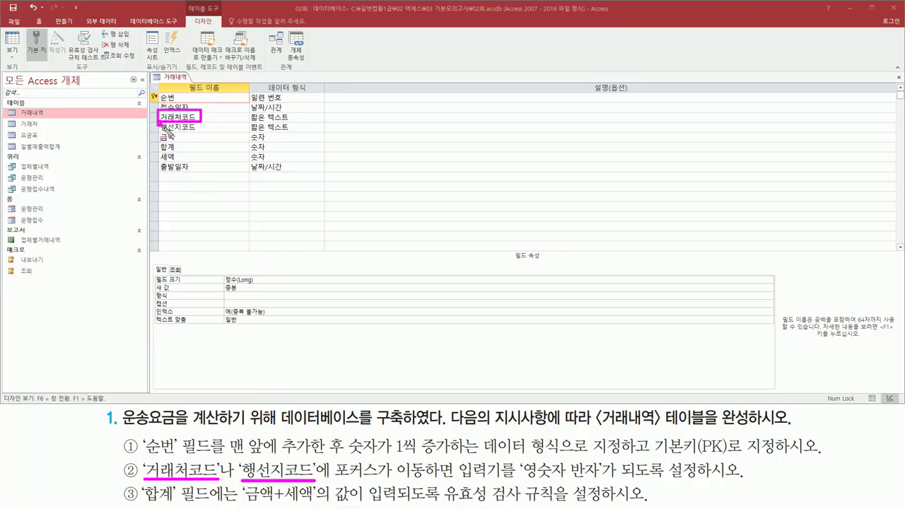
left_click_drag(158, 122, 202, 132)
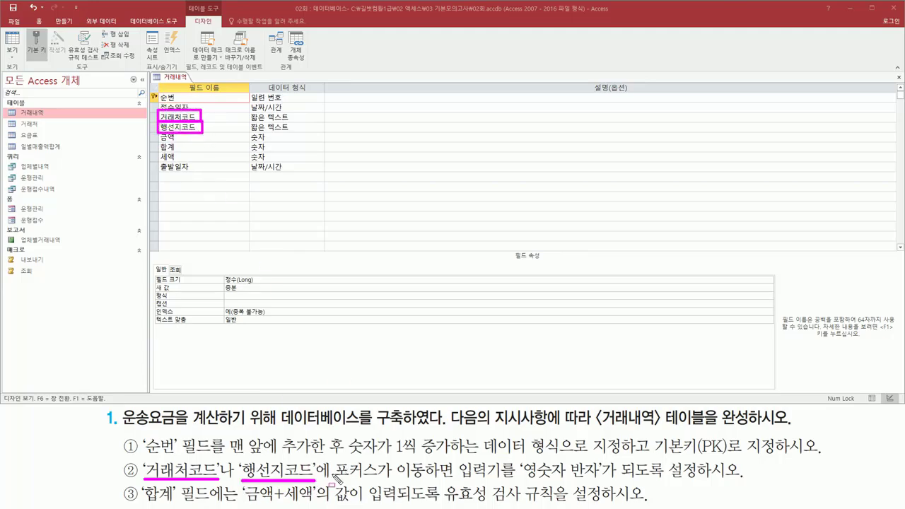
mouse_move(329, 464)
left_mouse_down()
mouse_move(330, 472)
mouse_move(437, 494)
mouse_move(460, 485)
mouse_move(610, 494)
mouse_move(606, 487)
left_mouse_up()
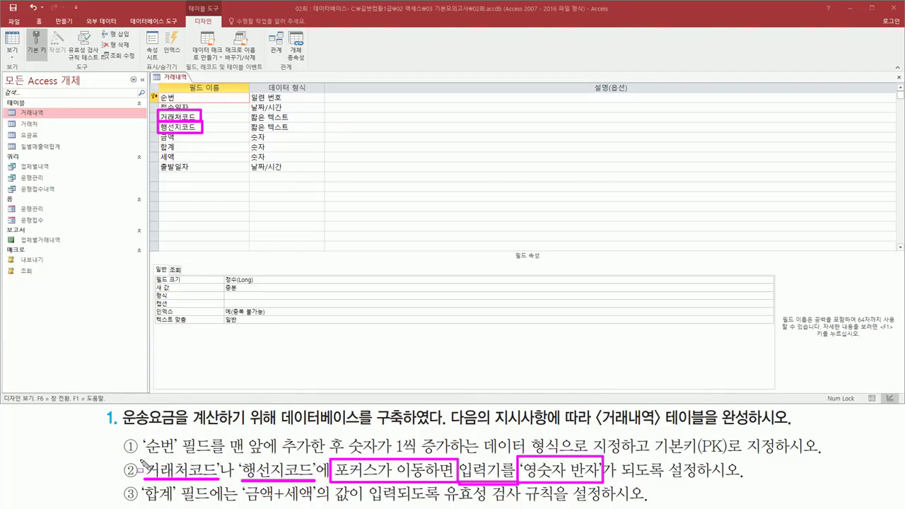
left_click_drag(142, 459, 222, 487)
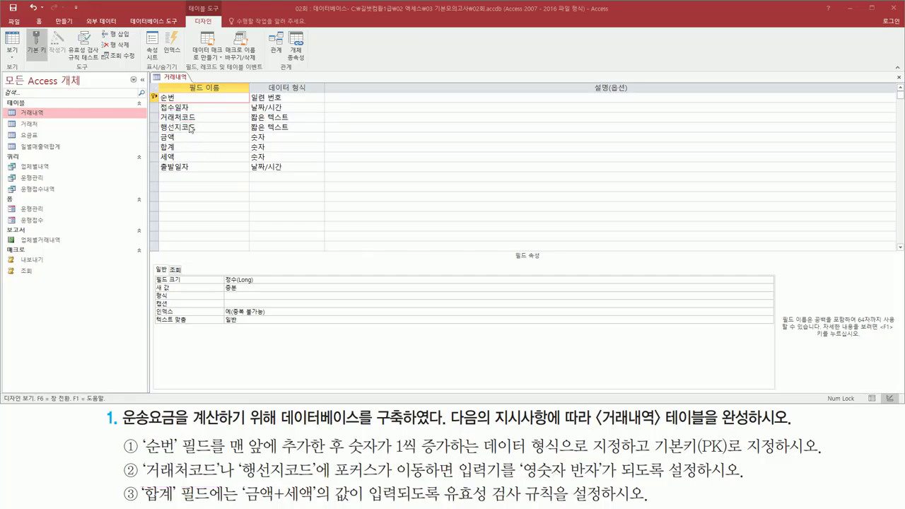
Set the IME mode of the 거래처코드 field to 영숫자 반자.
left_click(212, 117)
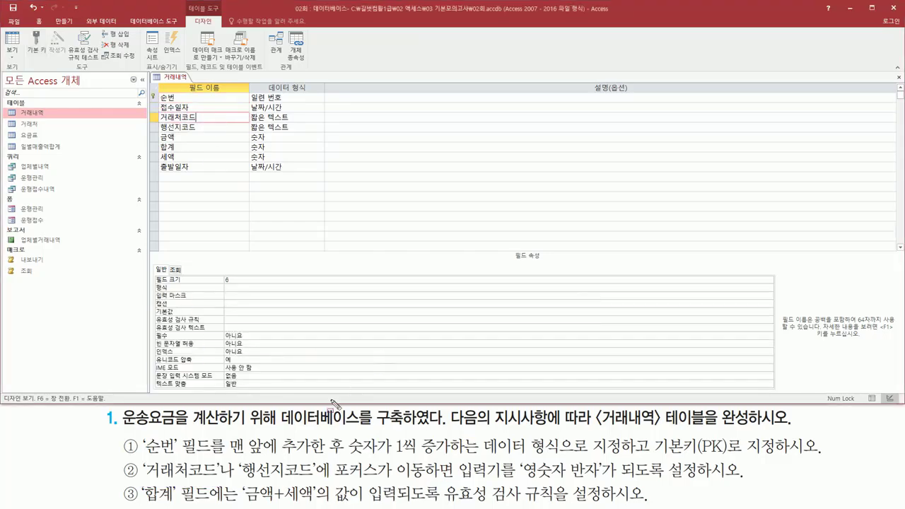
left_click_drag(152, 362, 189, 374)
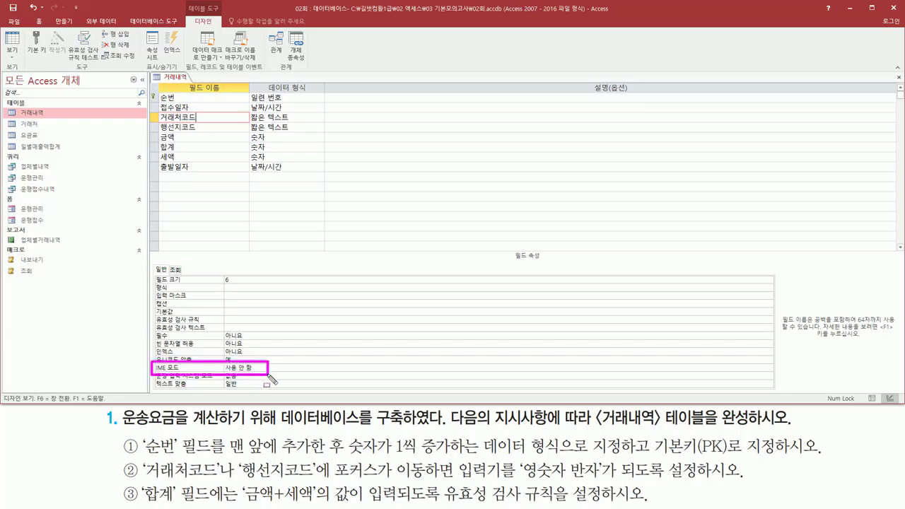
left_click(262, 367)
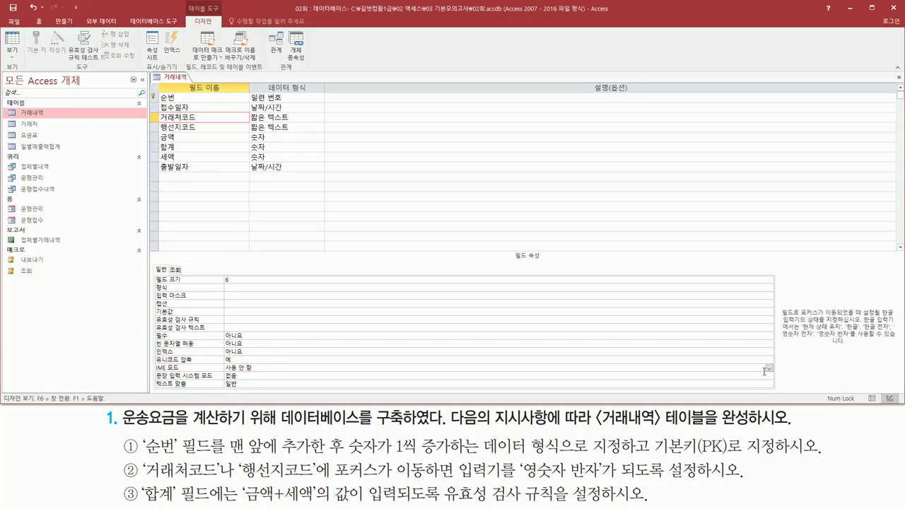
left_click(769, 368)
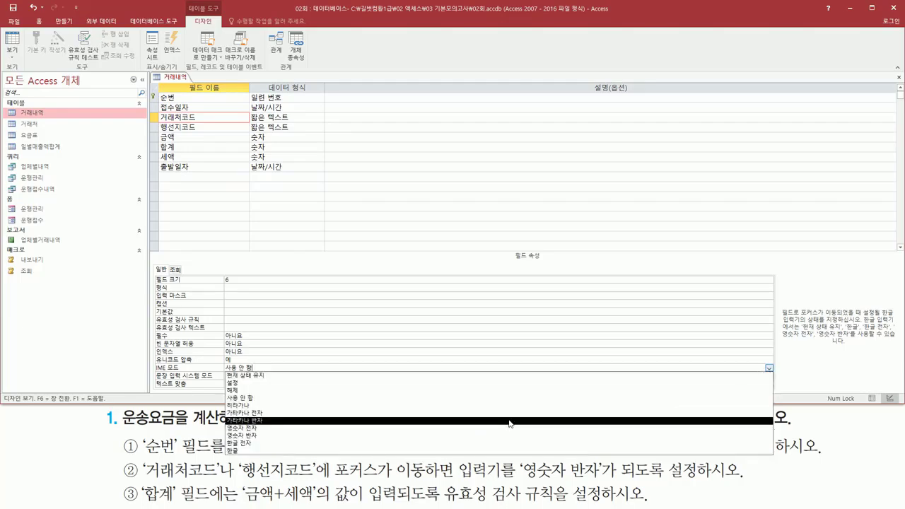
left_click(450, 437)
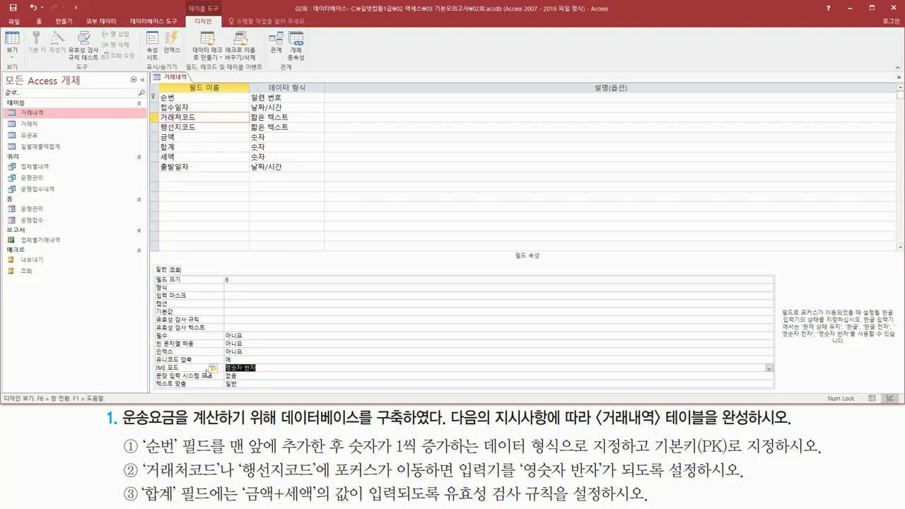
left_click_drag(160, 117, 196, 121)
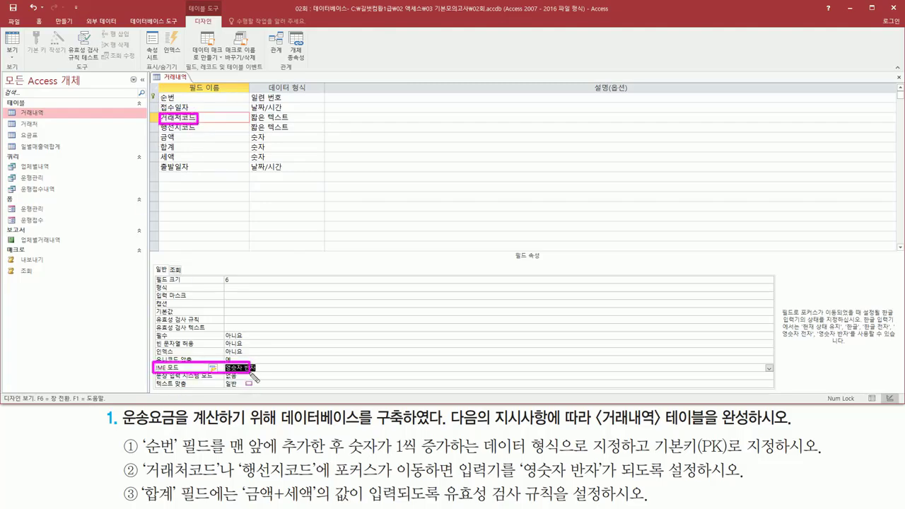
Set the IME mode of the 행선지코드 field to 영숫자 반자.
left_click(208, 127)
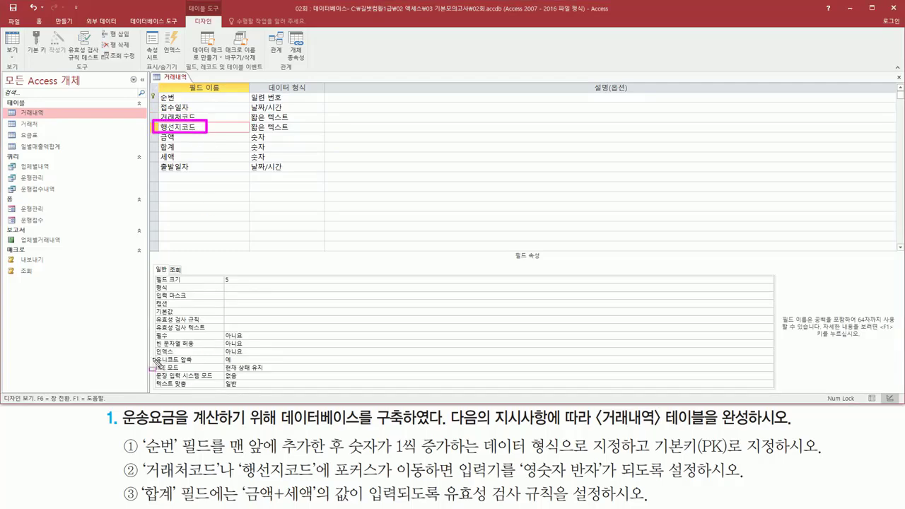
left_click(259, 368)
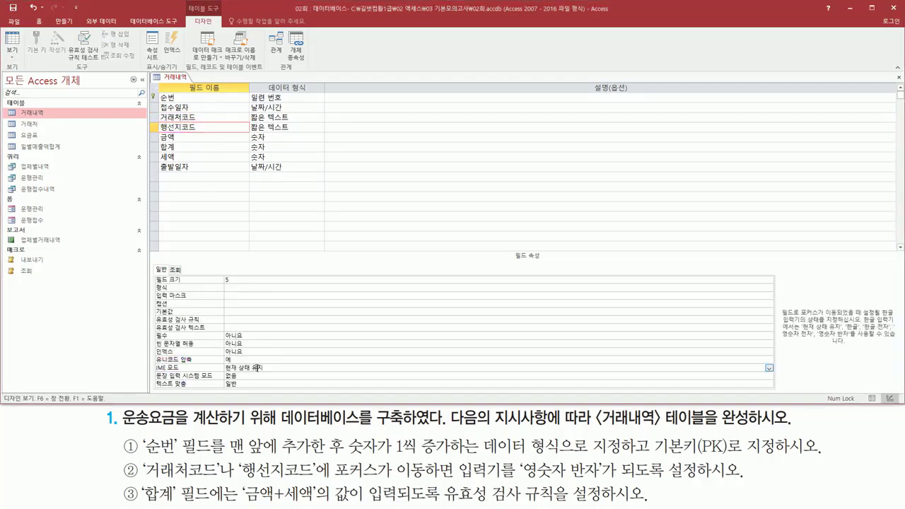
left_click(770, 369)
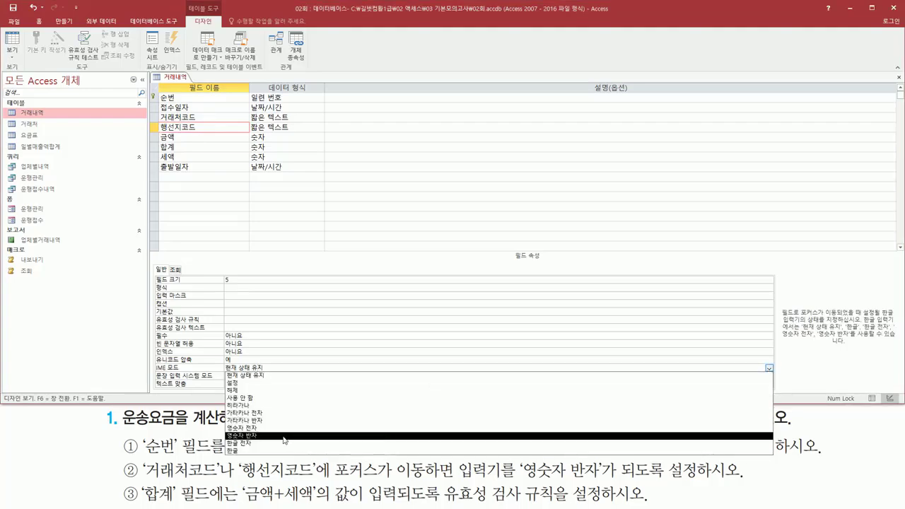
left_click(258, 436)
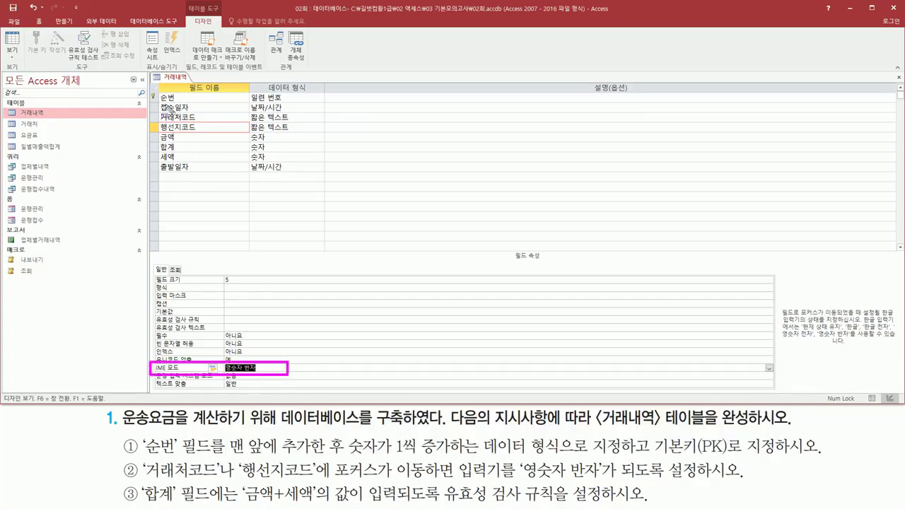
left_click(270, 367)
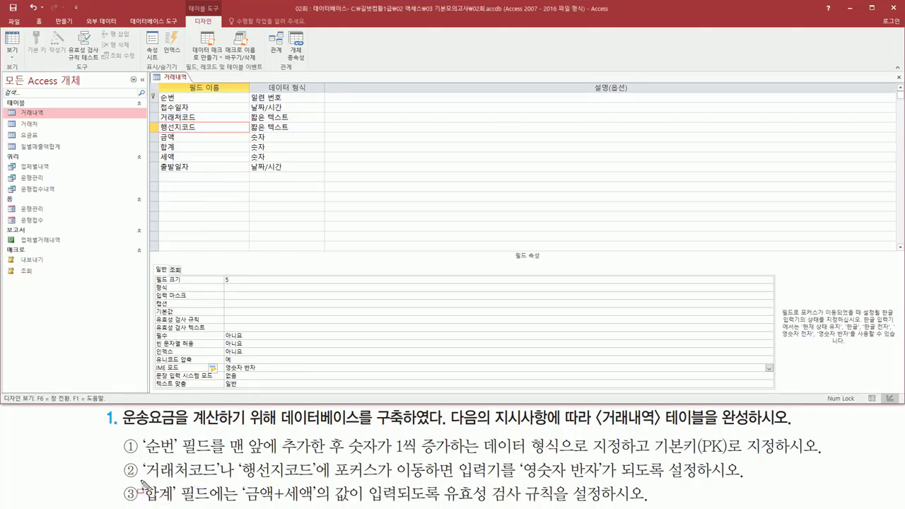
mouse_move(141, 483)
left_mouse_down()
mouse_move(154, 499)
mouse_move(184, 505)
left_mouse_up()
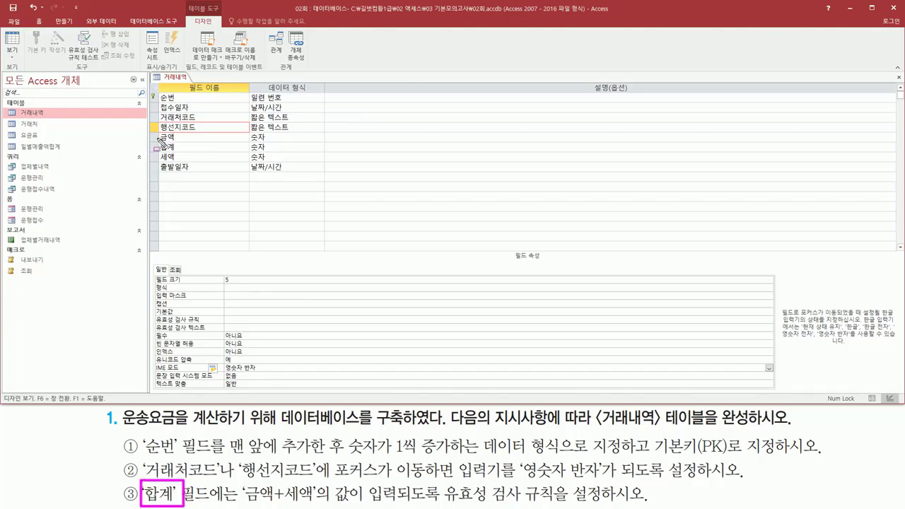
left_click_drag(157, 138, 181, 157)
mouse_move(243, 482)
left_mouse_down()
mouse_move(304, 504)
mouse_move(554, 507)
left_mouse_up()
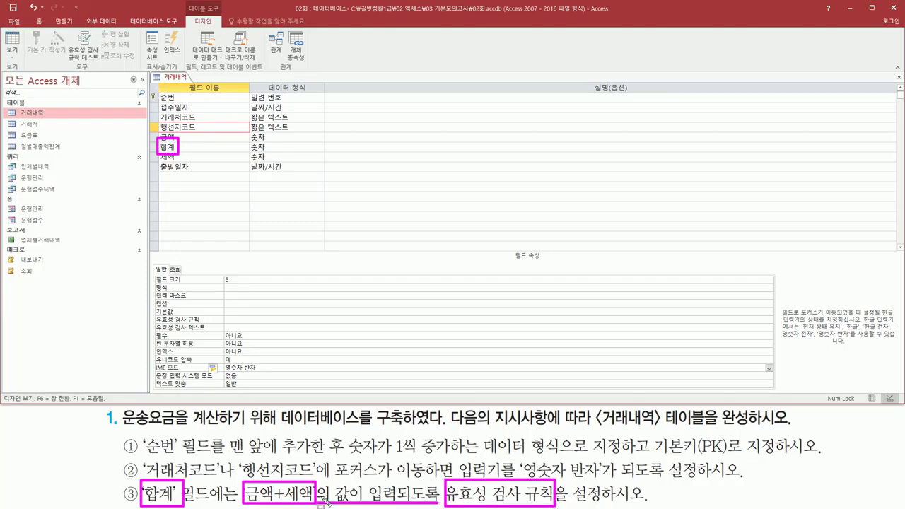
Select the 합계 field and examine its field-level validation rule property.
key("Escape")
left_click_drag(131, 484, 185, 502)
key("Escape")
left_click(190, 145)
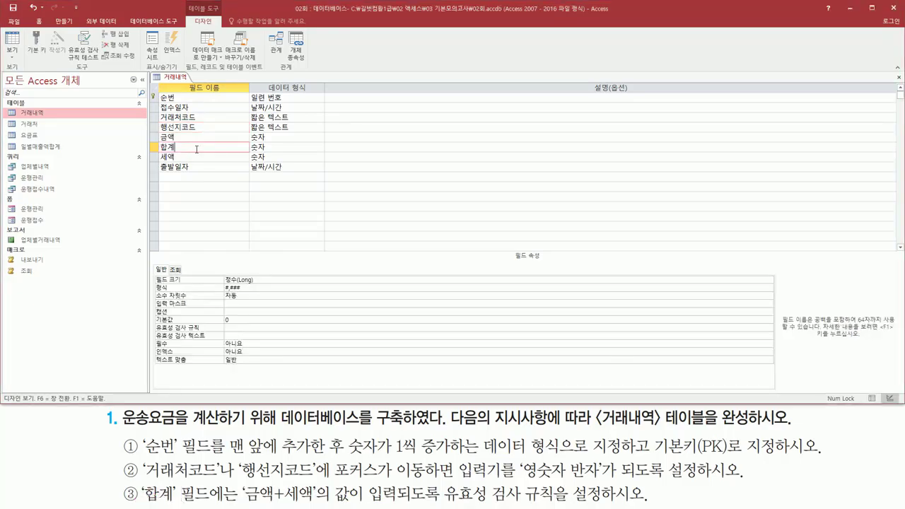
left_click_drag(445, 503, 599, 503)
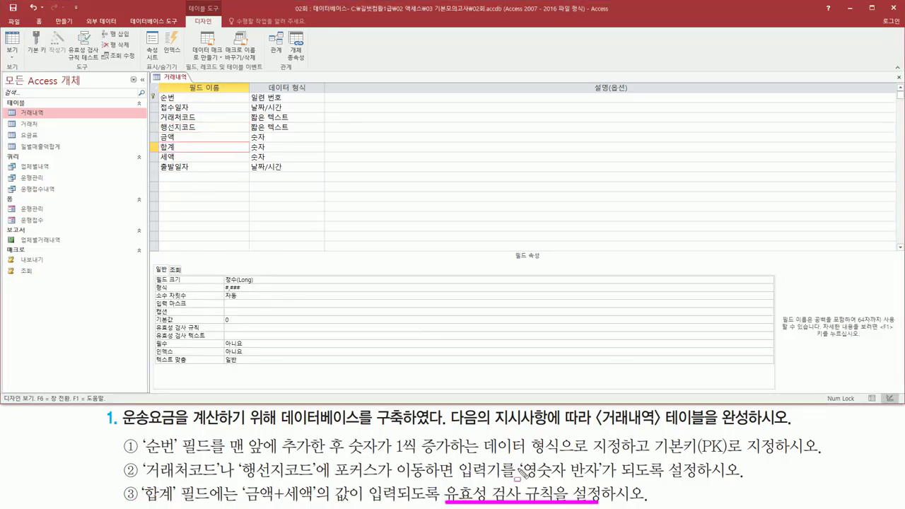
left_click_drag(155, 322, 296, 334)
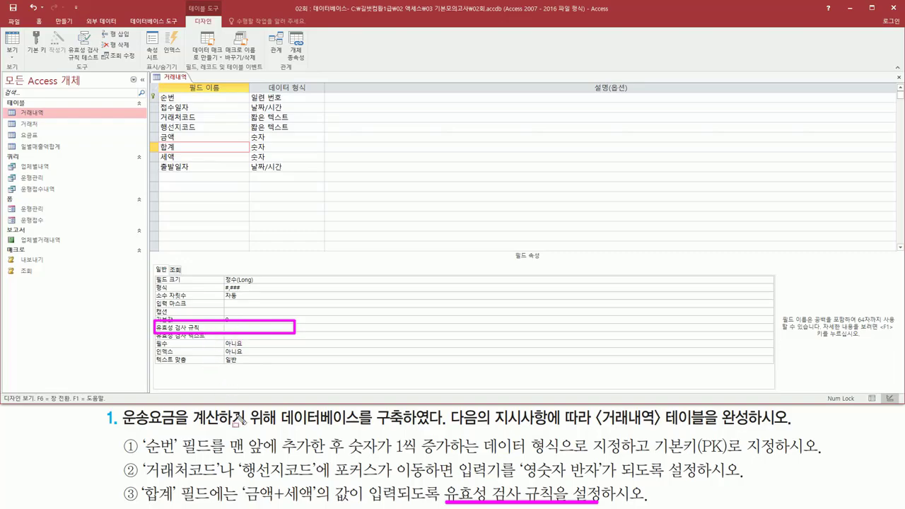
mouse_move(241, 482)
left_mouse_down()
mouse_move(245, 495)
mouse_move(323, 504)
left_mouse_up()
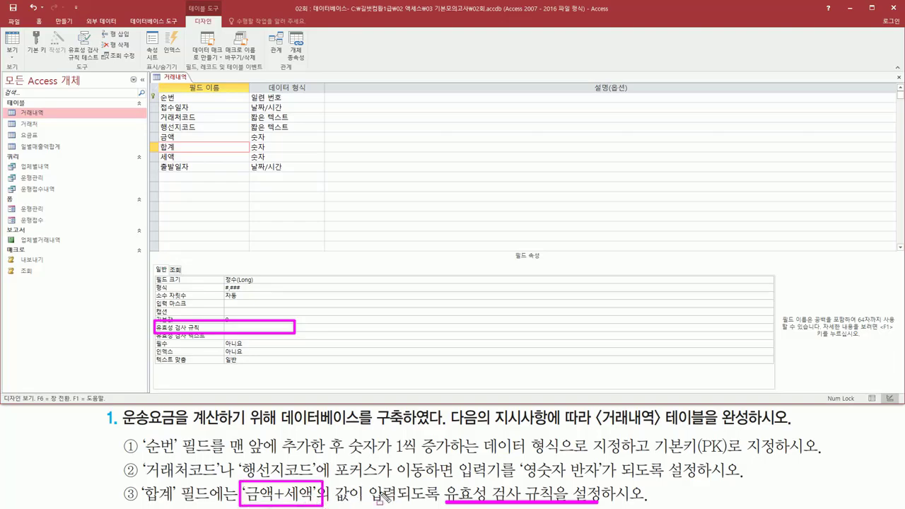
left_click_drag(158, 143, 181, 152)
mouse_move(175, 133)
left_mouse_down()
mouse_move(189, 126)
mouse_move(186, 156)
mouse_move(195, 145)
left_mouse_up()
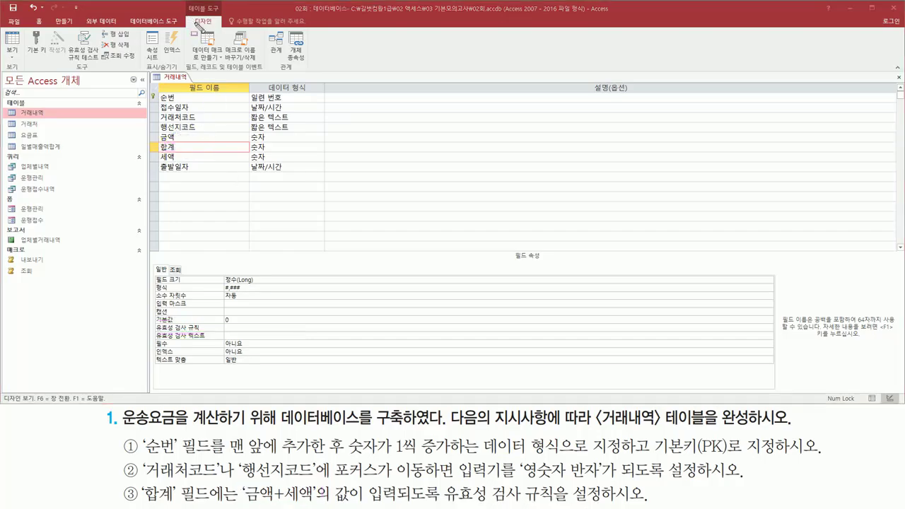
Open the property sheet of the 거래내역 table.
left_click_drag(186, 3, 224, 27)
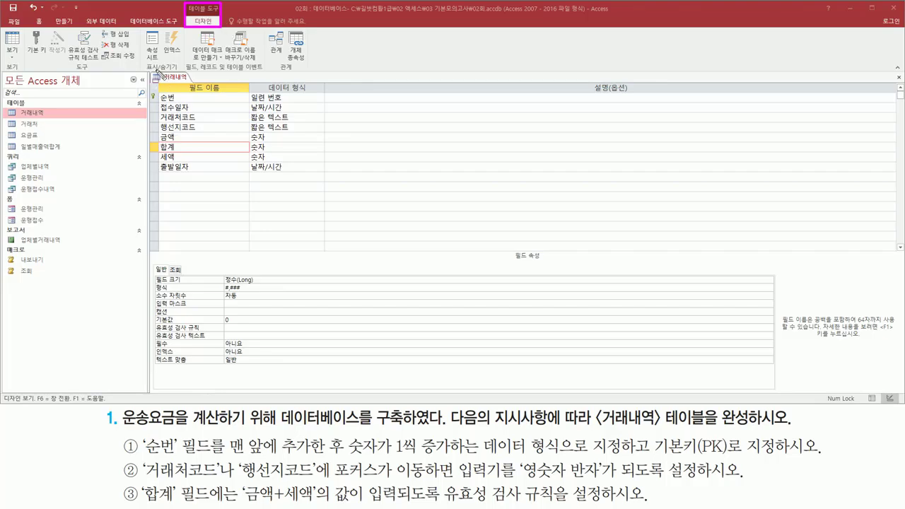
left_click_drag(145, 73, 178, 64)
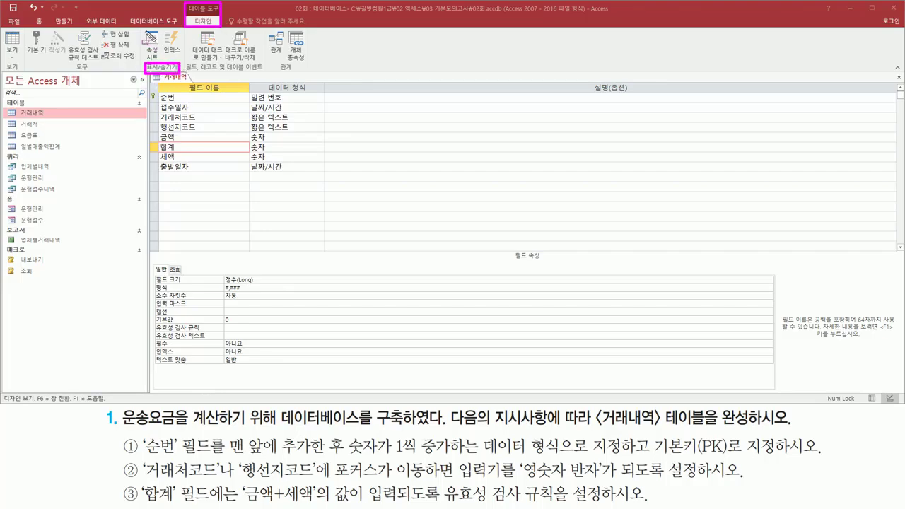
left_click_drag(146, 31, 158, 56)
key("Escape")
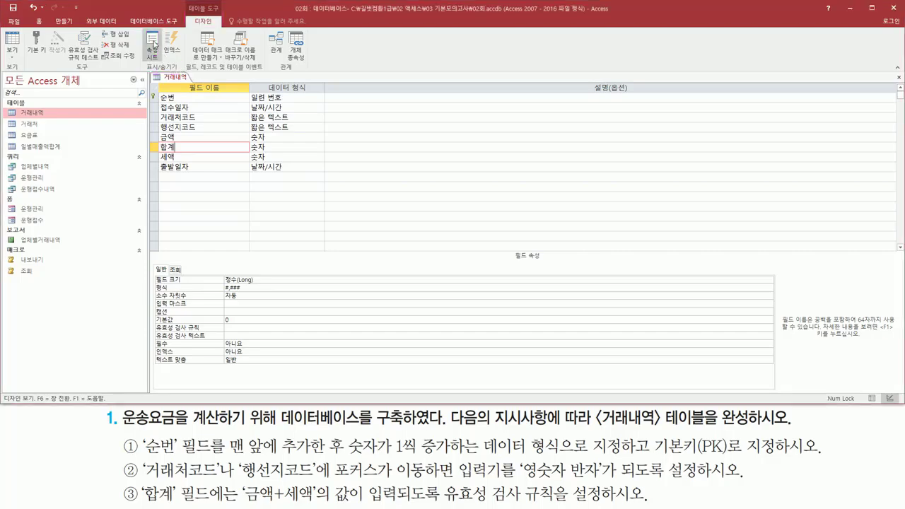
left_click(153, 44)
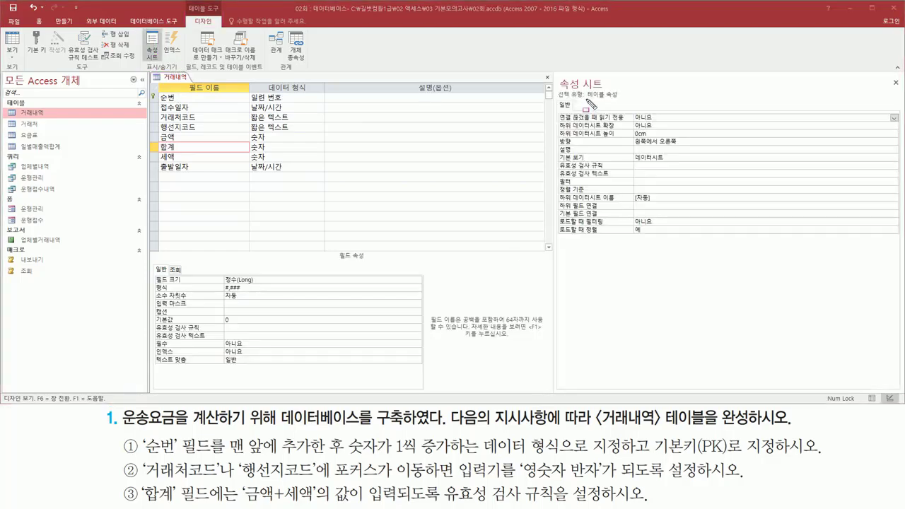
left_click_drag(586, 100, 619, 100)
left_click_drag(559, 73, 606, 93)
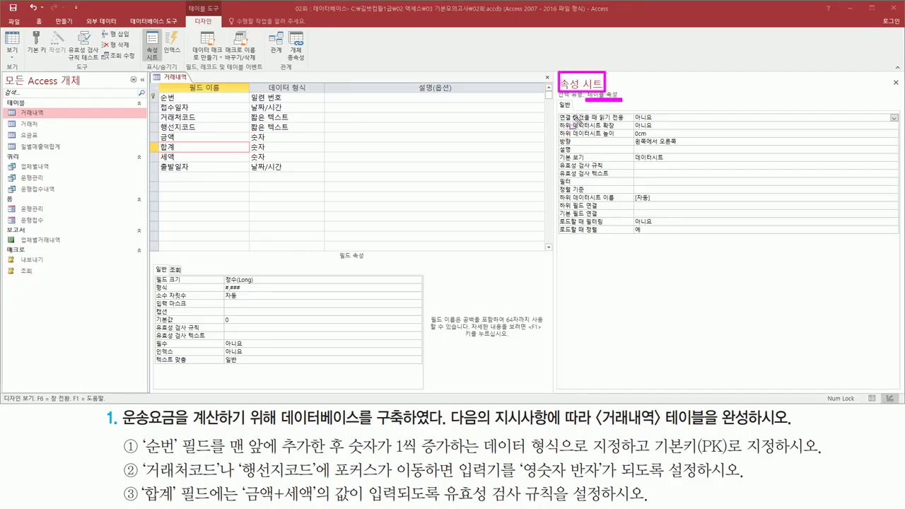
left_click_drag(559, 109, 570, 108)
left_click_drag(556, 161, 698, 171)
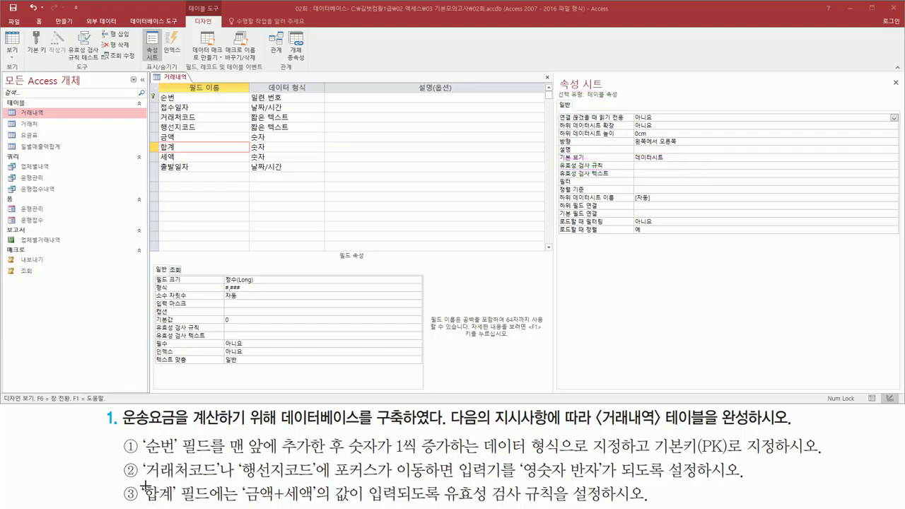
left_click_drag(141, 483, 214, 505)
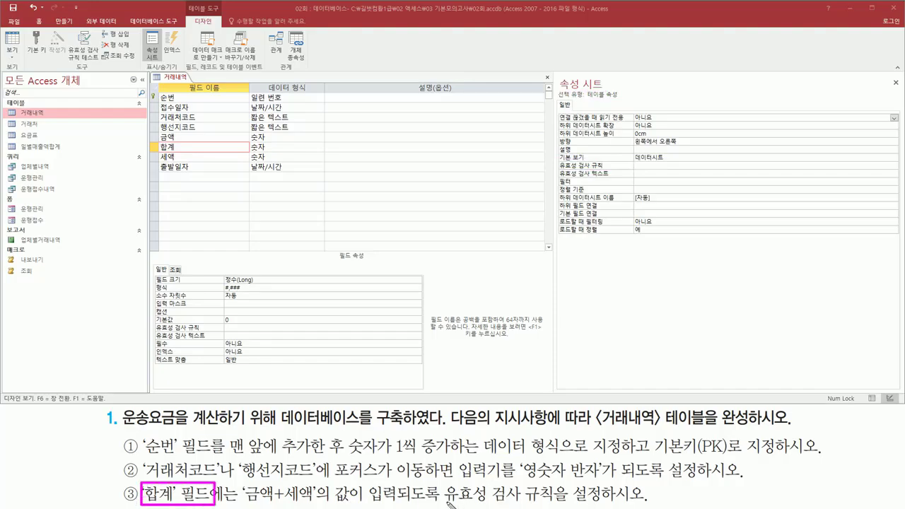
left_click_drag(449, 503, 612, 505)
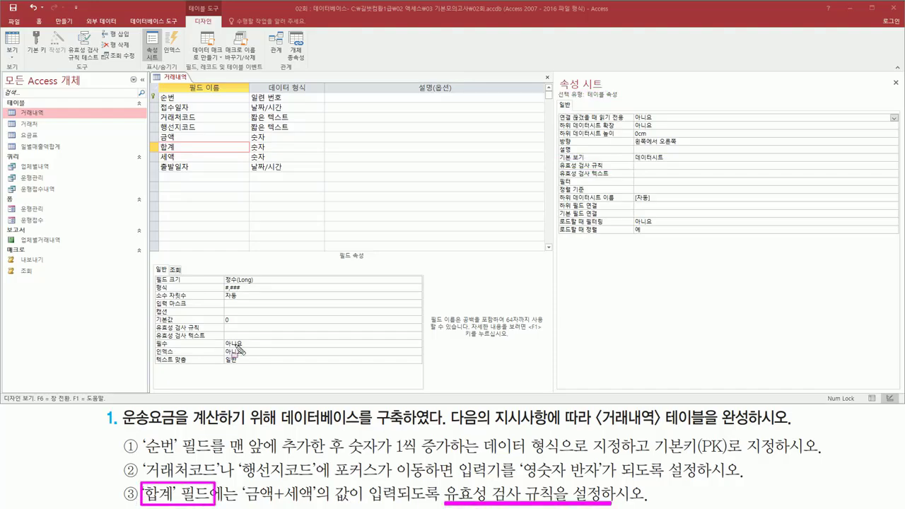
left_click_drag(156, 141, 183, 152)
left_click_drag(336, 249, 370, 261)
left_click_drag(155, 324, 261, 331)
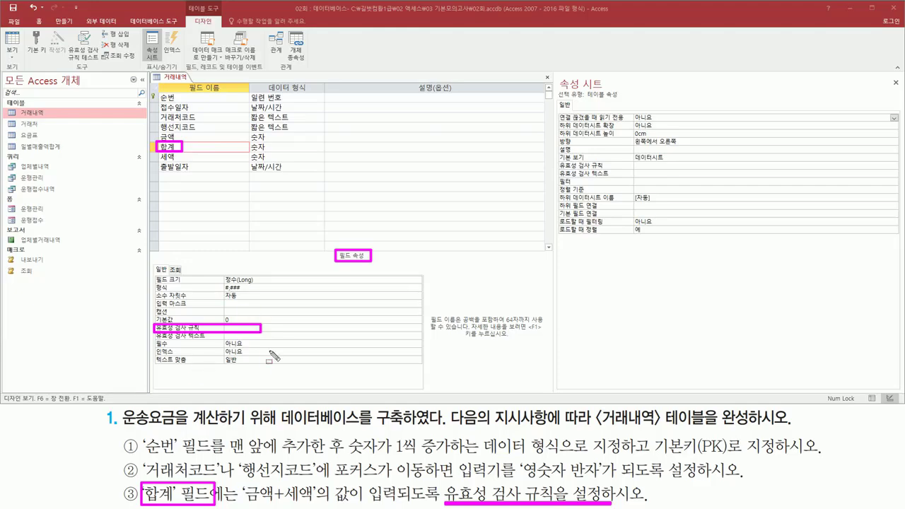
left_click_drag(557, 158, 615, 174)
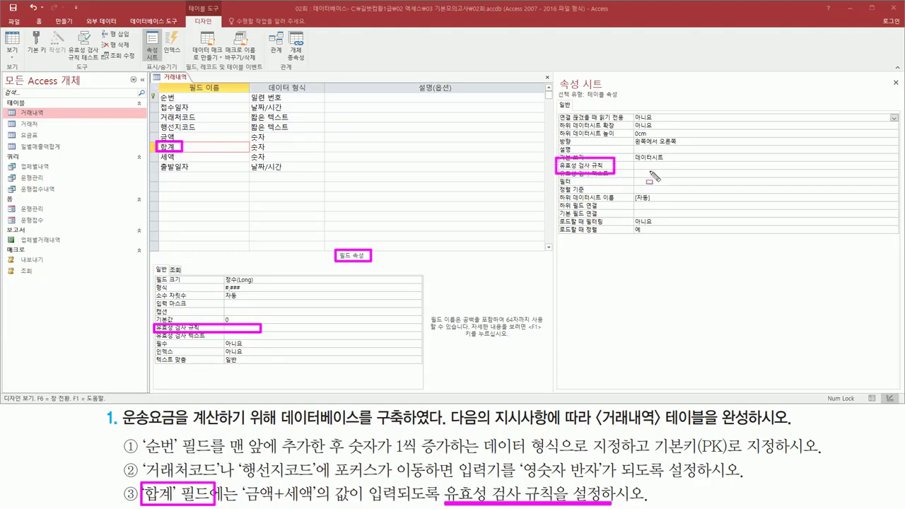
key("Escape")
Set the table-level validation rule of the 거래내역 table to [합계]=[금액]+[세액].
left_click(654, 164)
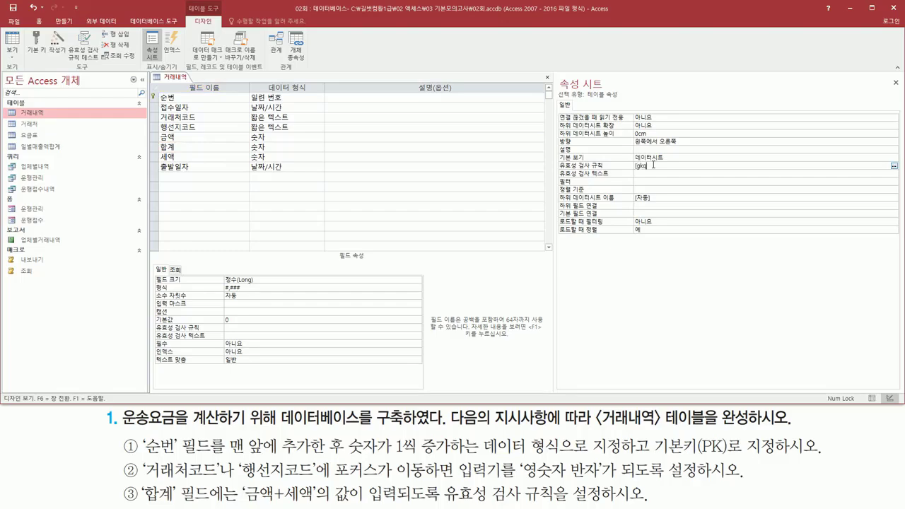
type("[합계]=[금액")
type("]+[세액]")
left_click_drag(654, 171, 692, 171)
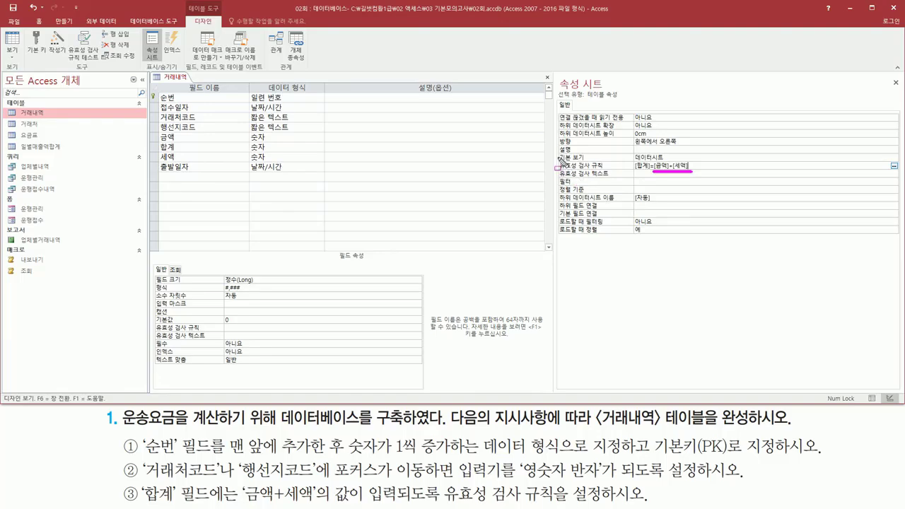
left_click_drag(559, 158, 709, 175)
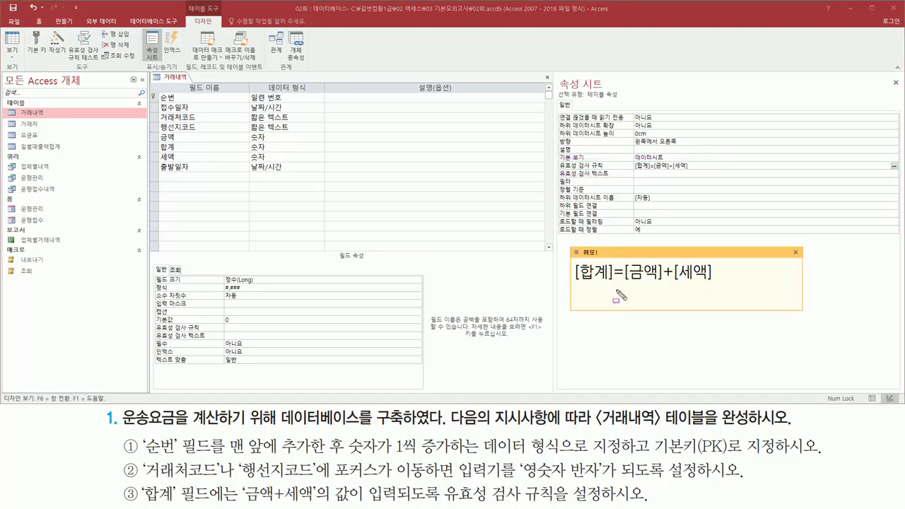
mouse_move(556, 156)
left_mouse_down()
mouse_move(606, 176)
mouse_move(706, 176)
left_mouse_up()
left_click_drag(576, 285, 722, 286)
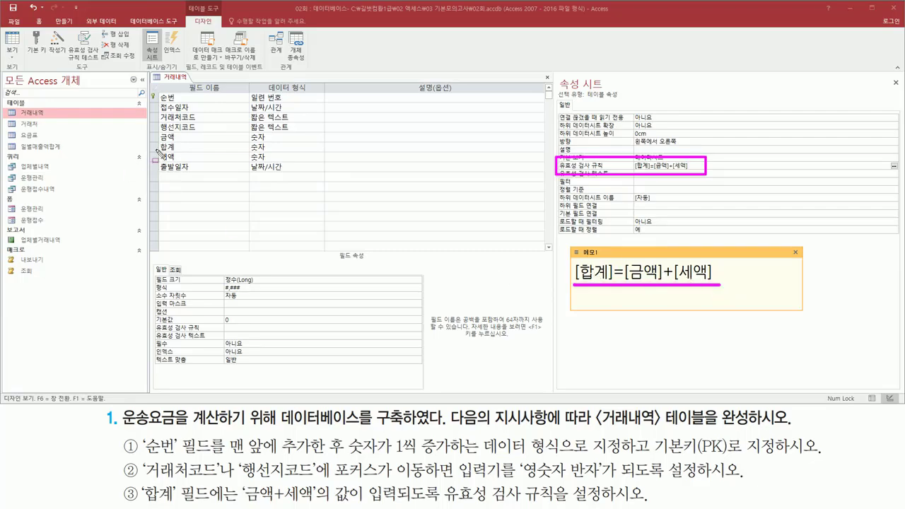
mouse_move(157, 135)
left_mouse_down()
mouse_move(176, 167)
mouse_move(157, 131)
left_mouse_up()
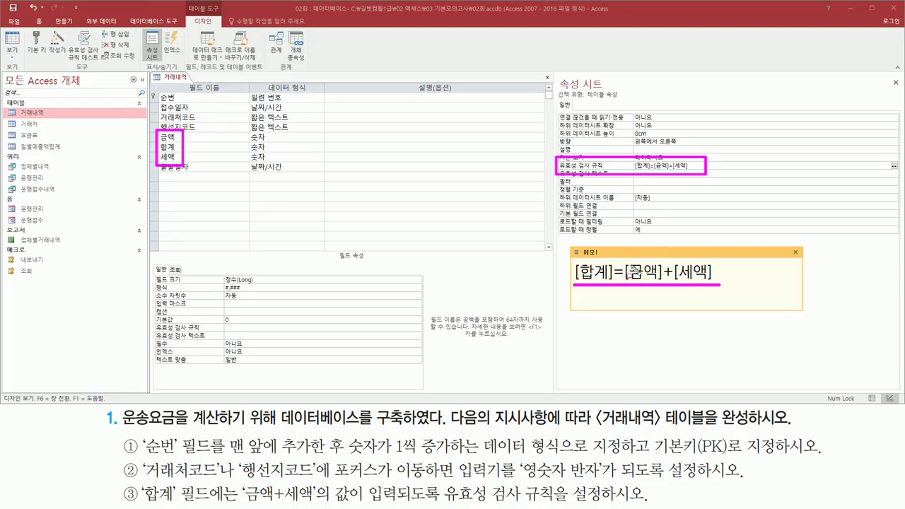
mouse_move(623, 256)
left_mouse_down()
mouse_move(647, 293)
mouse_move(720, 285)
left_mouse_up()
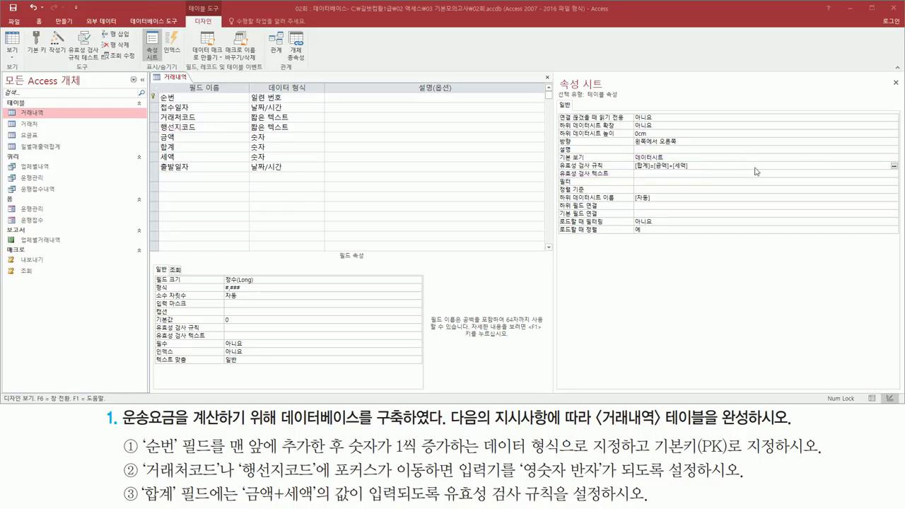
Close the property sheet of the 거래내역 table.
left_click_drag(555, 73, 613, 92)
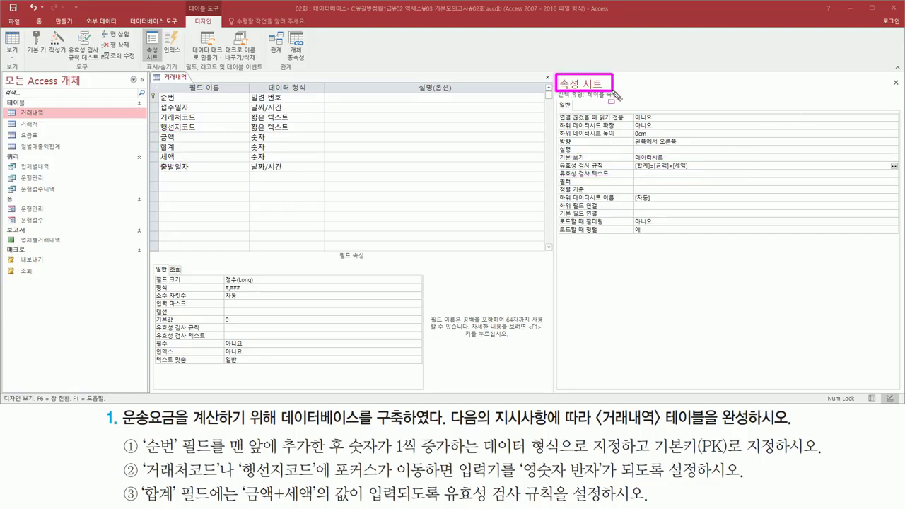
left_click_drag(889, 76, 903, 89)
left_click(895, 82)
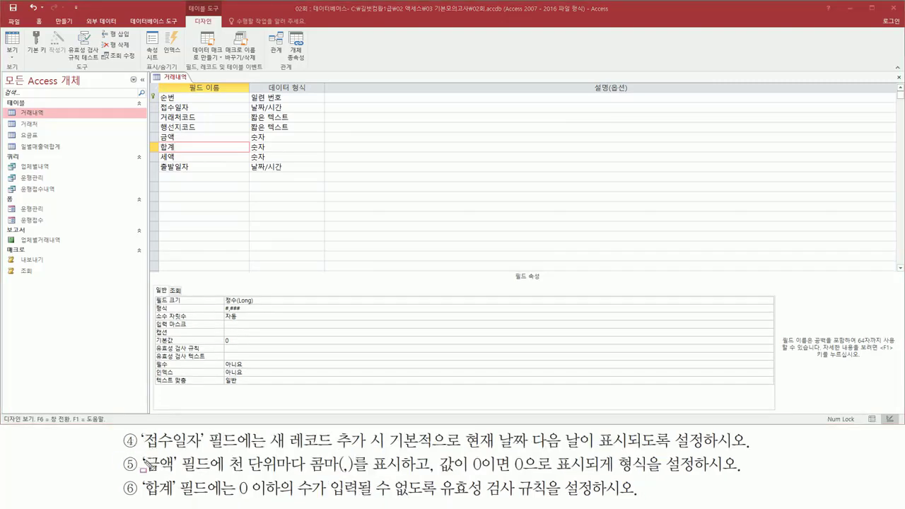
mouse_move(144, 452)
left_mouse_down()
mouse_move(236, 453)
mouse_move(237, 437)
left_mouse_up()
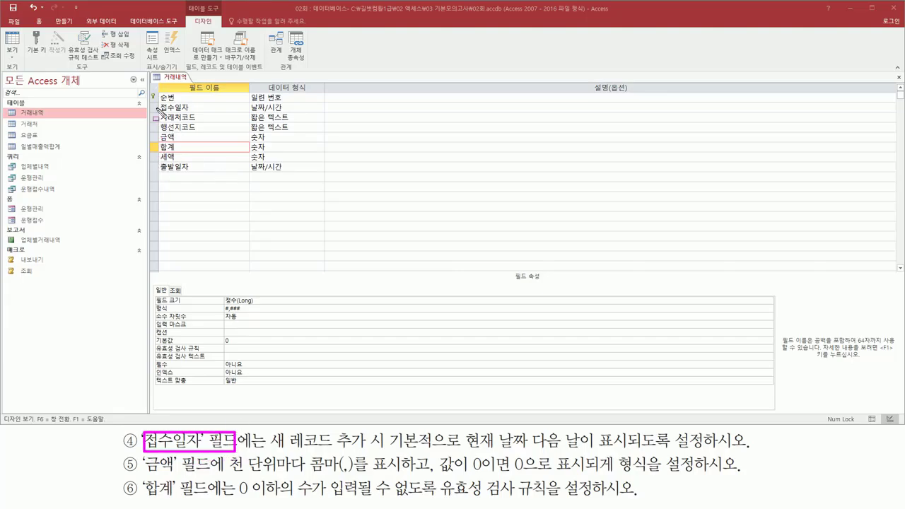
left_click_drag(155, 100, 199, 114)
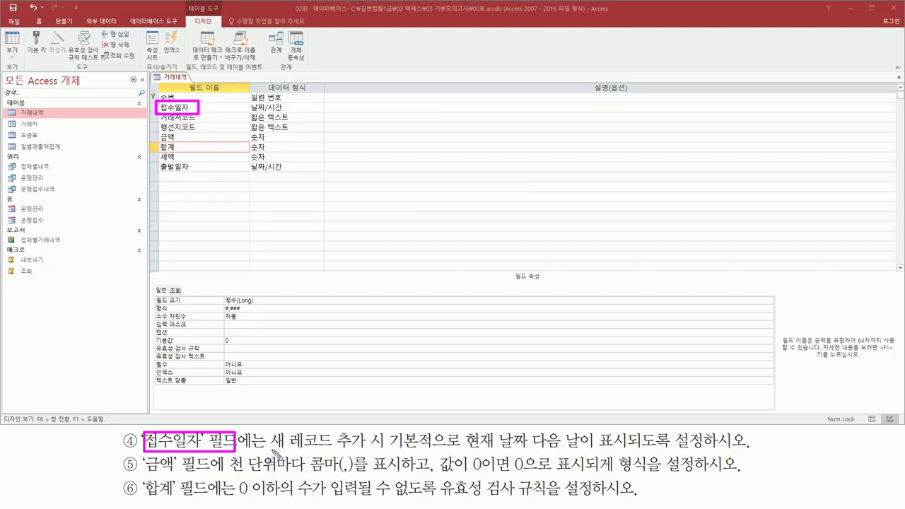
left_click_drag(271, 448, 631, 453)
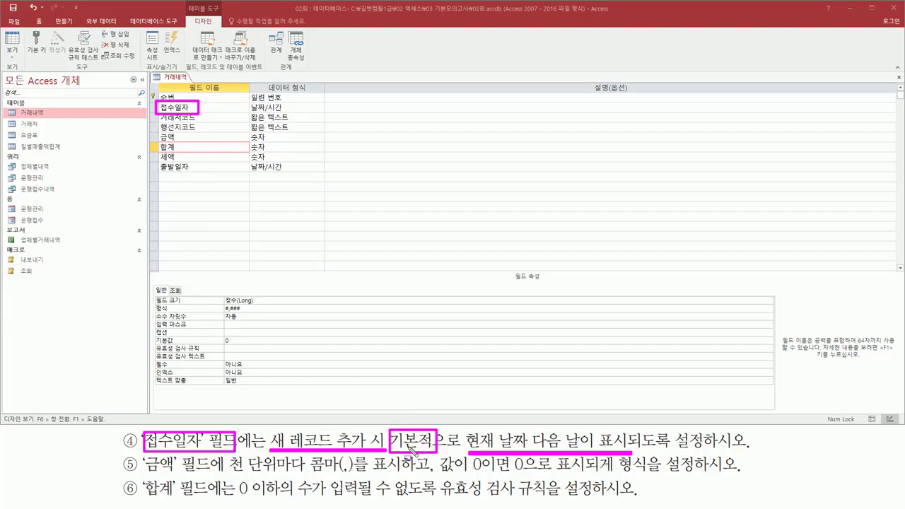
Select the 접수일자 field and open its default value for editing.
key("Escape")
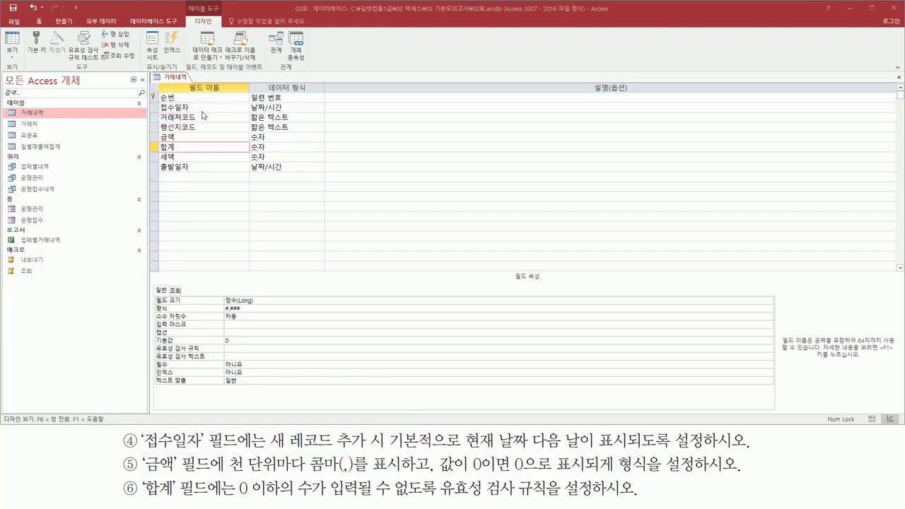
left_click(199, 103)
left_click(202, 107)
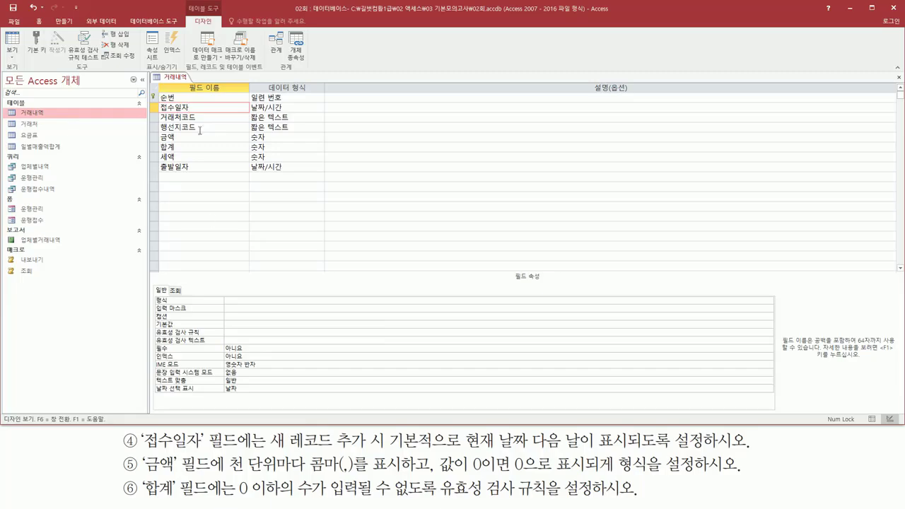
left_click_drag(153, 320, 261, 327)
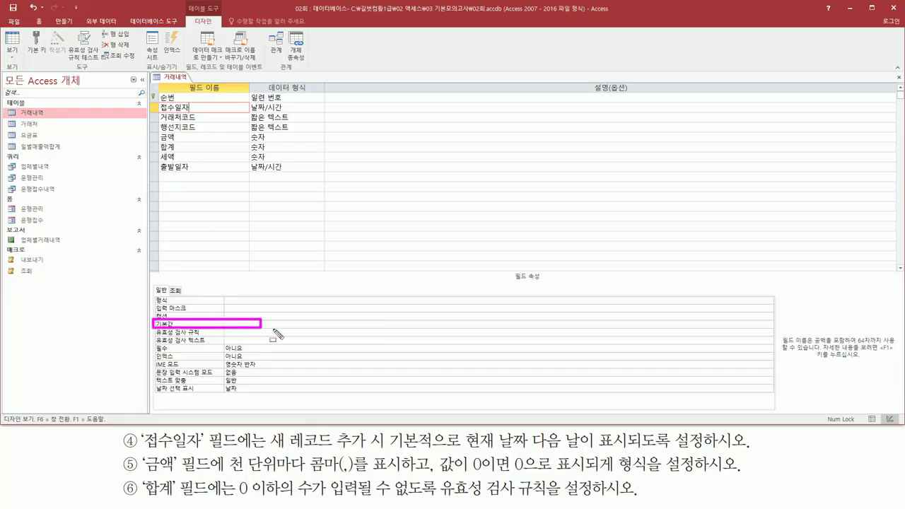
key("Escape")
left_click(254, 325)
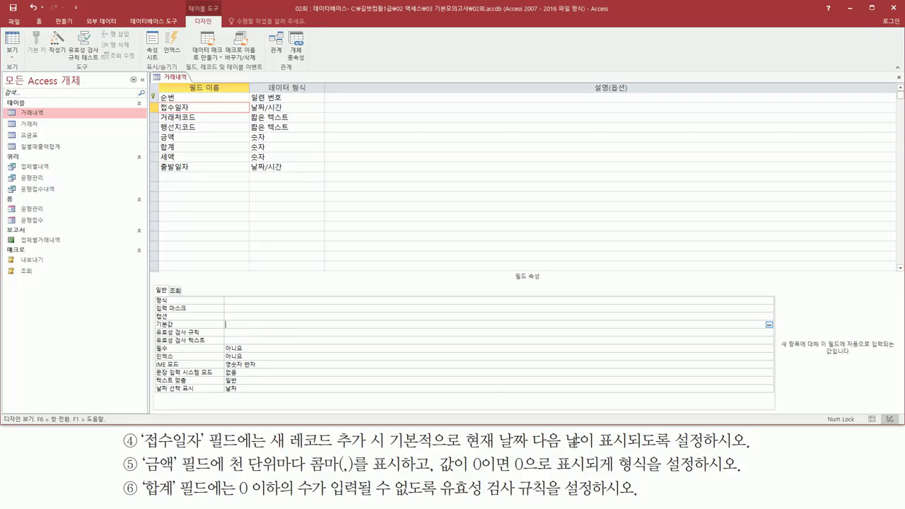
Write date( ) as the first line of the sticky note.
left_click_drag(466, 450, 529, 450)
left_click_drag(529, 429, 596, 454)
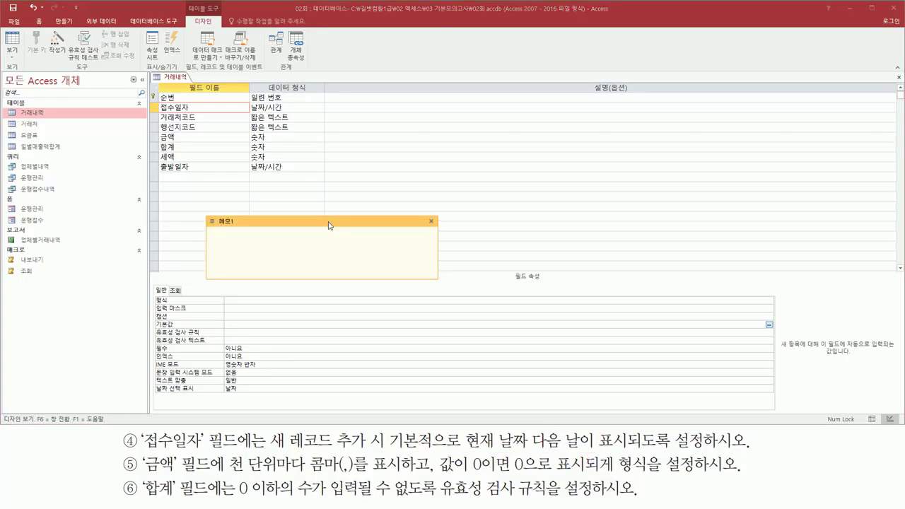
left_click_drag(327, 219, 357, 220)
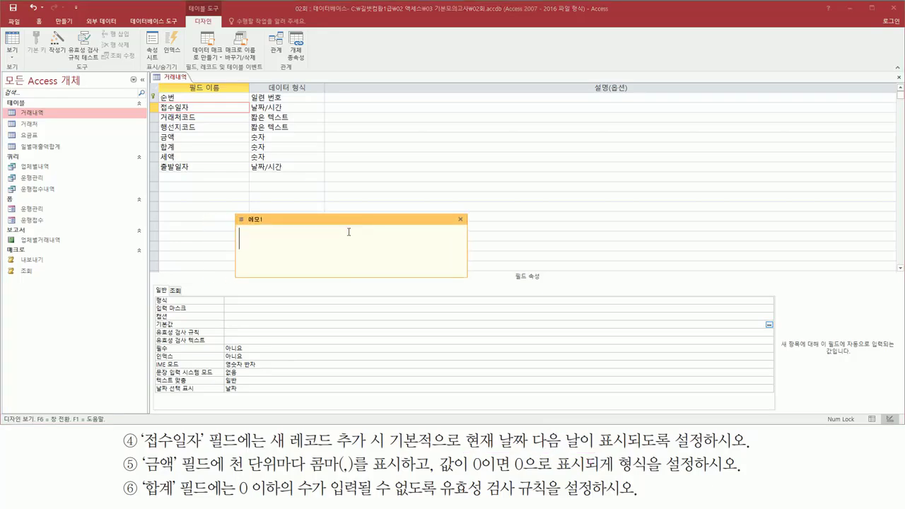
type("ㅇㅁ")
key("BackSpace")
key("BackSpace")
key("Hangul")
type("date(")
key("ctrl+a")
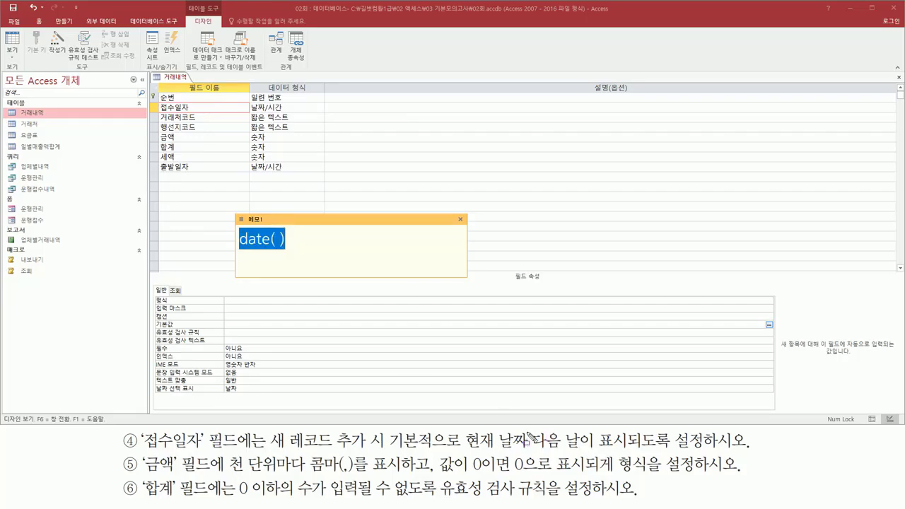
left_click_drag(527, 433, 603, 453)
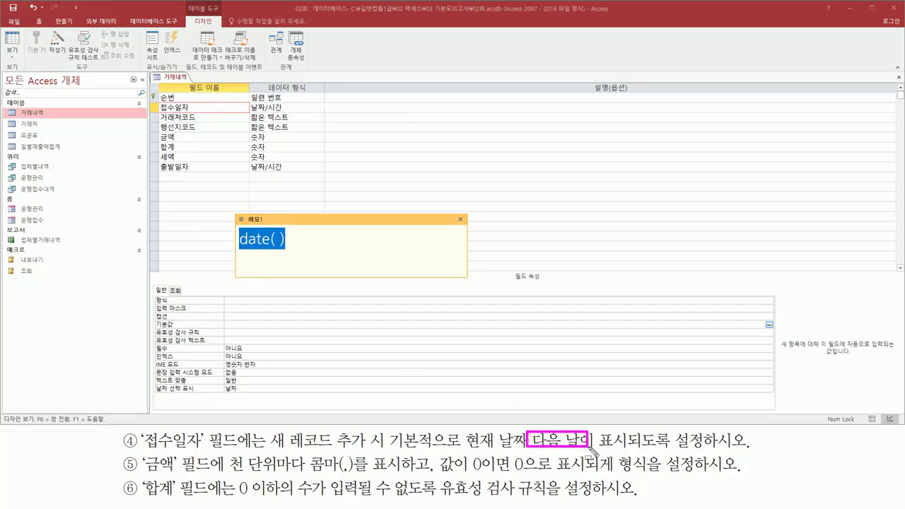
Add the syntax line dateadd( 형식 , 값 , 날짜 ) to the sticky note and make the note taller.
left_click(308, 245)
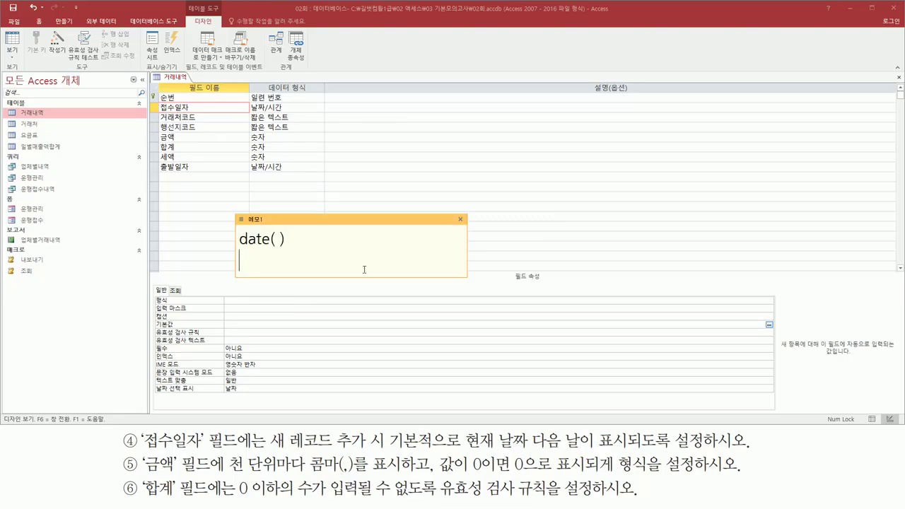
key("Return")
type("dateadd(")
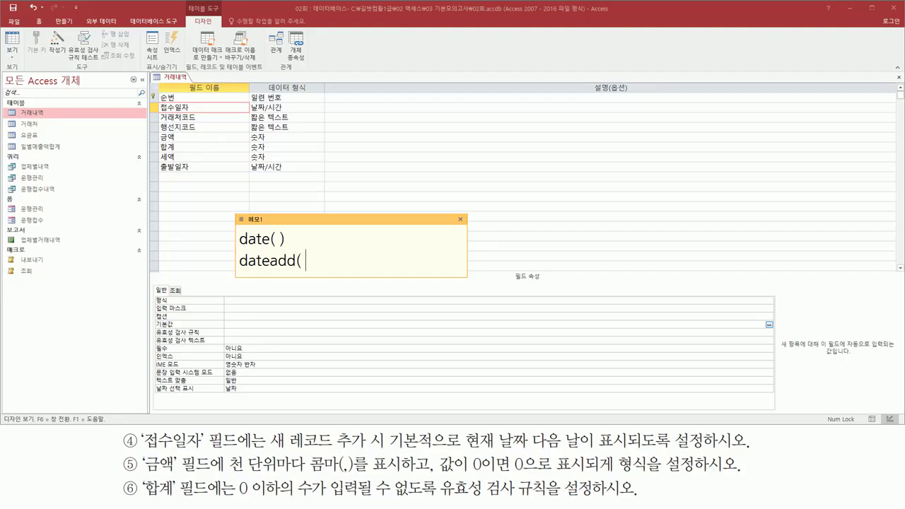
type(" 형식 , 값 , 날짜 ")
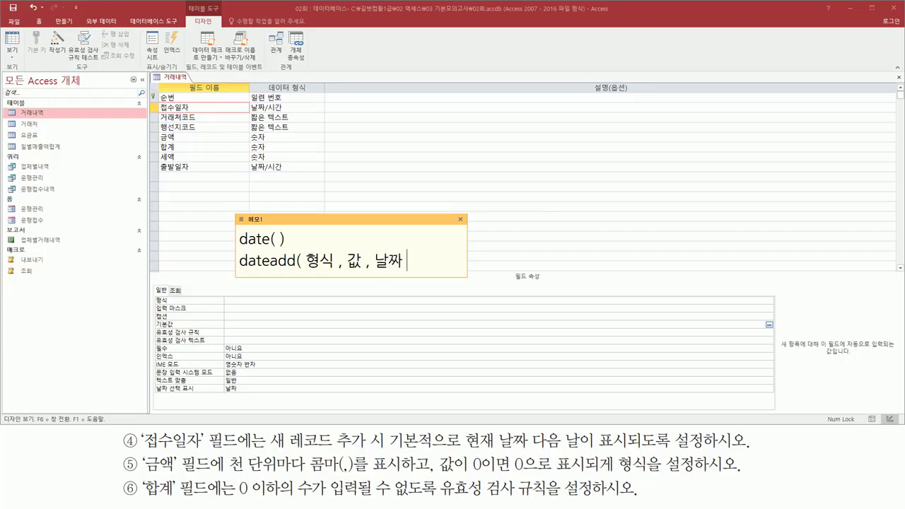
type(")")
left_click_drag(393, 278, 393, 317)
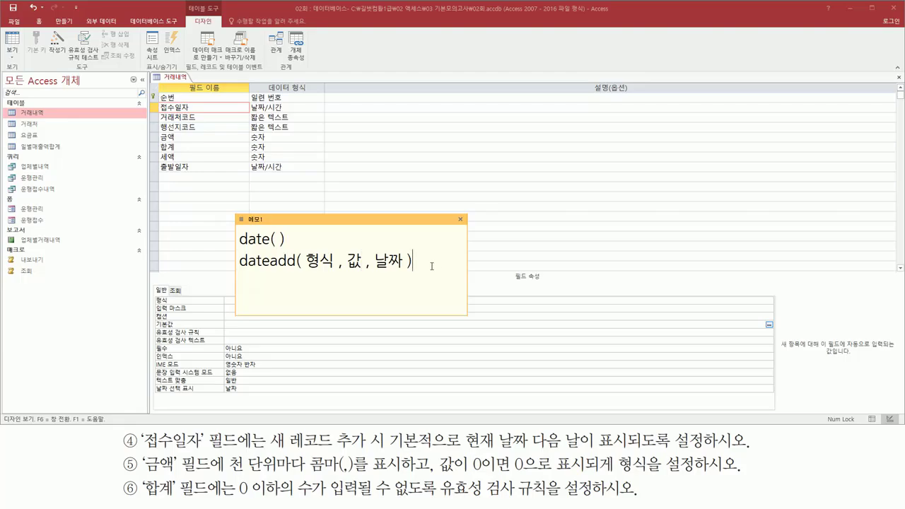
Add the example line dateadd( "m" , 3 , "2023-05-04") to the sticky note and make the note wider.
key("Return")
type("ㅇ")
key("BackSpace")
key("Hangul")
type("dateadd(")
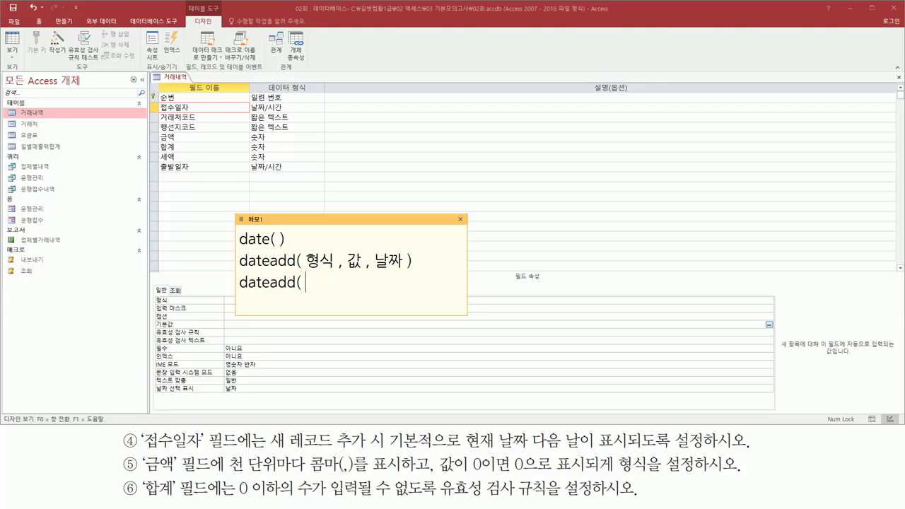
type(" \"m\" , 3 , \"2023-05-")
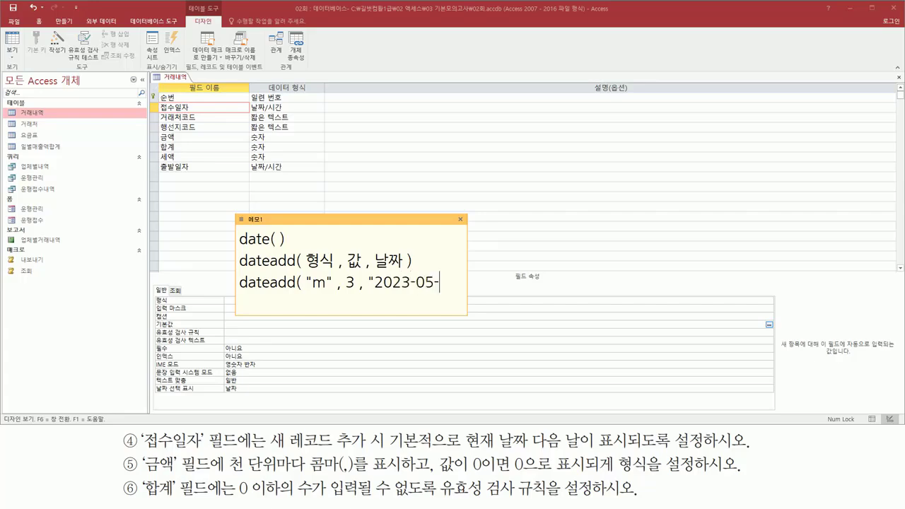
type("04\"")
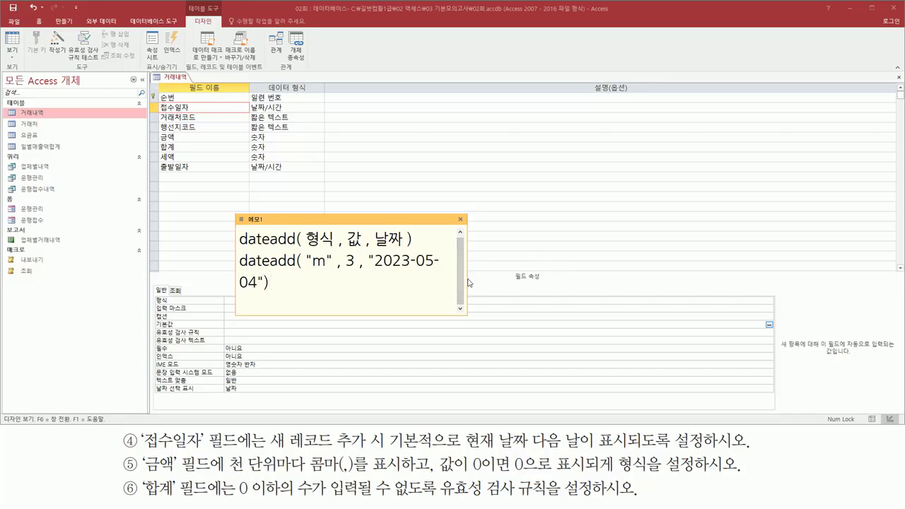
left_click_drag(465, 280, 518, 278)
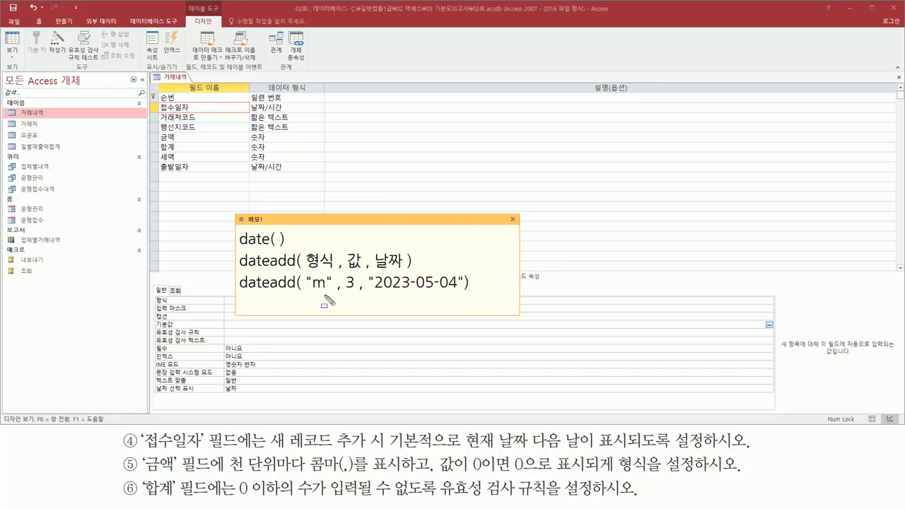
left_click_drag(311, 292, 325, 292)
left_click_drag(369, 292, 464, 292)
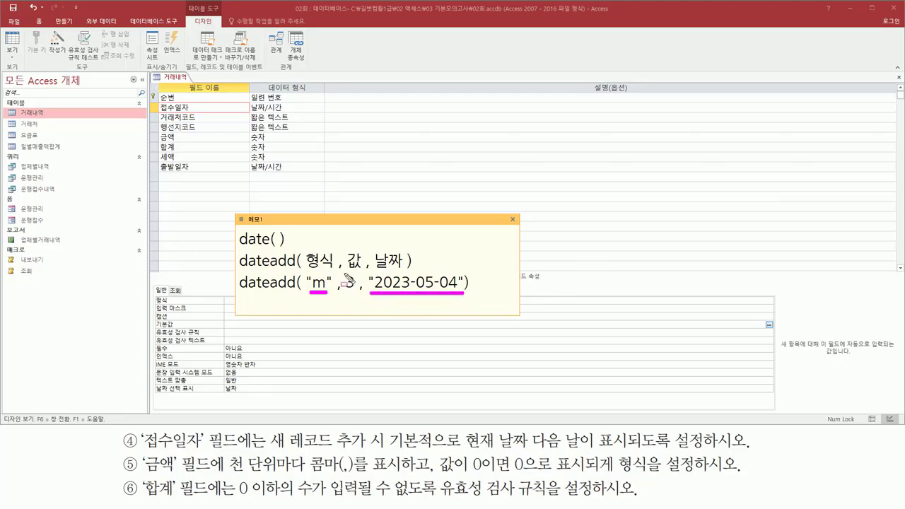
mouse_move(344, 273)
left_mouse_down()
mouse_move(346, 296)
mouse_move(357, 296)
left_mouse_up()
mouse_move(467, 452)
left_mouse_down()
mouse_move(530, 450)
mouse_move(532, 434)
left_mouse_up()
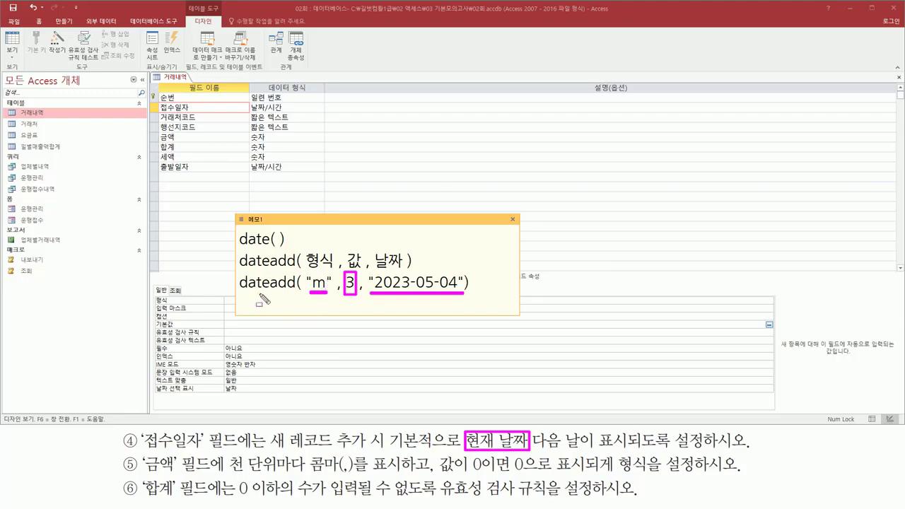
left_click_drag(239, 249, 284, 251)
key("Escape")
Enlarge the sticky note and add the expression dateadd( "d" , 1 , date() ) as its last line.
left_click(493, 283)
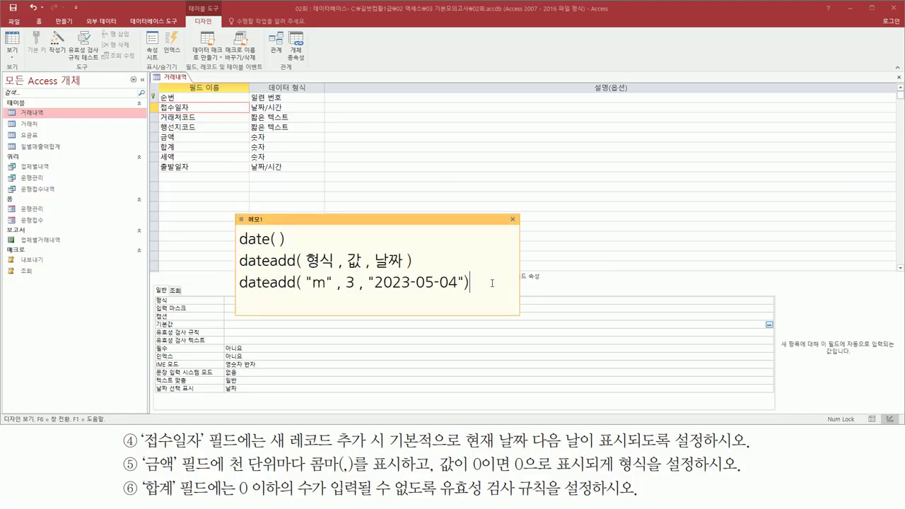
key("Return")
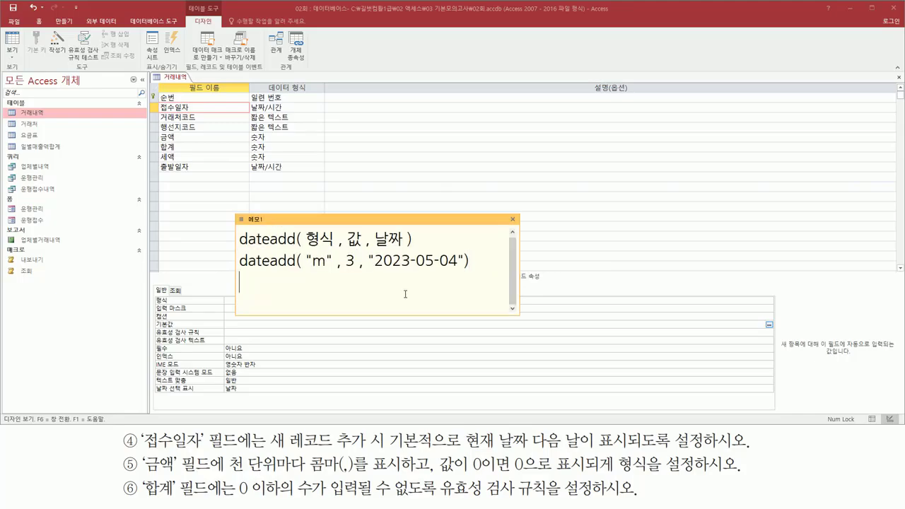
left_click_drag(414, 314, 414, 339)
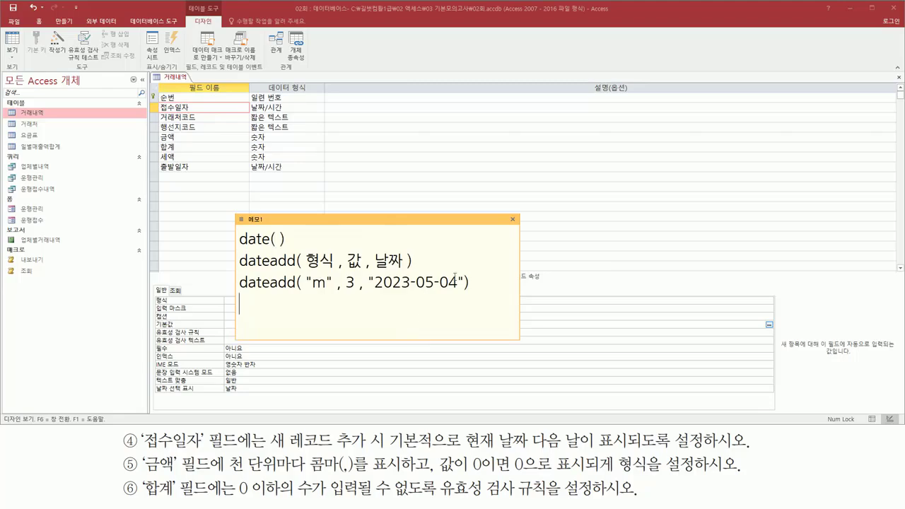
type("dateadd")
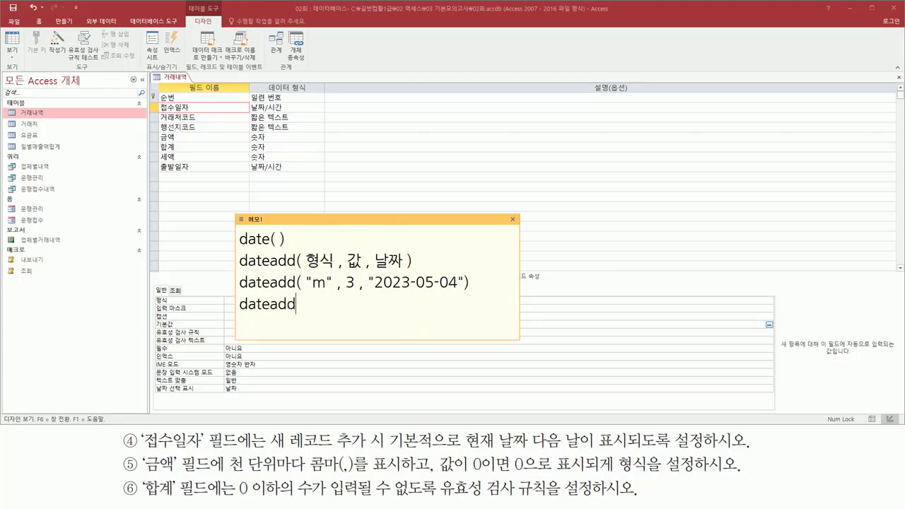
type("( \"d\" , 1 , date")
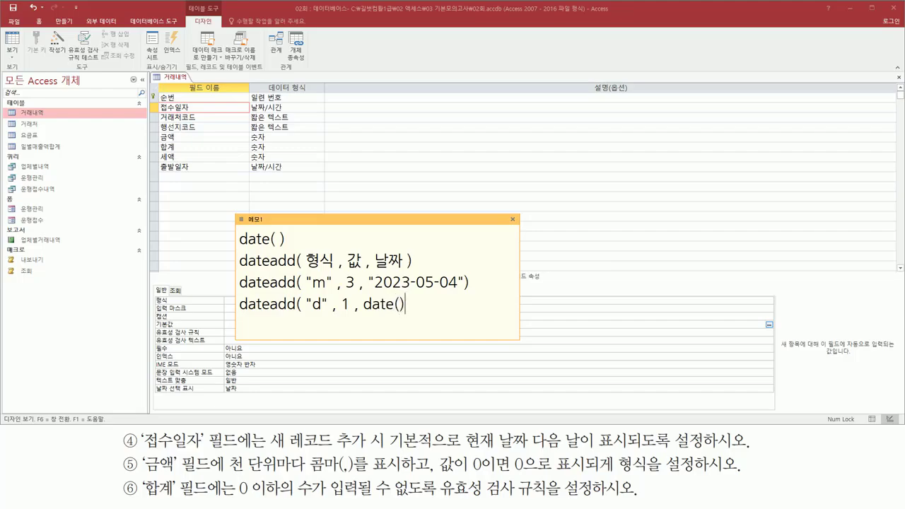
type("() )")
left_click_drag(361, 312, 407, 313)
left_click_drag(311, 313, 354, 312)
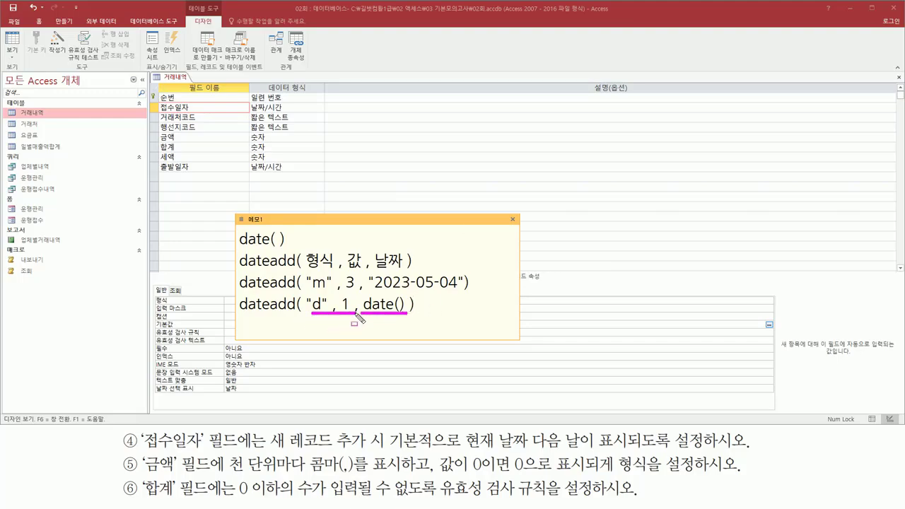
key("Escape")
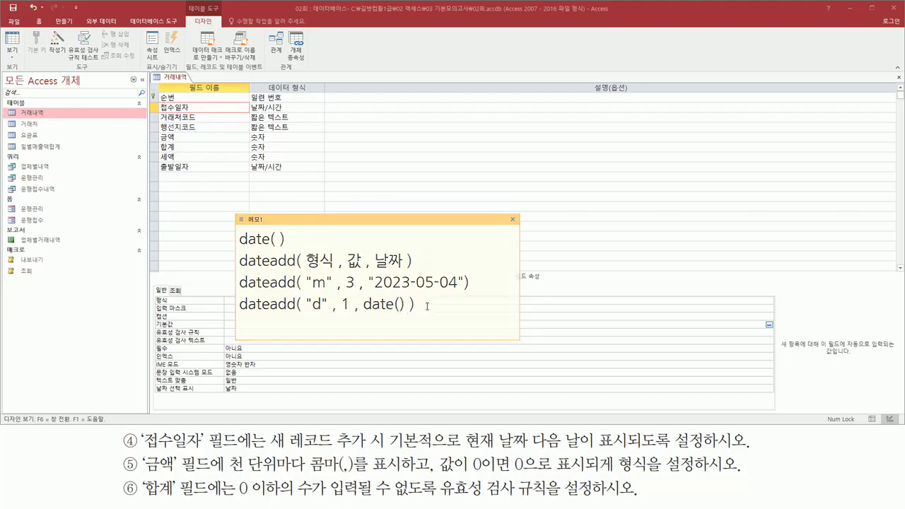
Copy the dateadd( "d" , 1 , date() ) expression from the sticky note into the default value of the 접수일자 field.
left_click(428, 307)
left_click_drag(437, 306, 145, 303)
key("ctrl+c")
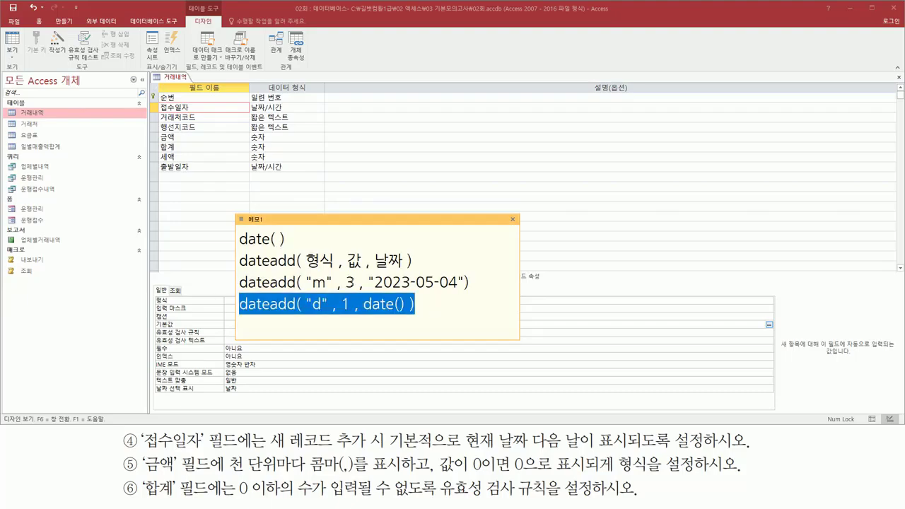
left_click(438, 310)
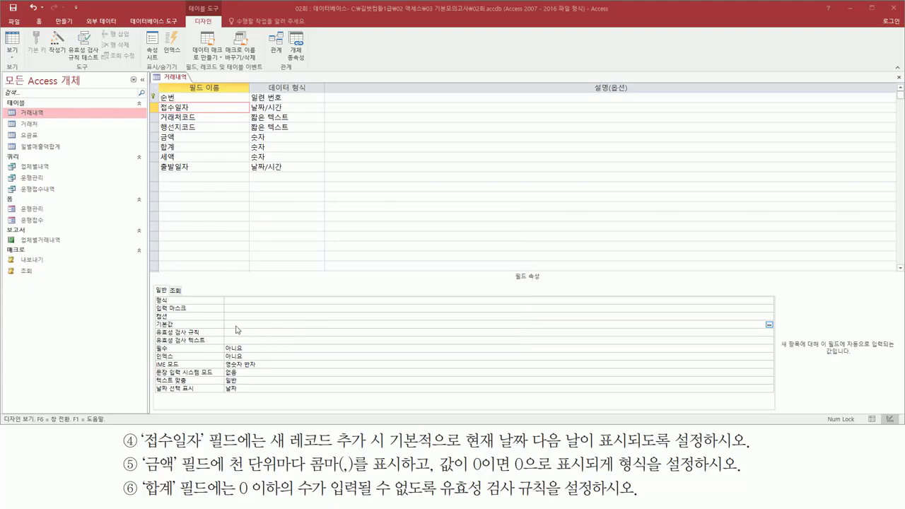
left_click(238, 324)
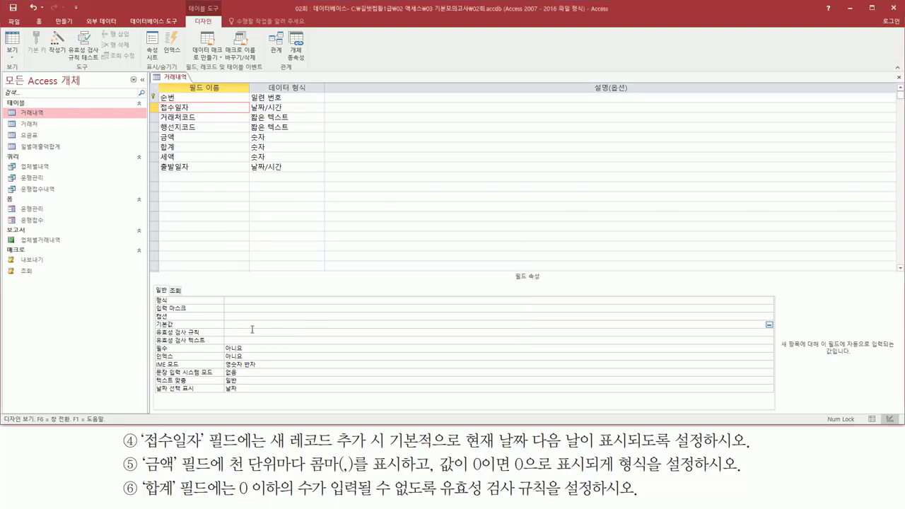
key("ctrl+v")
left_click(304, 333)
left_click(304, 325)
Set the format of the 금액 field to #,##0.
mouse_move(142, 451)
left_mouse_down()
mouse_move(146, 473)
mouse_move(209, 484)
left_mouse_up()
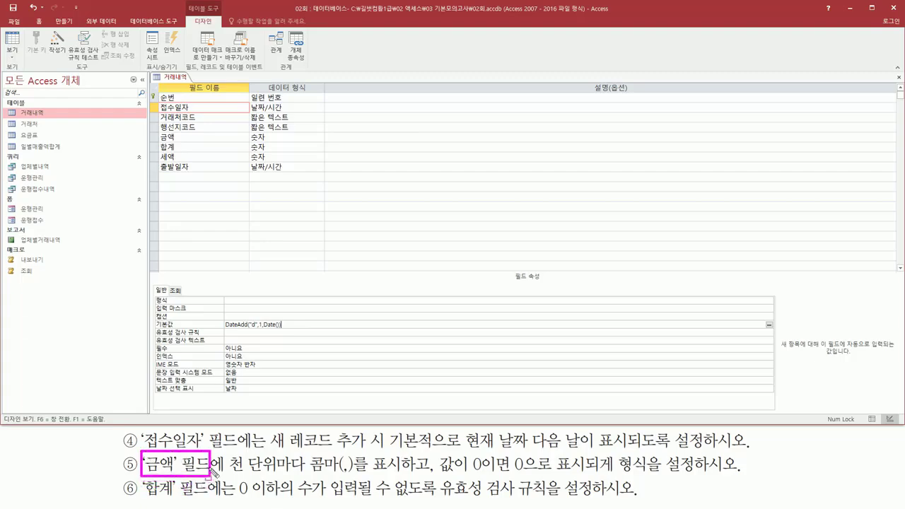
left_click_drag(156, 130, 185, 143)
left_click(186, 139)
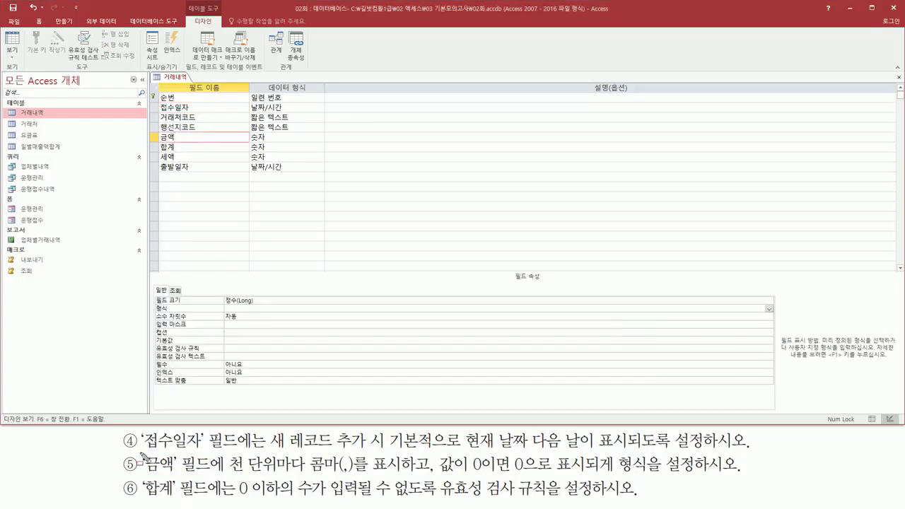
mouse_move(140, 453)
left_mouse_down()
mouse_move(213, 476)
mouse_move(401, 474)
left_mouse_up()
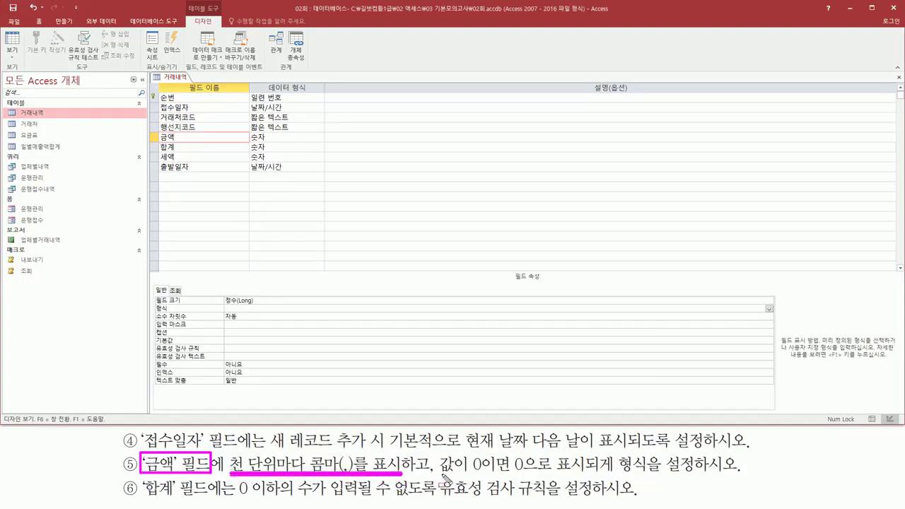
left_click_drag(437, 473, 555, 478)
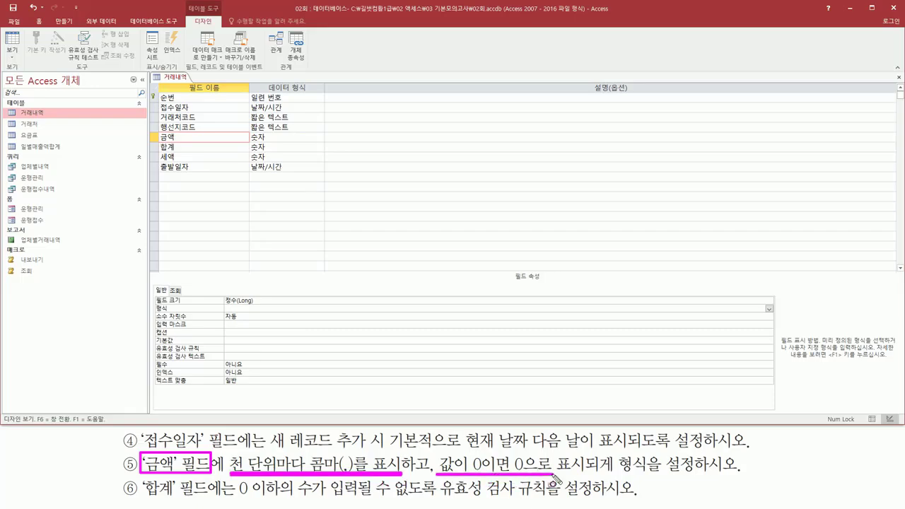
left_click_drag(616, 452, 651, 476)
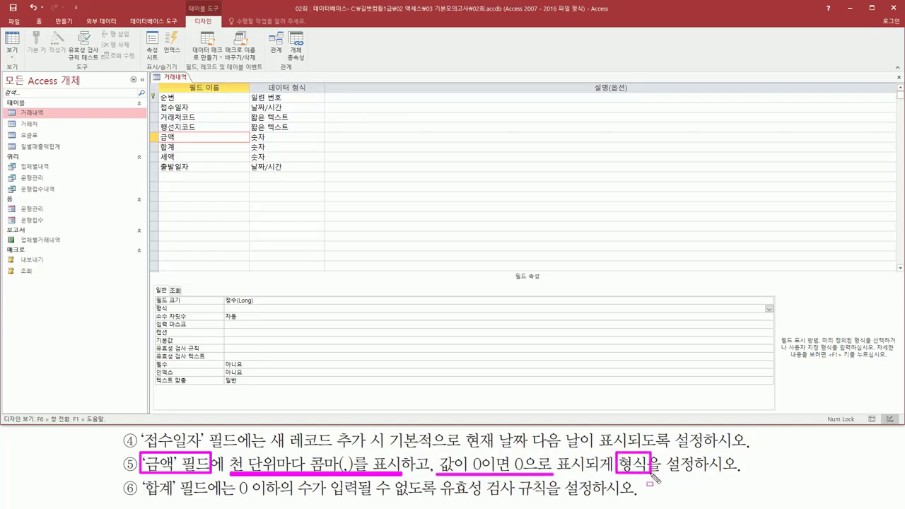
left_click_drag(157, 132, 183, 142)
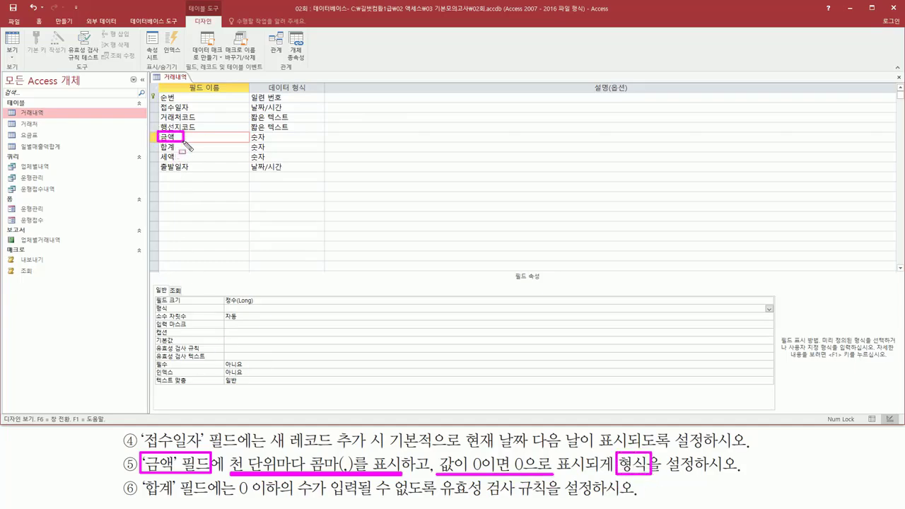
left_click_drag(154, 305, 273, 314)
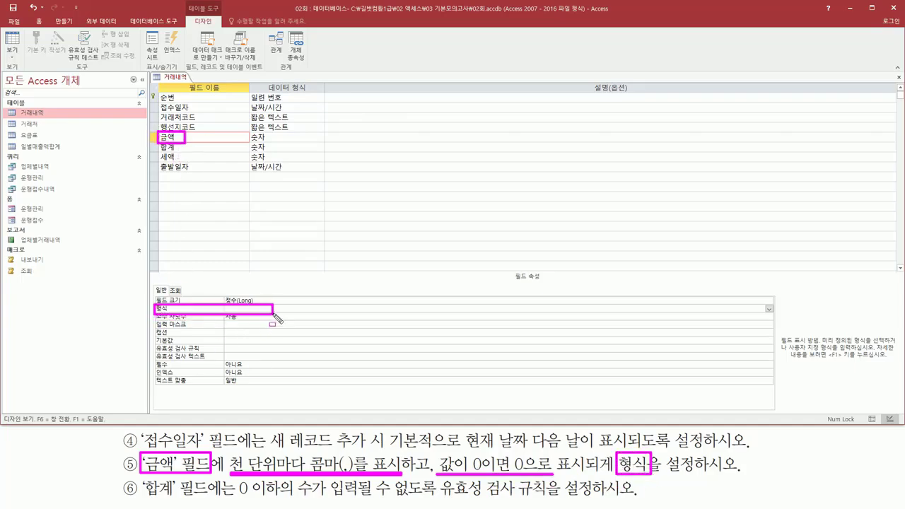
key("Escape")
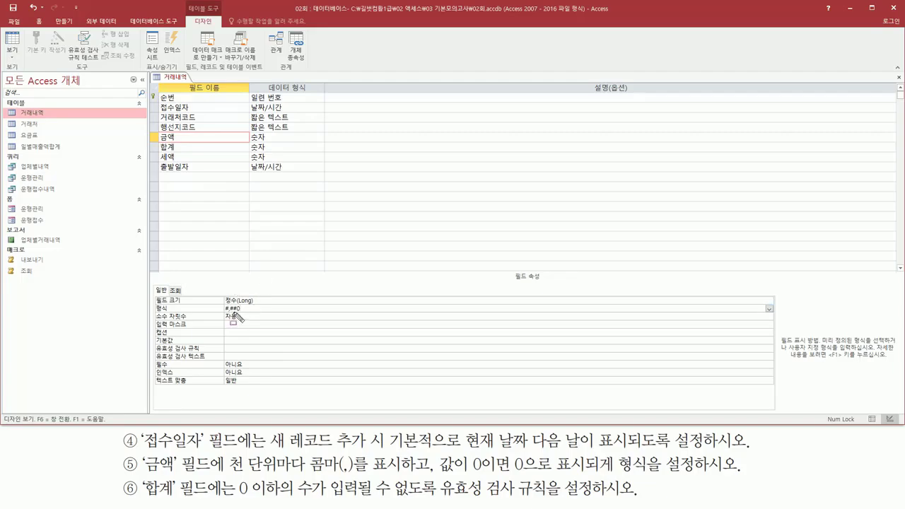
key("ctrl+2")
left_click_drag(473, 480, 588, 478)
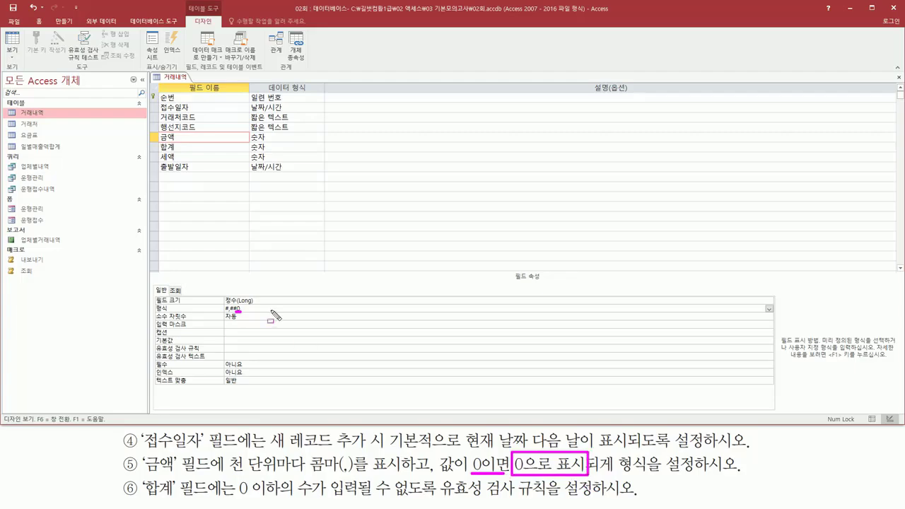
key("Escape")
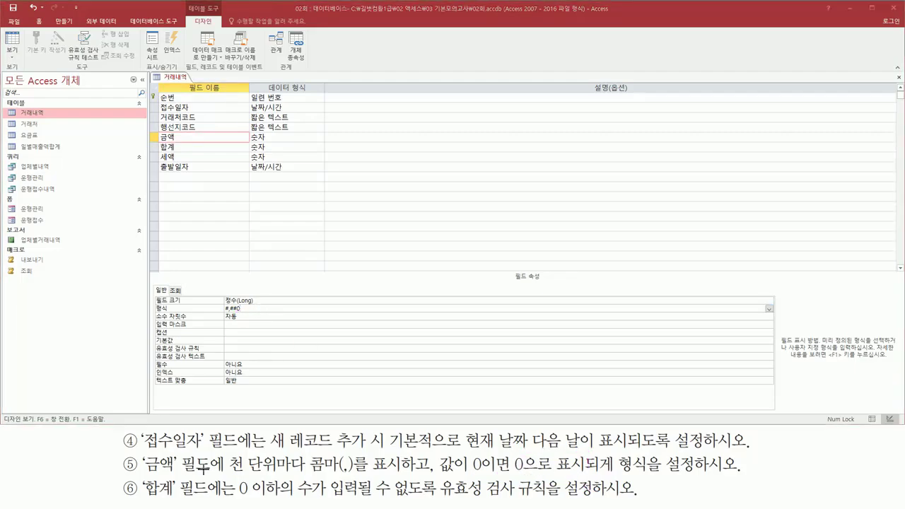
Set the validation rule of the 합계 field to >0.
key("ctrl+2")
mouse_move(143, 474)
left_mouse_down()
mouse_move(168, 502)
mouse_move(211, 503)
left_mouse_up()
left_click_drag(155, 142, 185, 152)
key("Escape")
left_click(184, 145)
left_click(187, 147)
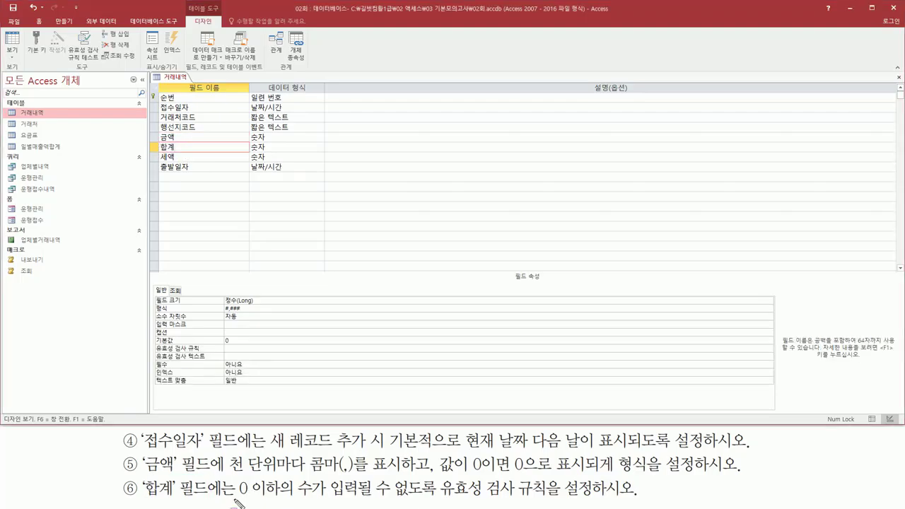
left_click_drag(234, 499, 551, 504)
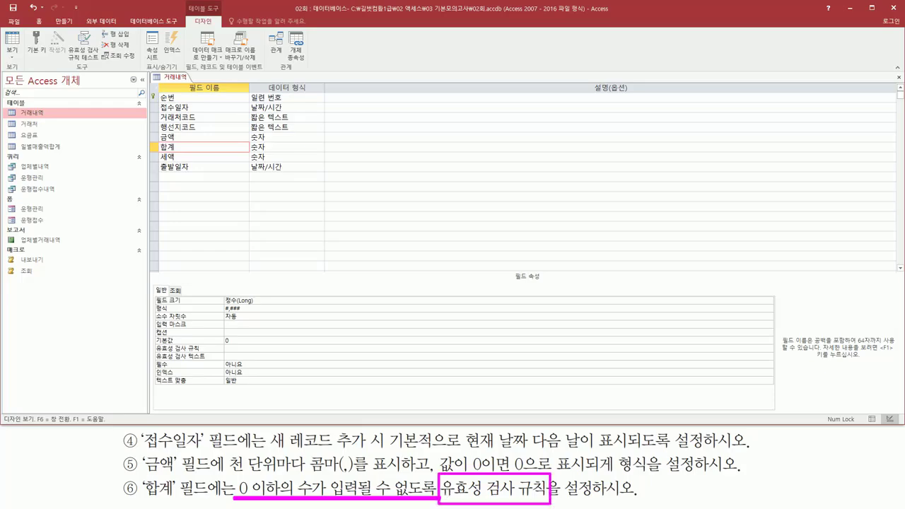
mouse_move(138, 473)
left_mouse_down()
mouse_move(145, 496)
mouse_move(206, 498)
left_mouse_up()
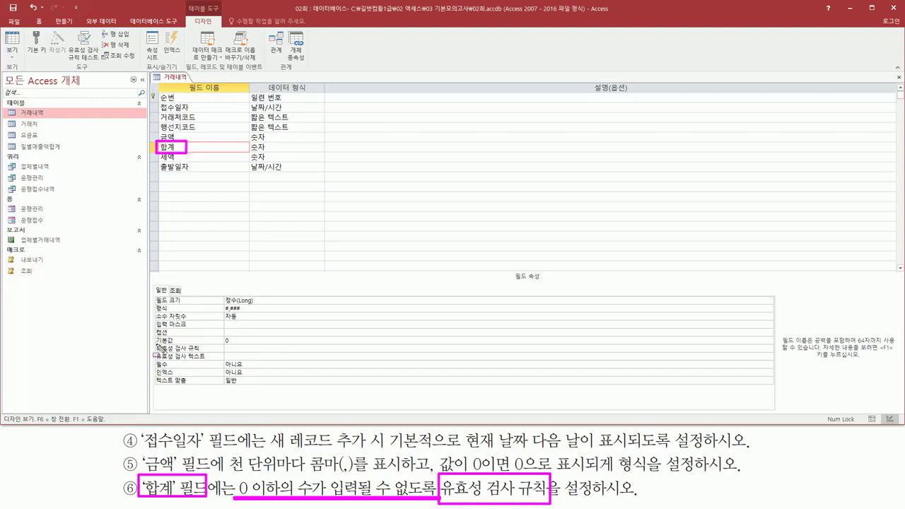
left_click_drag(154, 343, 282, 356)
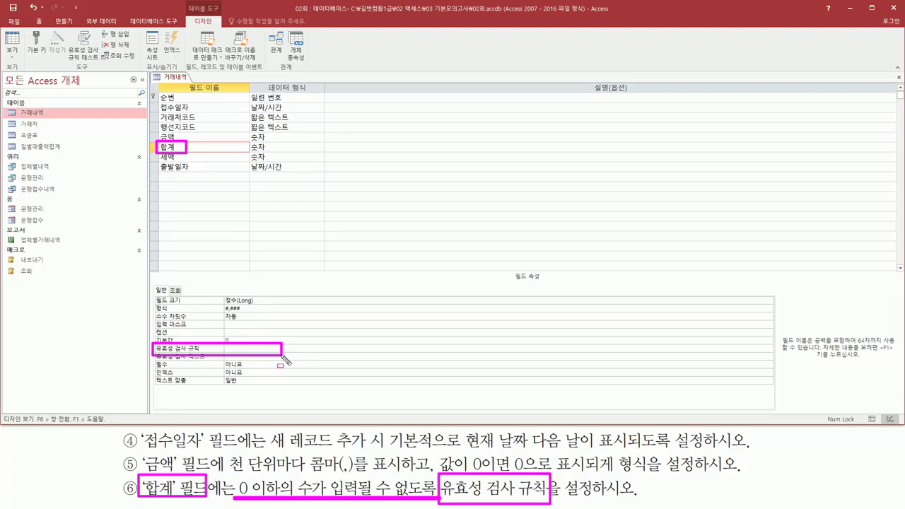
key("Escape")
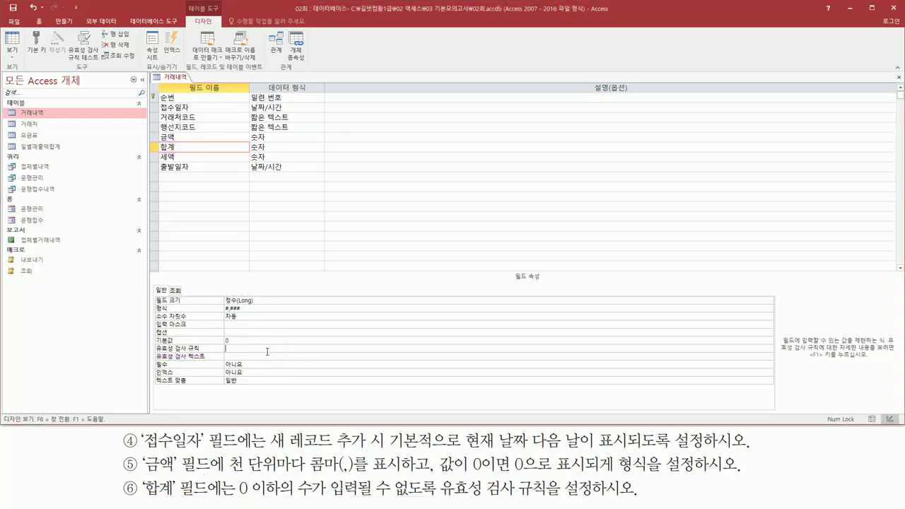
left_click(267, 349)
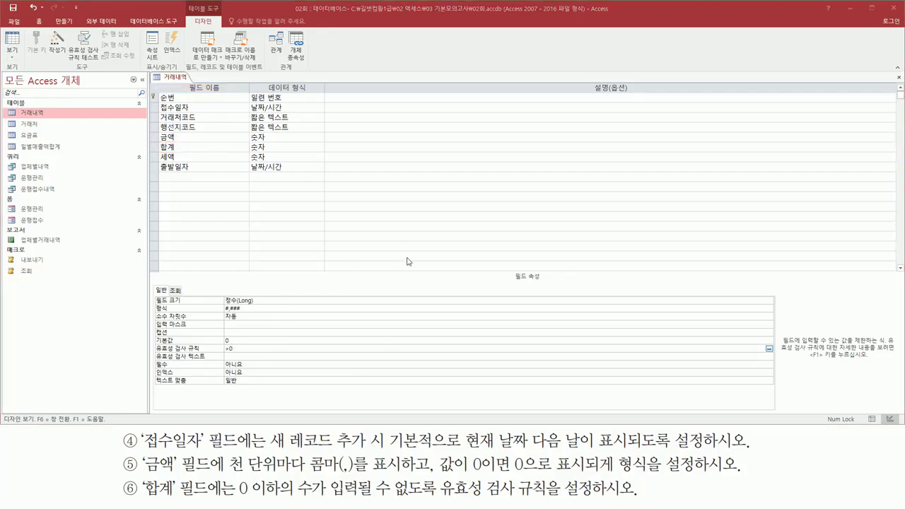
Switch the 거래내역 table to datasheet view, saving the design and testing the existing data against the new rules.
left_click(176, 82)
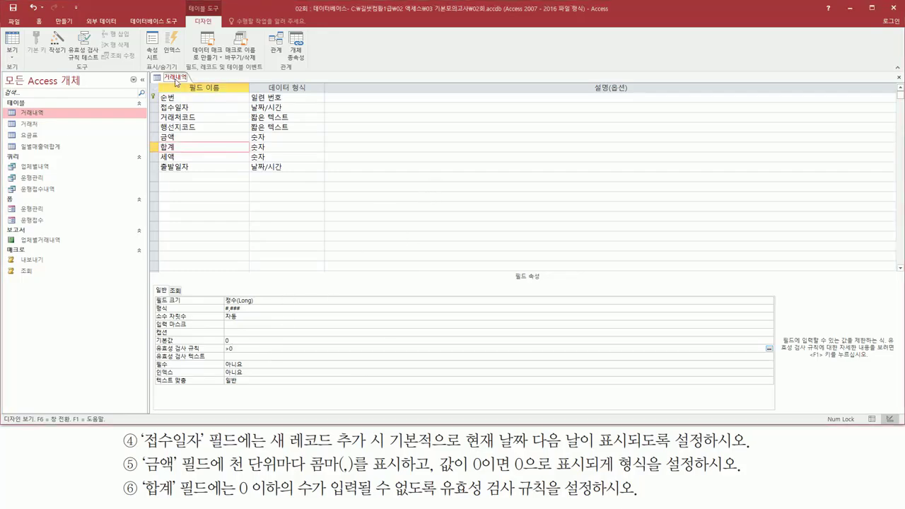
right_click(176, 79)
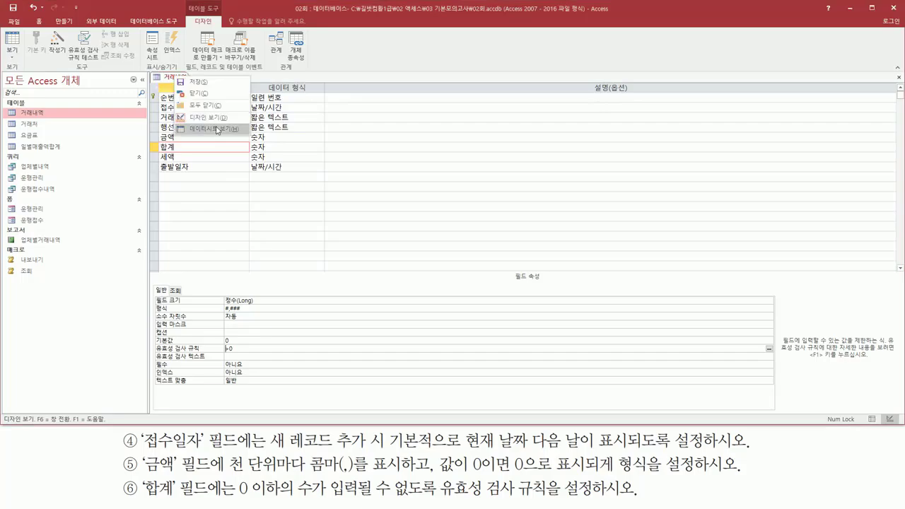
left_click(217, 130)
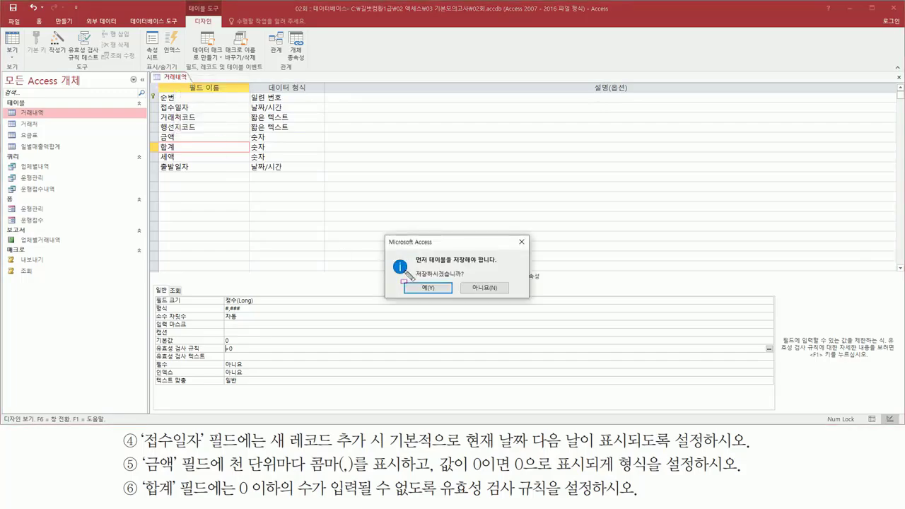
mouse_move(411, 267)
left_mouse_down()
mouse_move(466, 281)
mouse_move(438, 295)
left_mouse_up()
key("Escape")
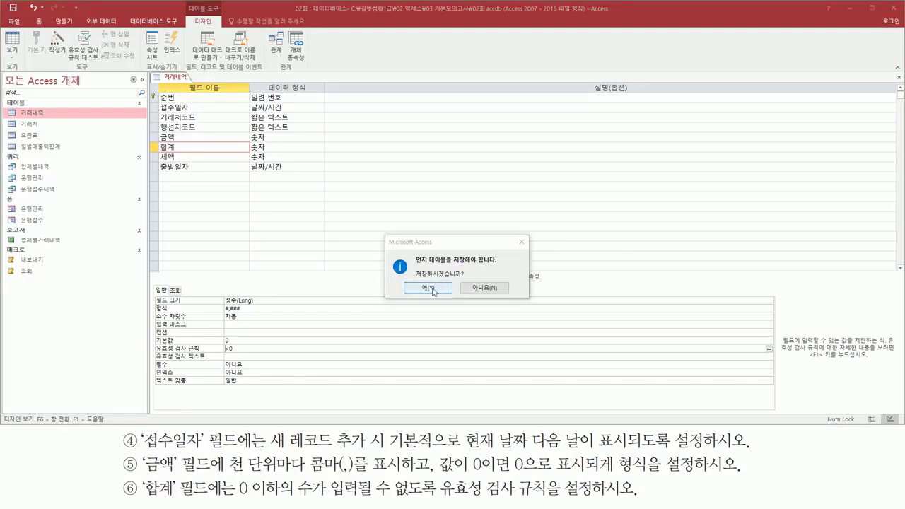
left_click(433, 289)
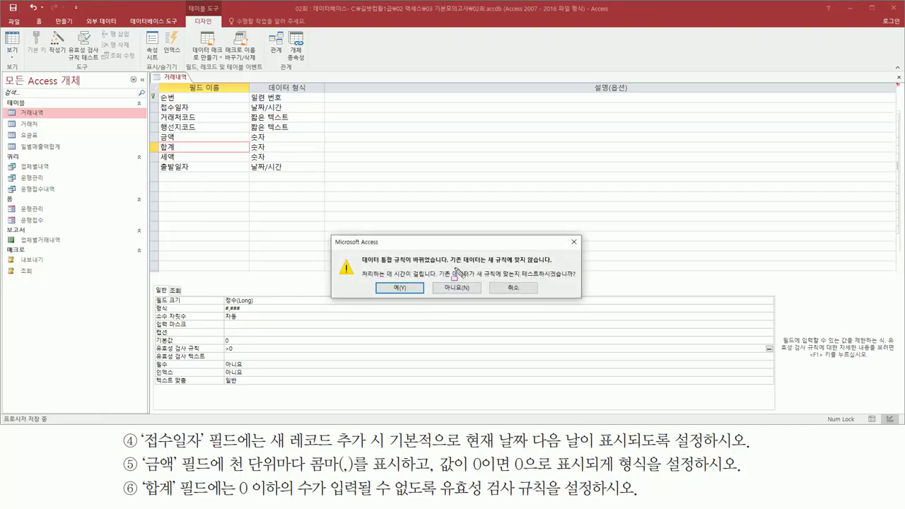
left_click_drag(518, 279, 577, 279)
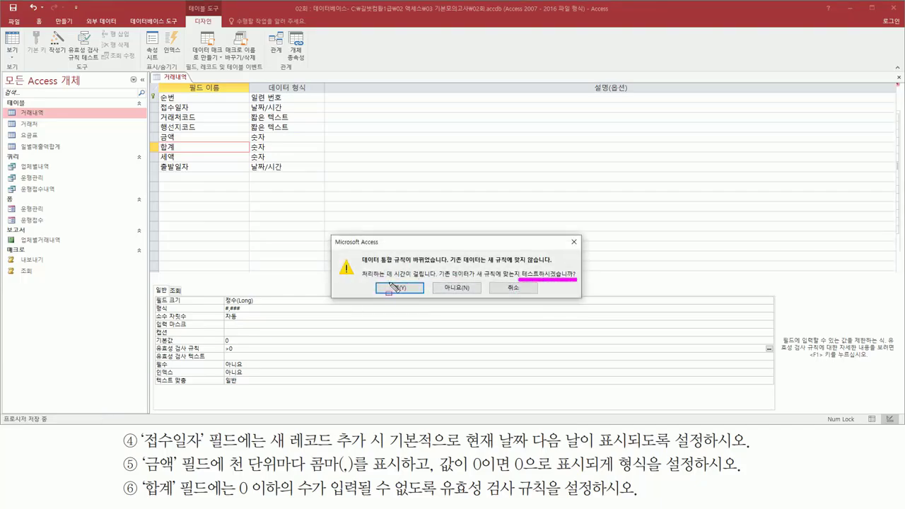
left_click_drag(387, 278, 418, 295)
key("Escape")
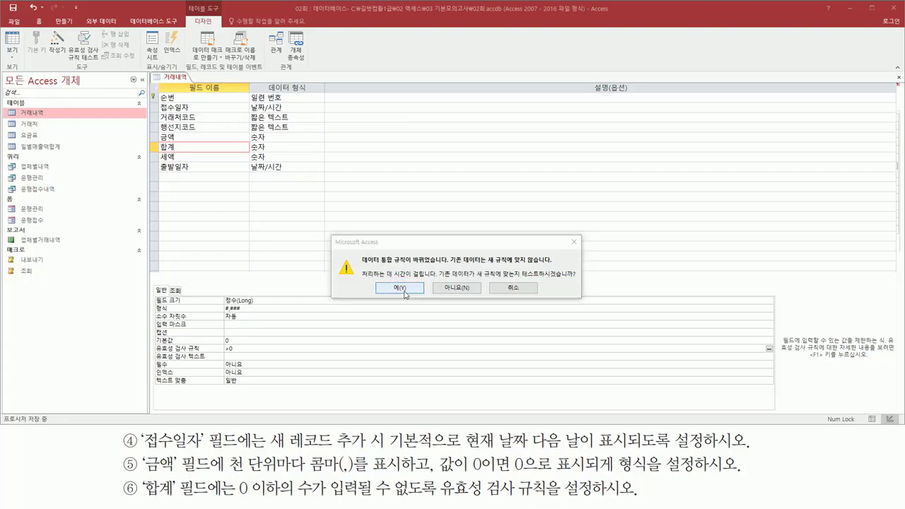
left_click(400, 289)
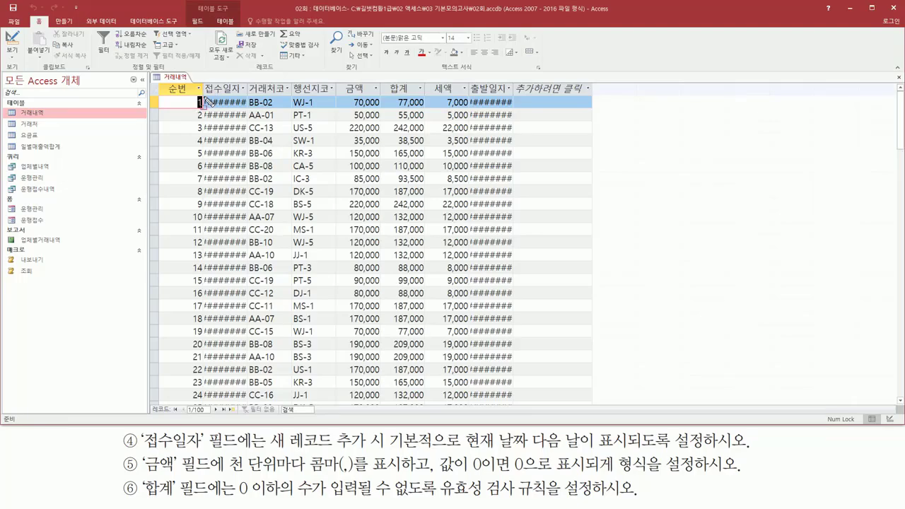
Auto-fit the widths of the 접수일자 and 출발일자 columns to their dates.
mouse_move(204, 98)
left_mouse_down()
mouse_move(231, 335)
mouse_move(248, 396)
left_mouse_up()
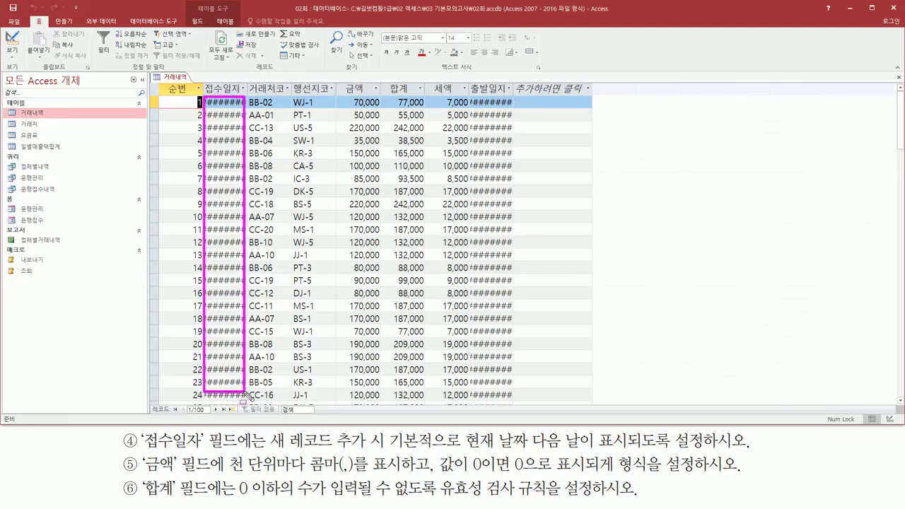
left_click_drag(475, 94, 506, 401)
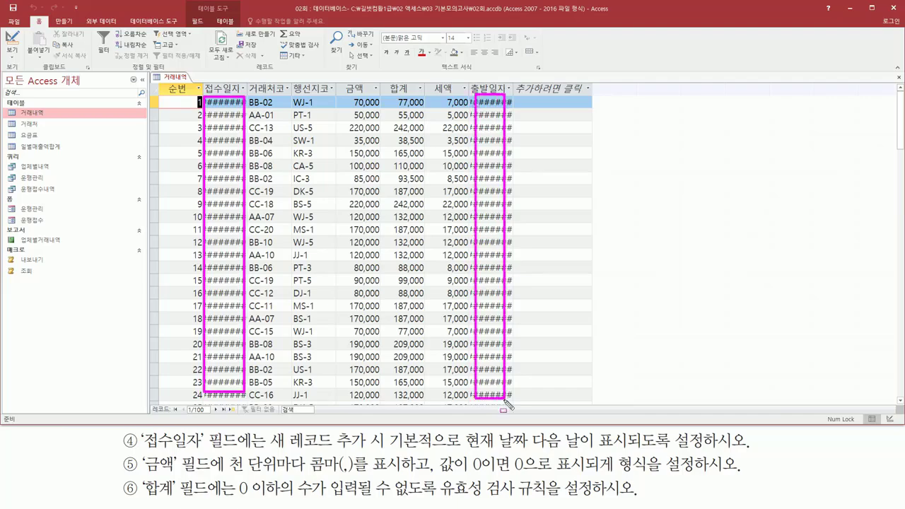
key("Escape")
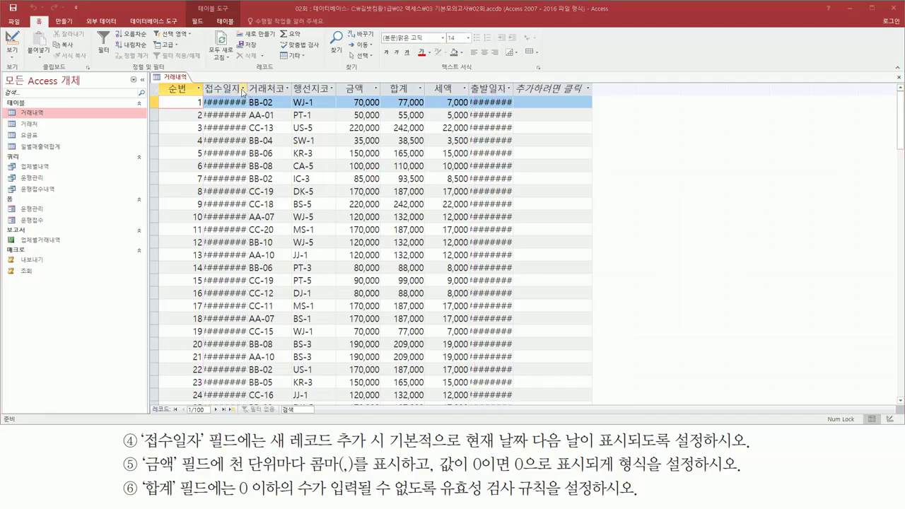
left_click_drag(244, 79, 251, 101)
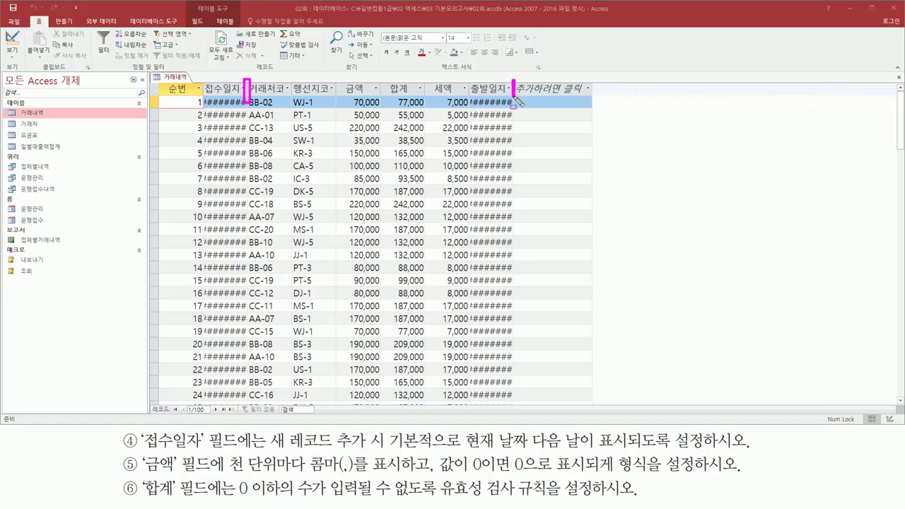
double_click(248, 88)
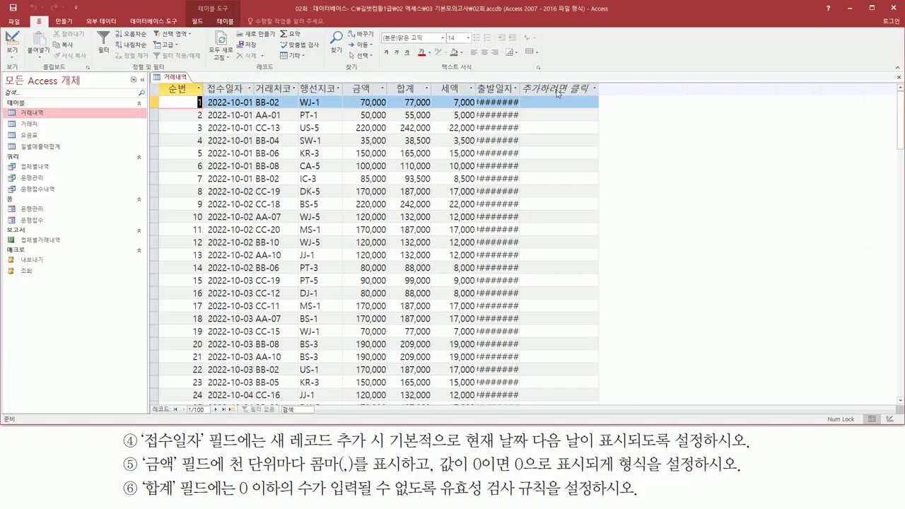
double_click(519, 88)
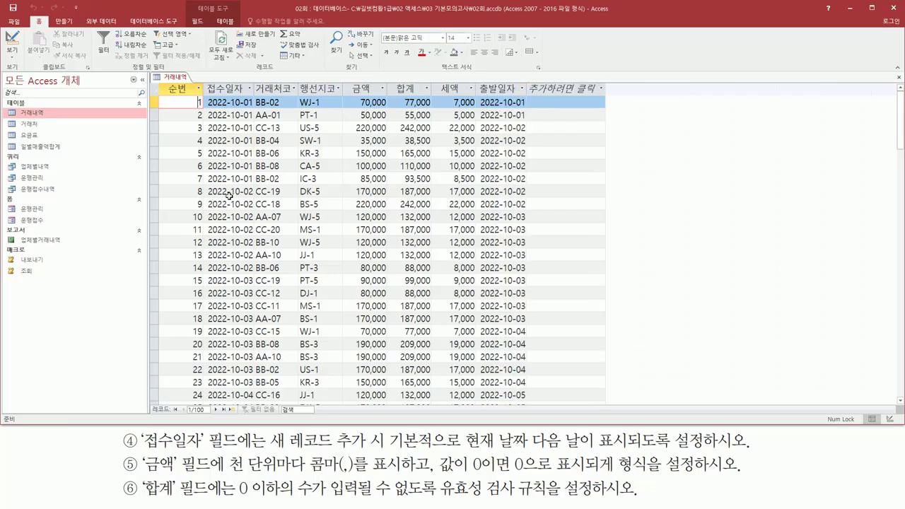
Start a new record at the end of the table with dfㅎㄱ as the 거래처코드 and adfs as the 행선지코드.
mouse_move(163, 83)
left_mouse_down()
mouse_move(206, 97)
mouse_move(199, 285)
mouse_move(209, 404)
left_mouse_up()
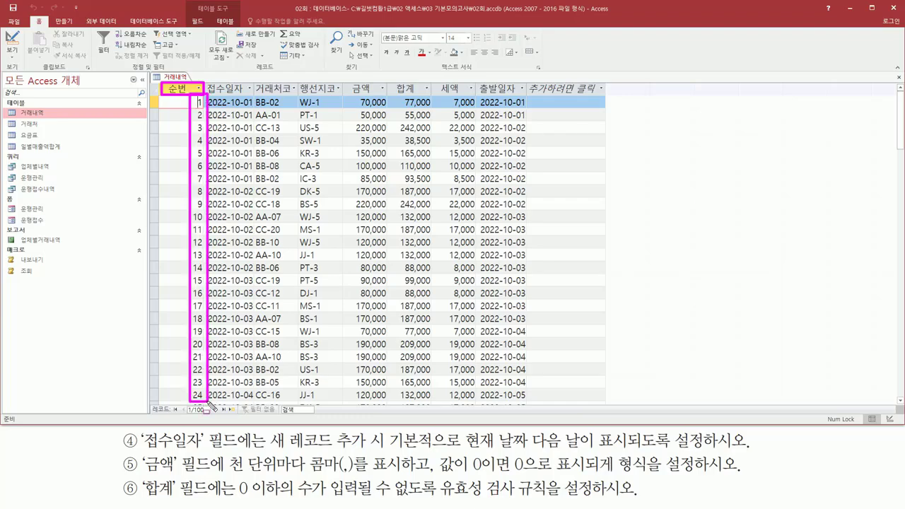
key("Escape")
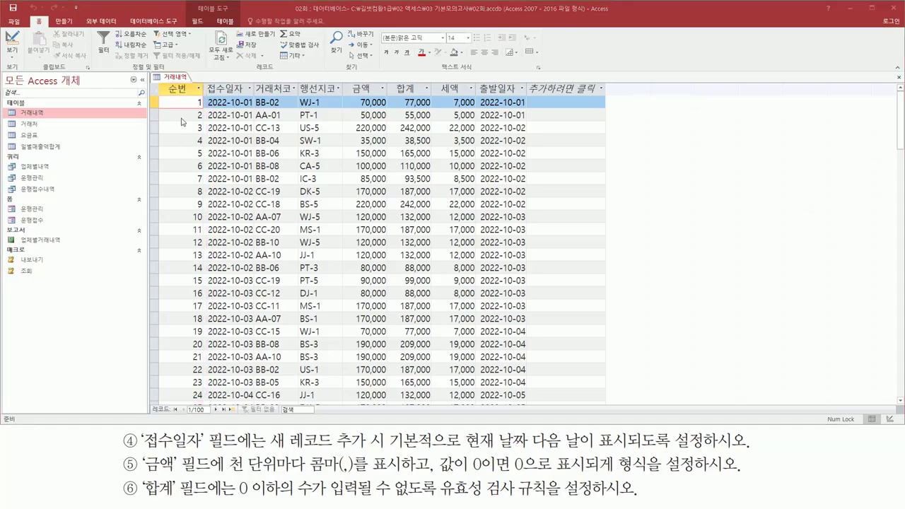
scroll(242, 140, "down", 20)
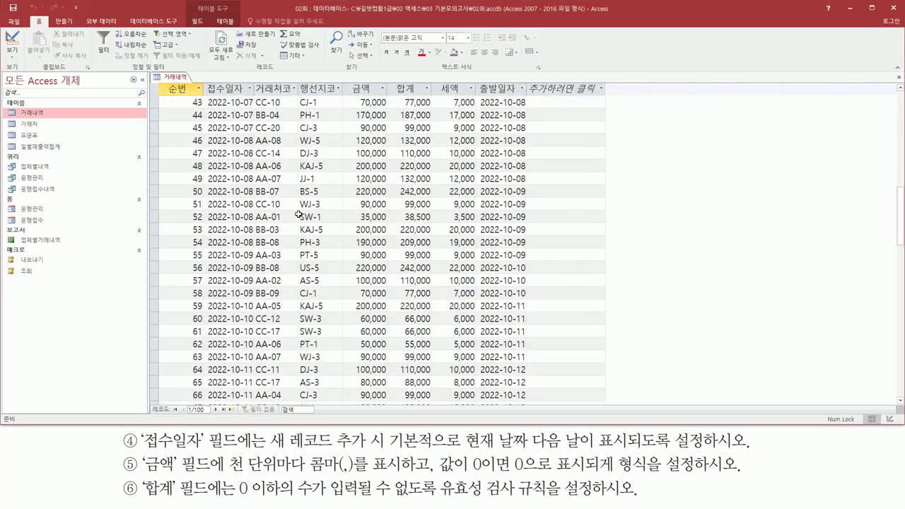
scroll(298, 219, "up", 1)
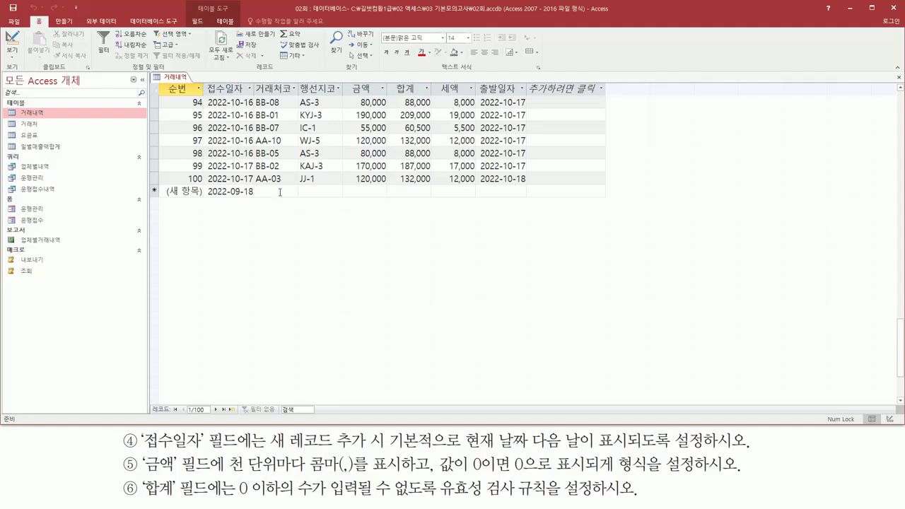
left_click(276, 191)
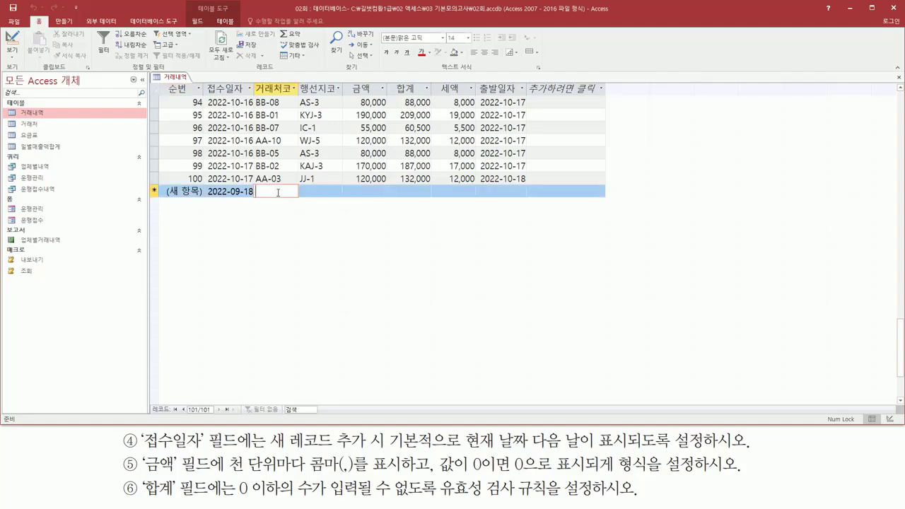
type("df")
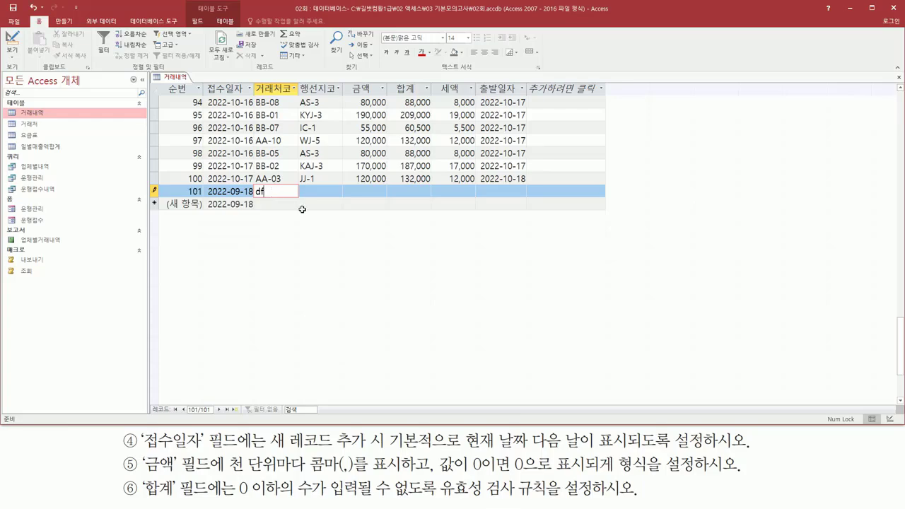
type("ㅎㄱ")
left_click(311, 191)
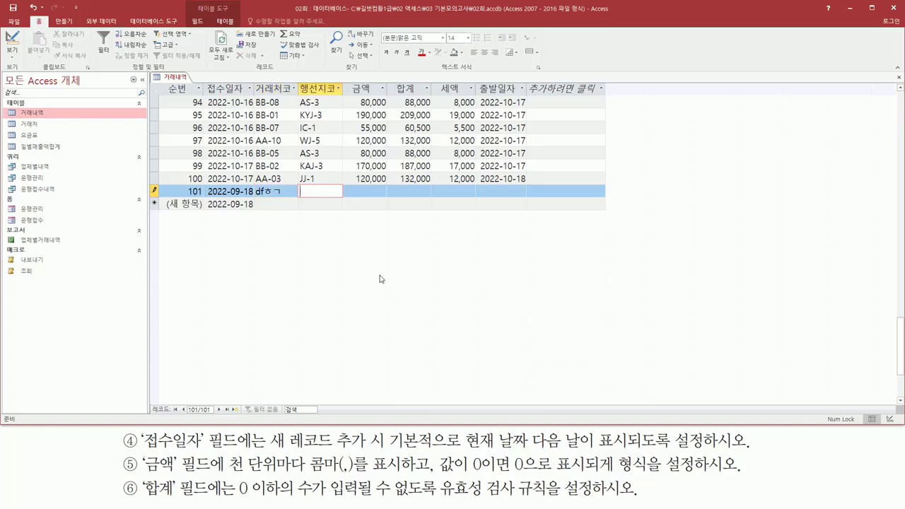
type("adfs")
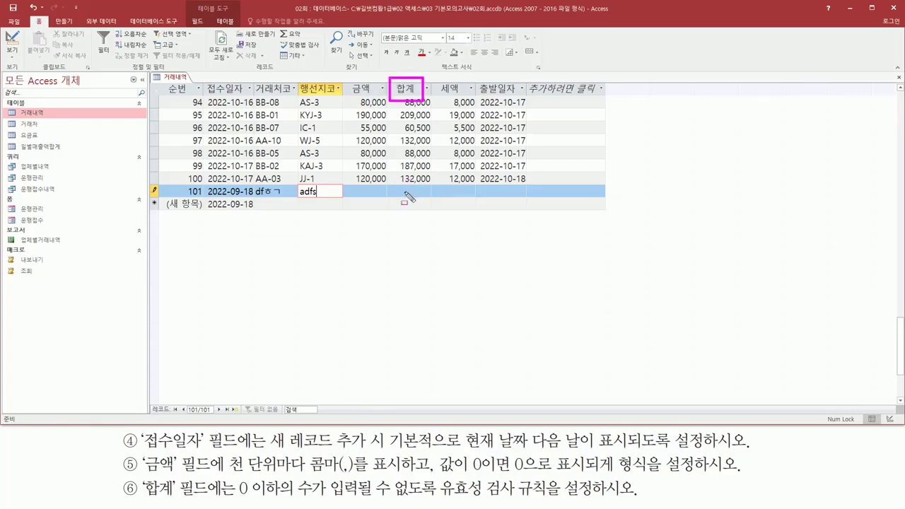
Enter 50000 as 금액, 50000 as 세액 and 70000 as 합계 in the new record, and try to save it.
left_click(360, 194)
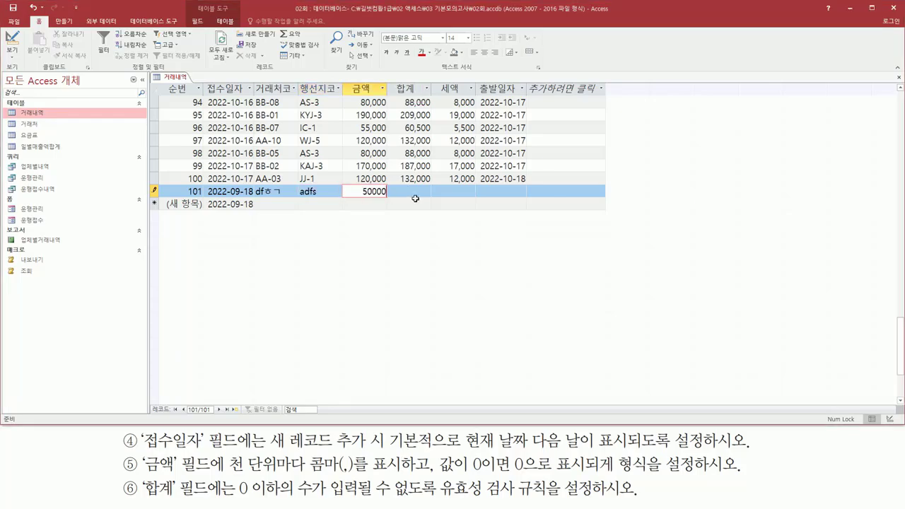
left_click(447, 193)
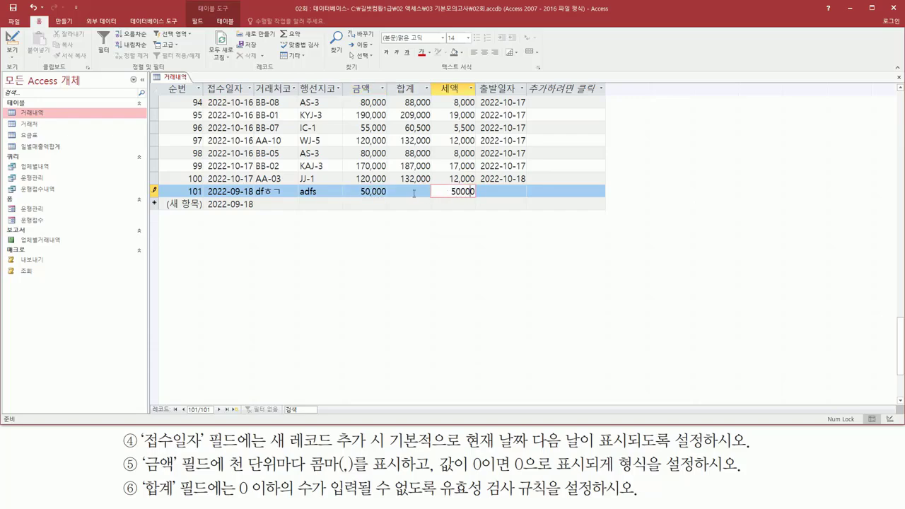
type("50000")
left_click(414, 192)
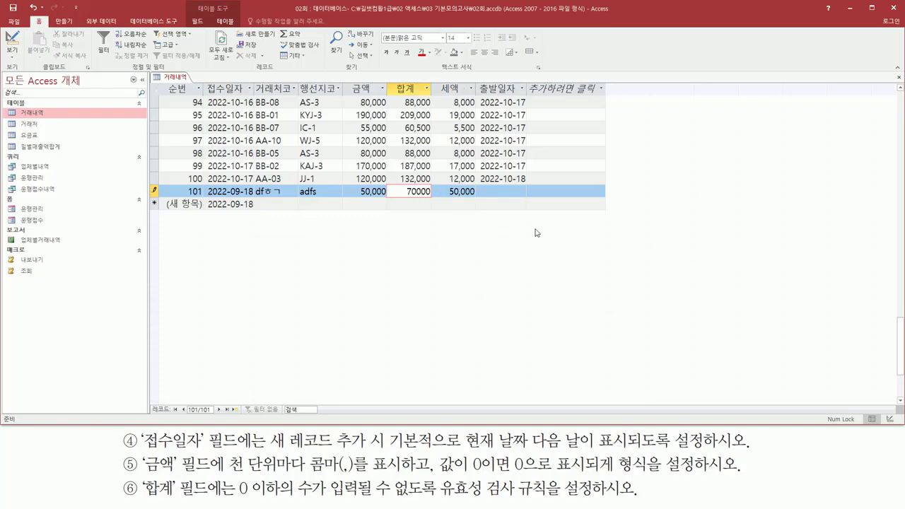
key("Tab")
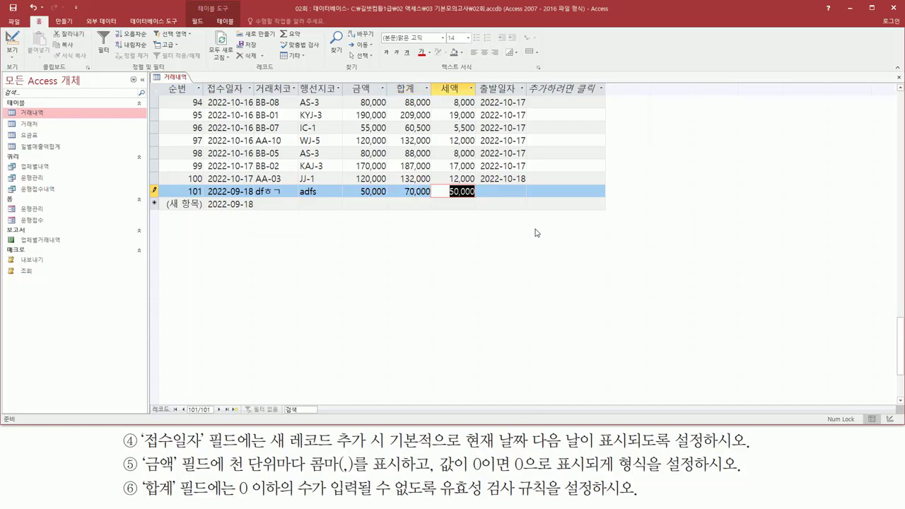
key("Tab")
key("Tab")
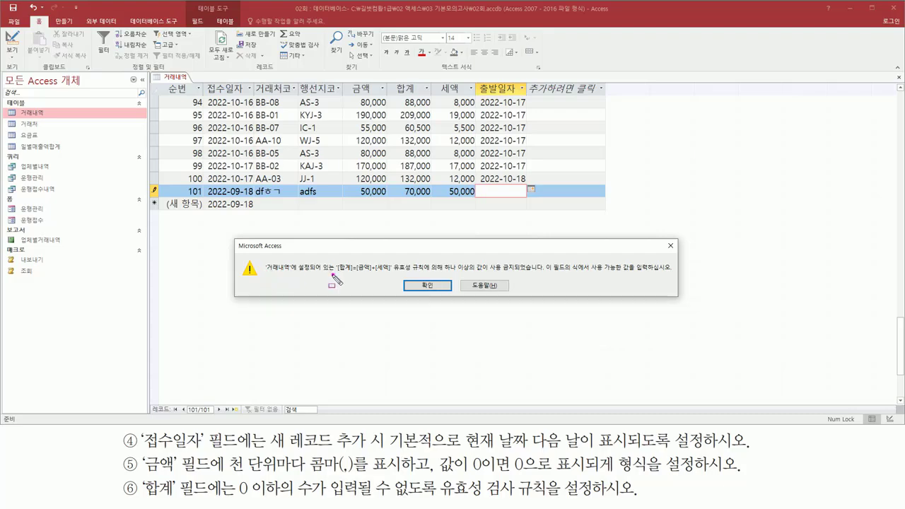
mouse_move(332, 274)
left_mouse_down()
mouse_move(397, 273)
mouse_move(398, 259)
mouse_move(667, 275)
left_mouse_up()
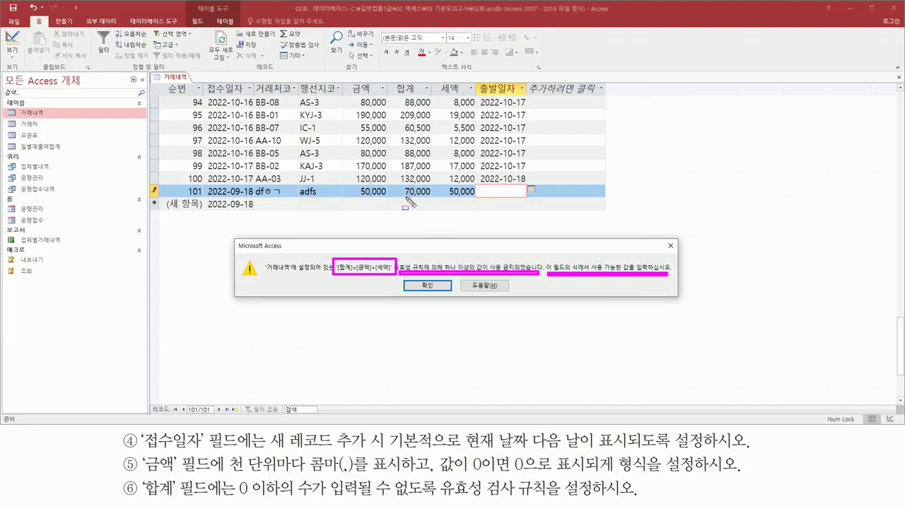
left_click_drag(405, 199, 433, 199)
mouse_move(374, 177)
left_mouse_down()
mouse_move(360, 185)
mouse_move(388, 204)
left_mouse_up()
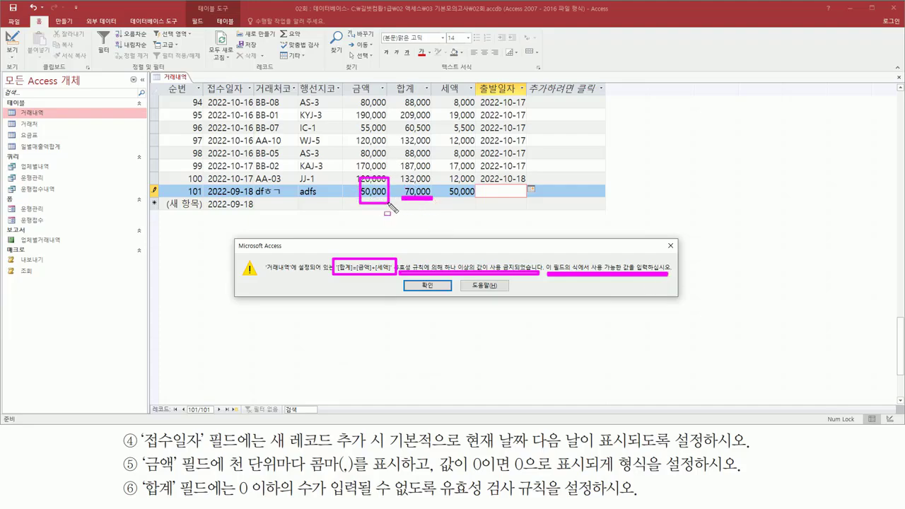
Dismiss the validation warning, set 합계 to 100000 in record 101 and save the record.
mouse_move(461, 179)
left_mouse_down()
mouse_move(444, 186)
mouse_move(460, 204)
mouse_move(477, 202)
left_mouse_up()
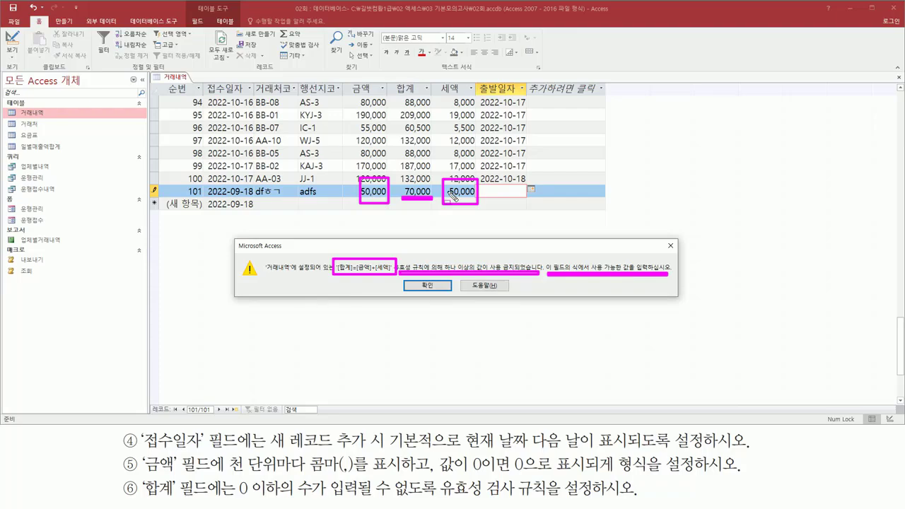
mouse_move(411, 188)
left_mouse_down()
mouse_move(403, 197)
mouse_move(402, 183)
mouse_move(437, 201)
left_mouse_up()
key("Escape")
left_click(671, 248)
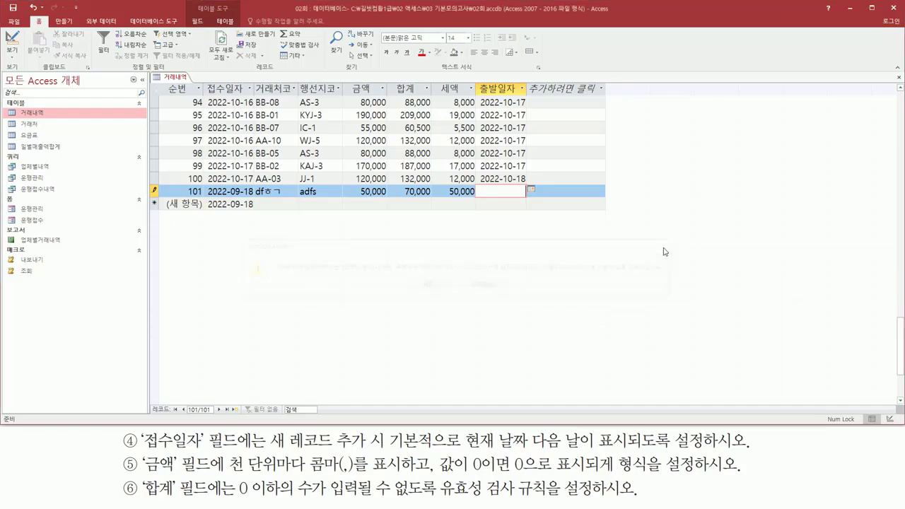
left_click(403, 192)
type("10")
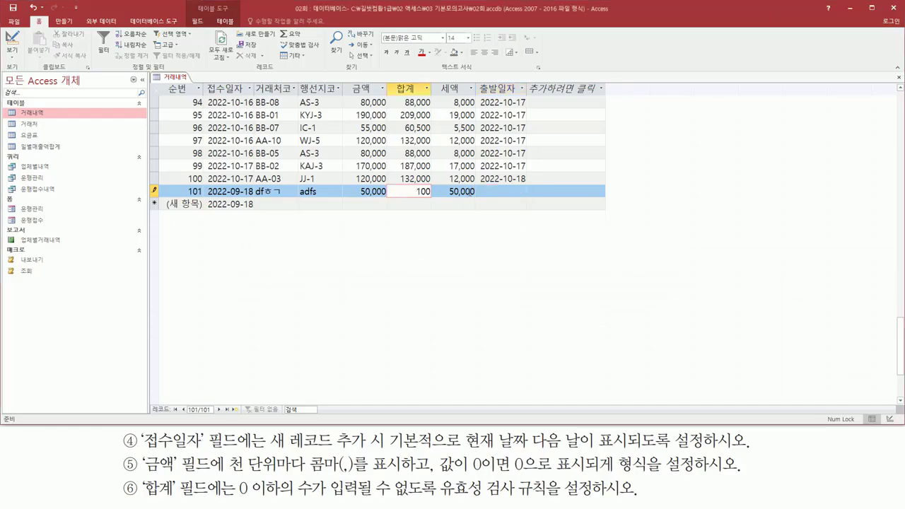
key("Tab")
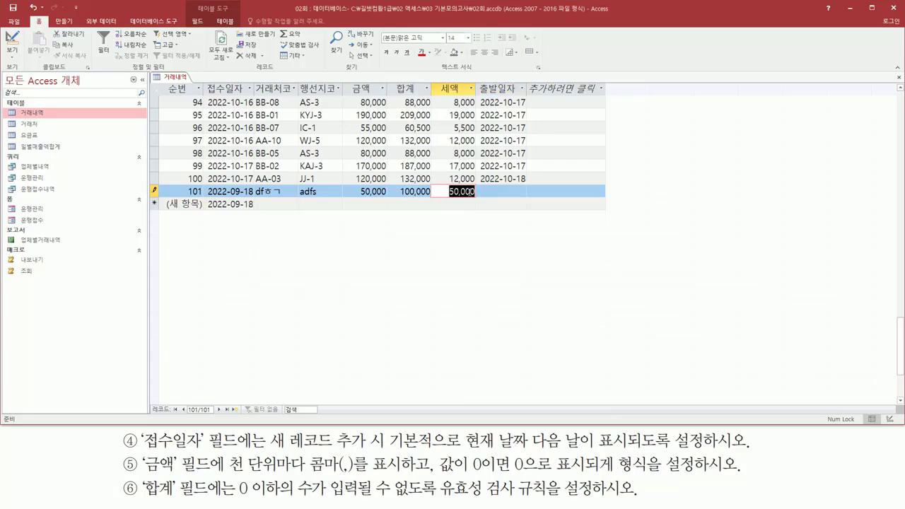
key("Tab")
key("Tab")
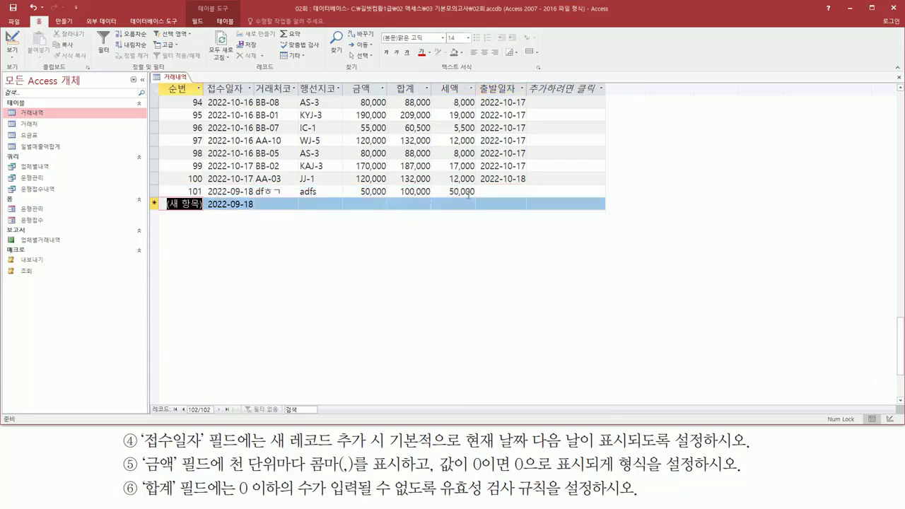
left_click_drag(140, 448, 225, 448)
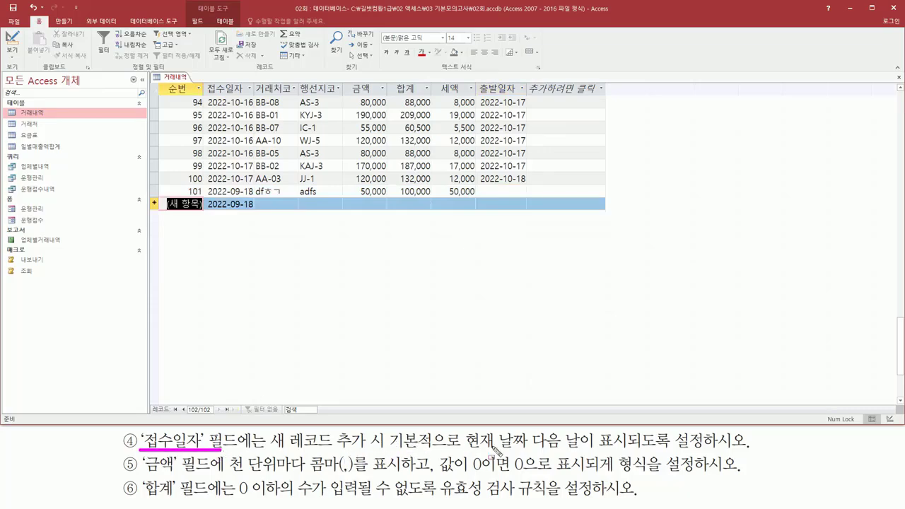
left_click_drag(465, 449, 594, 450)
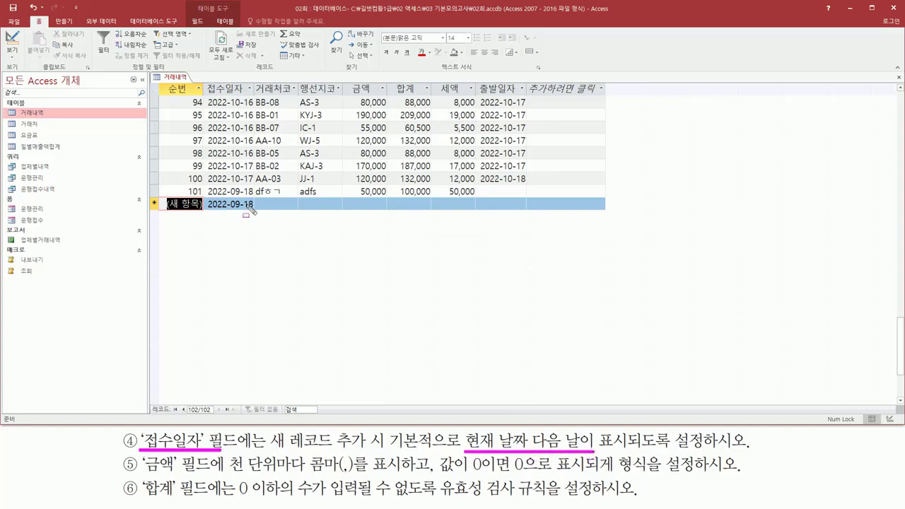
left_click_drag(204, 185, 256, 211)
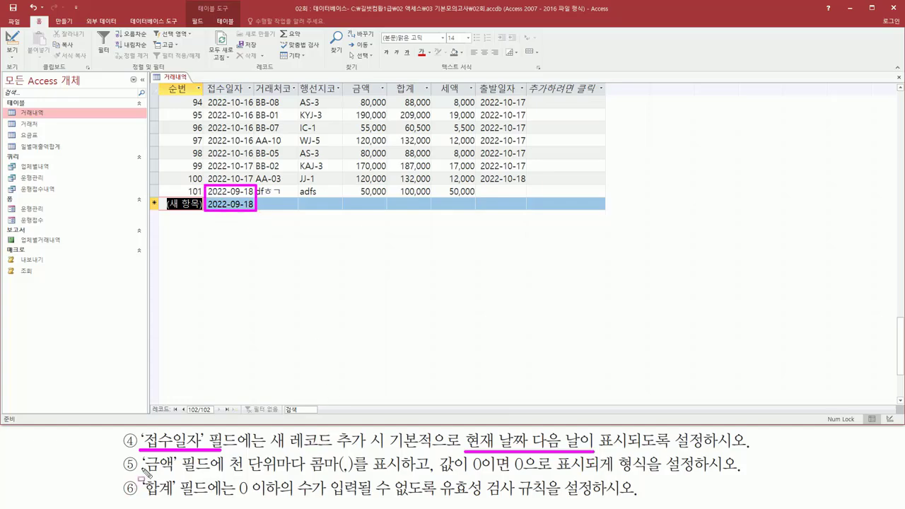
mouse_move(134, 454)
left_mouse_down()
mouse_move(153, 470)
mouse_move(212, 457)
mouse_move(215, 480)
mouse_move(701, 478)
left_mouse_up()
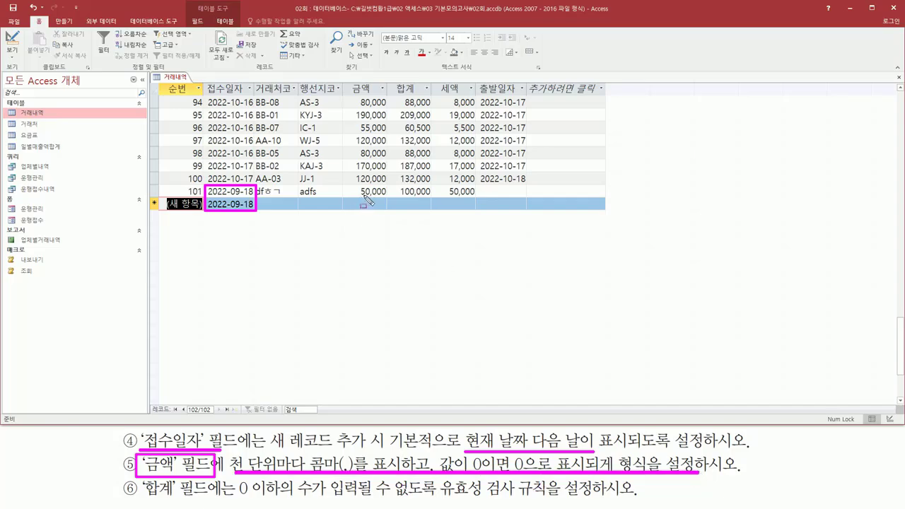
left_click_drag(356, 185, 389, 198)
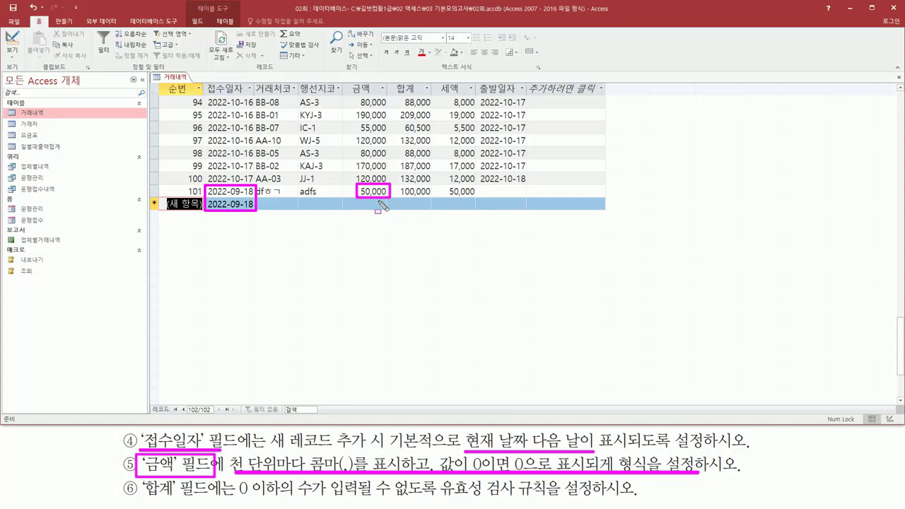
key("Escape")
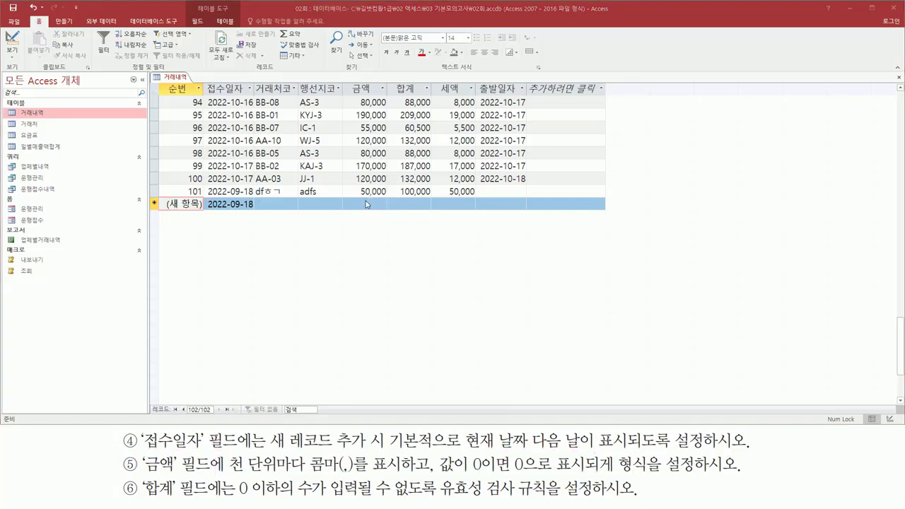
Start another new record with 0 as 금액, 5000 as 세액 and 0 as 합계, and try to save it.
left_click(374, 205)
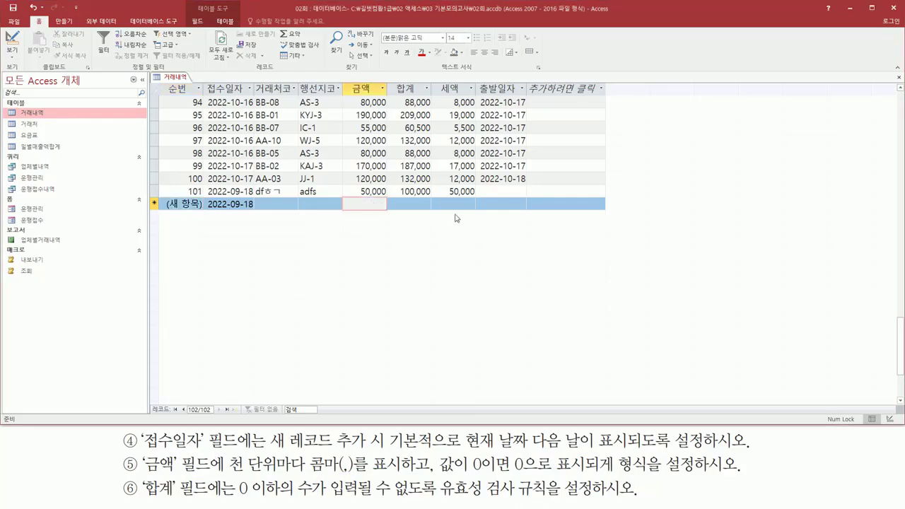
type("0")
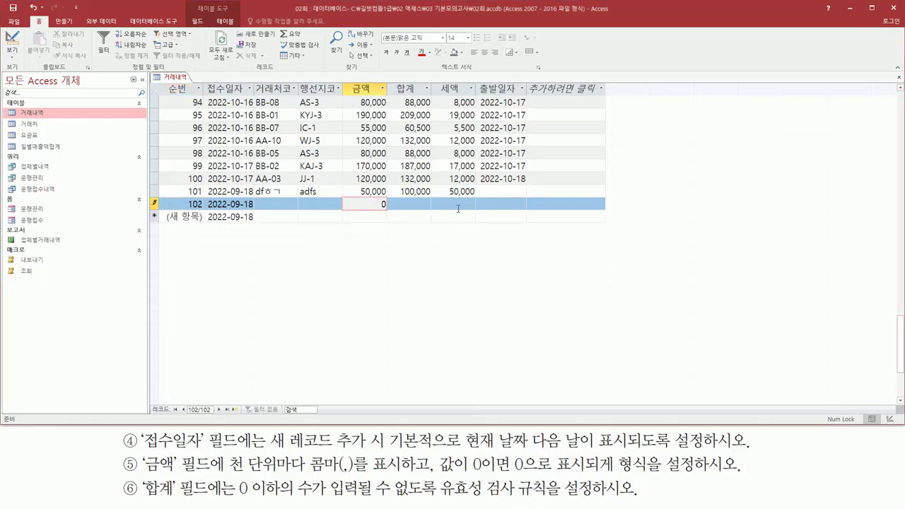
left_click(456, 206)
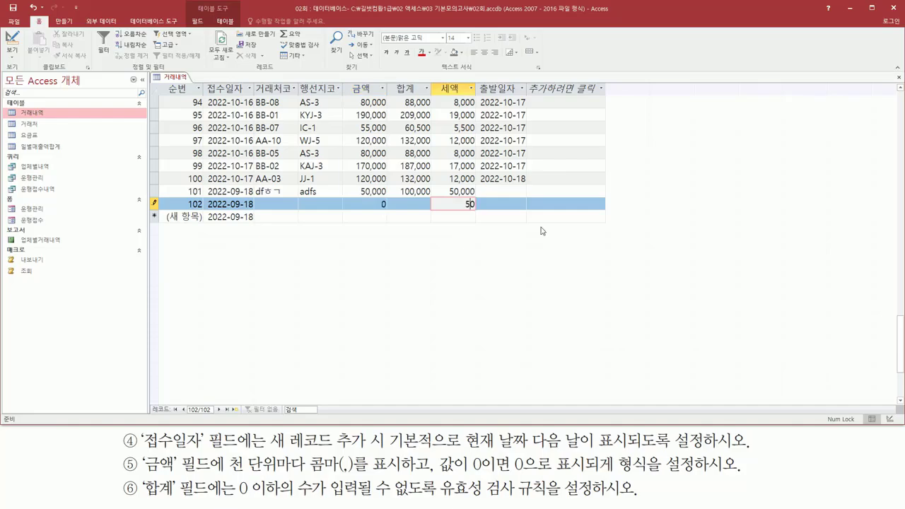
left_click(426, 205)
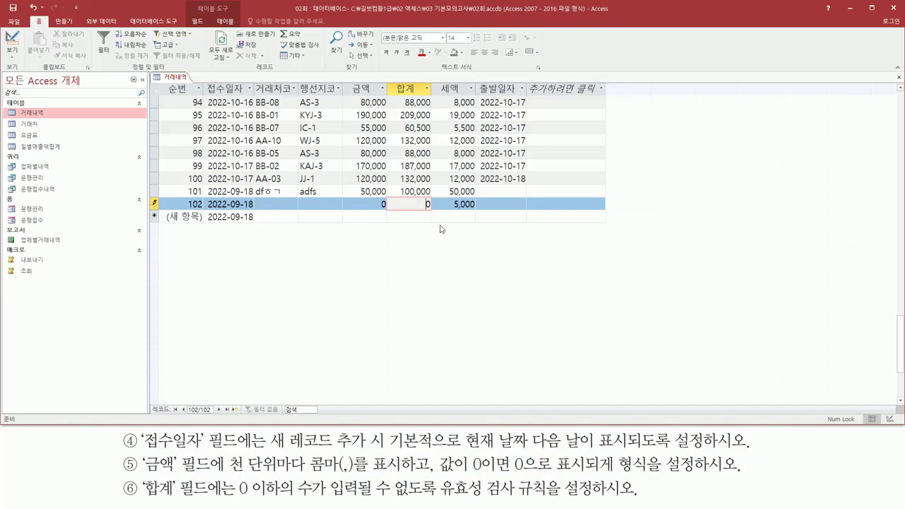
key("Tab")
key("Tab")
key("Tab")
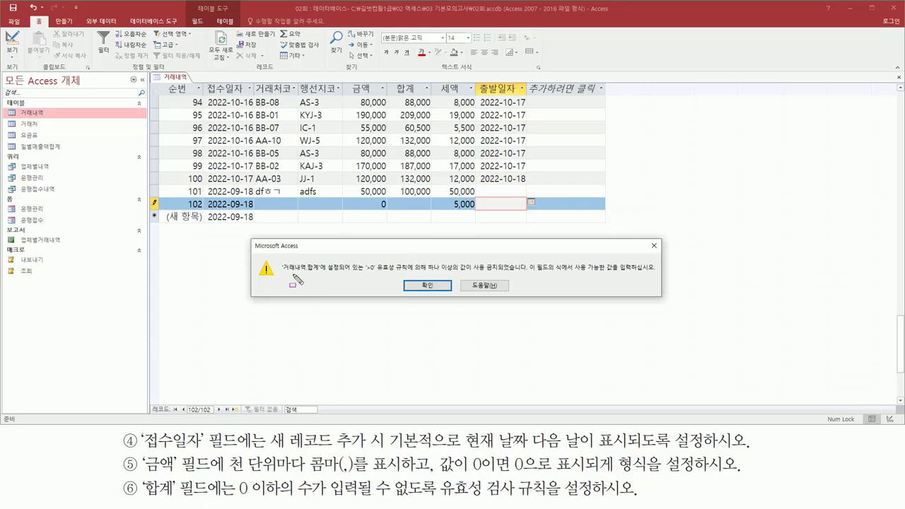
Dismiss the validation warning, set 합계 to 5000 in record 102 and save the record.
left_click_drag(283, 273, 657, 278)
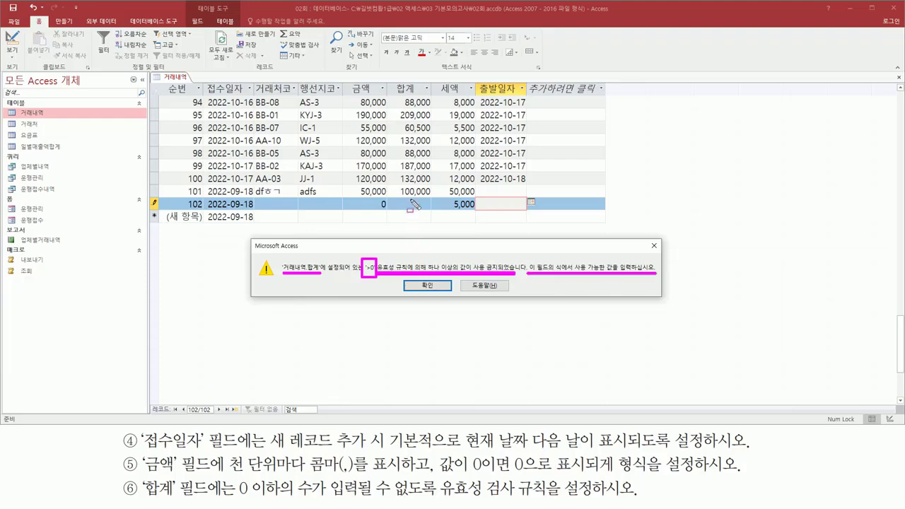
left_click_drag(416, 198, 431, 214)
left_click_drag(232, 496, 440, 498)
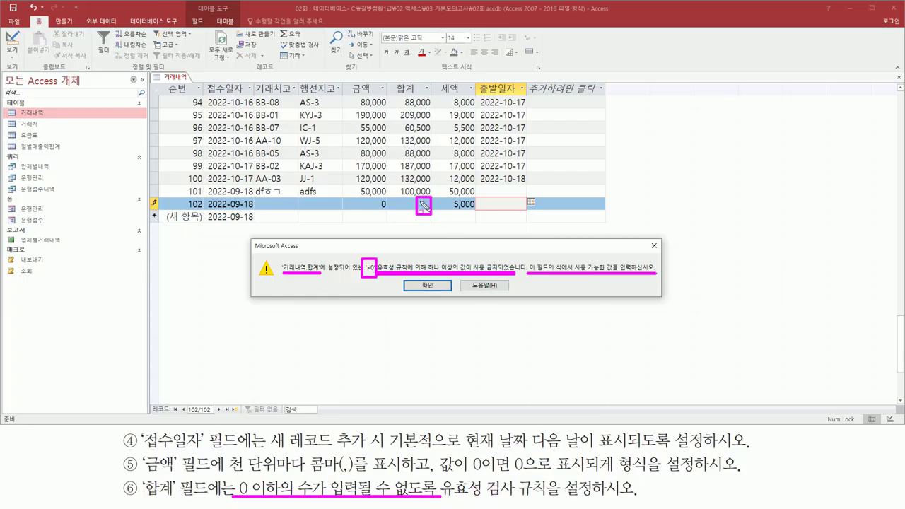
key("Escape")
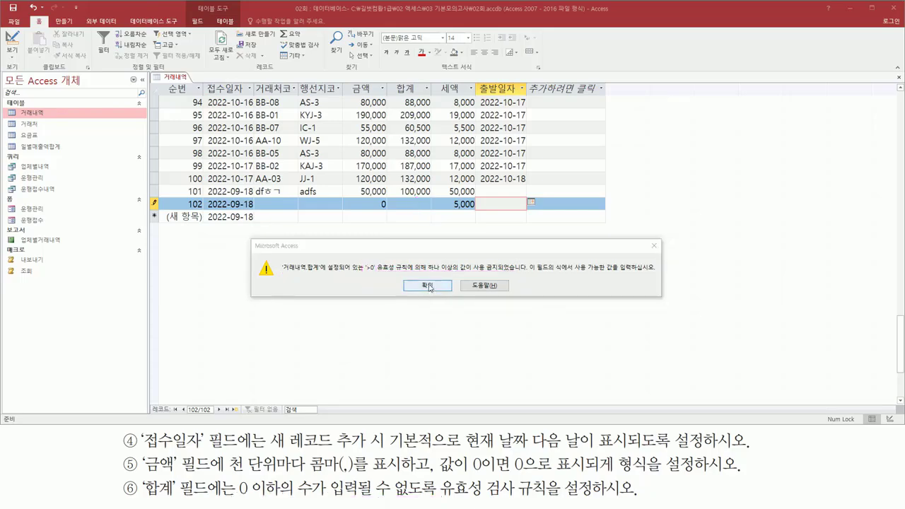
left_click(428, 286)
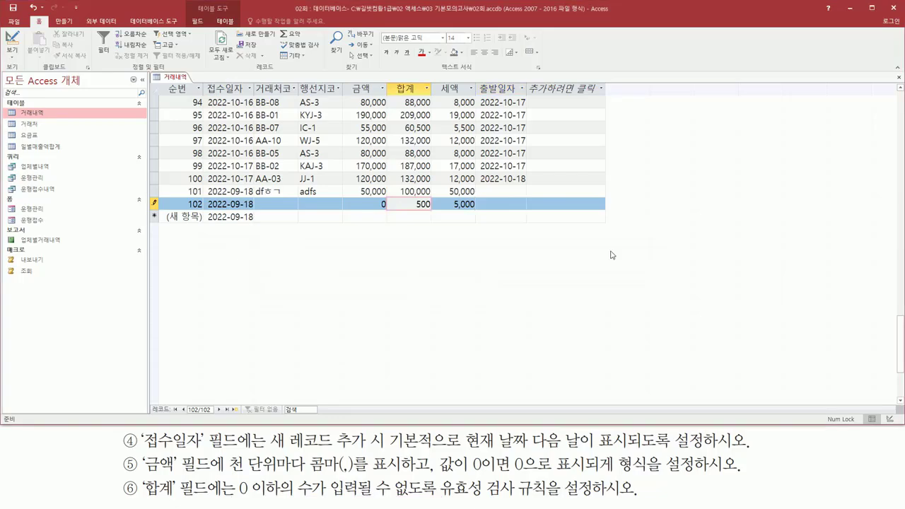
key("Tab")
key("Tab")
key("Tab")
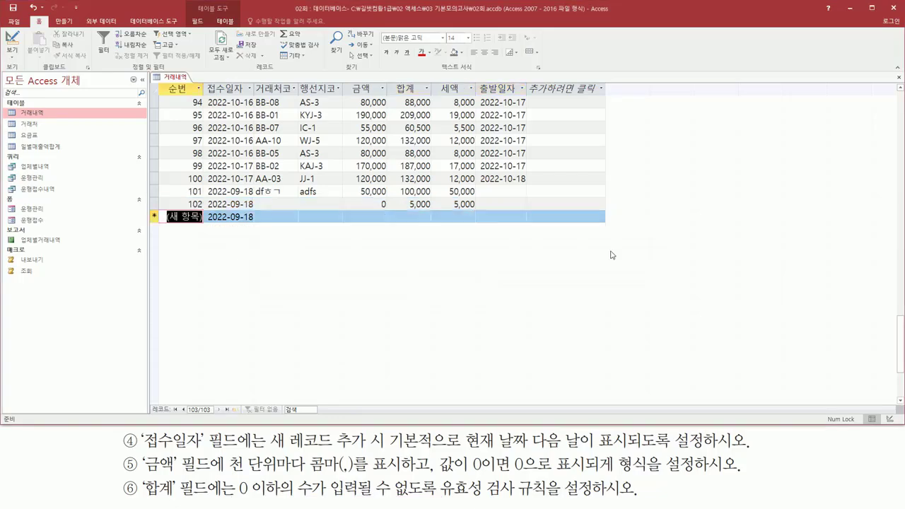
key("ctrl+2")
left_click_drag(377, 197, 391, 214)
left_click_drag(351, 73, 382, 101)
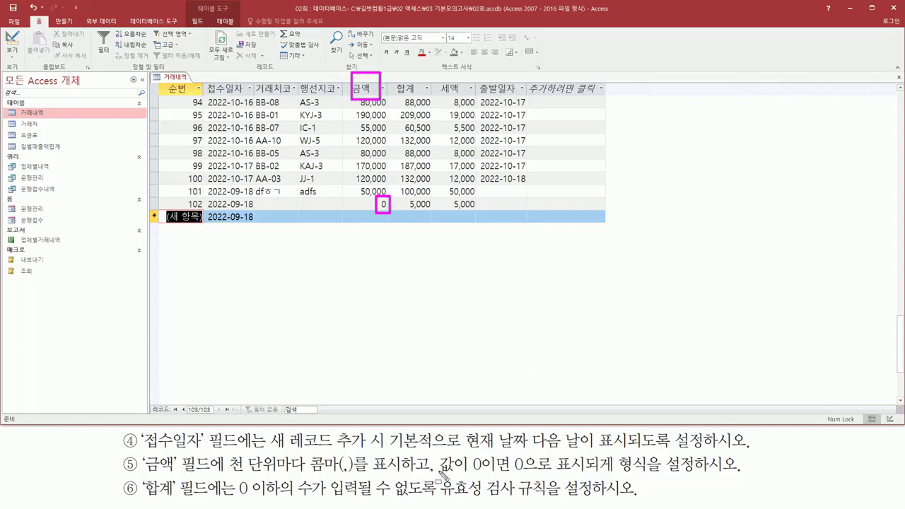
left_click_drag(438, 478, 600, 479)
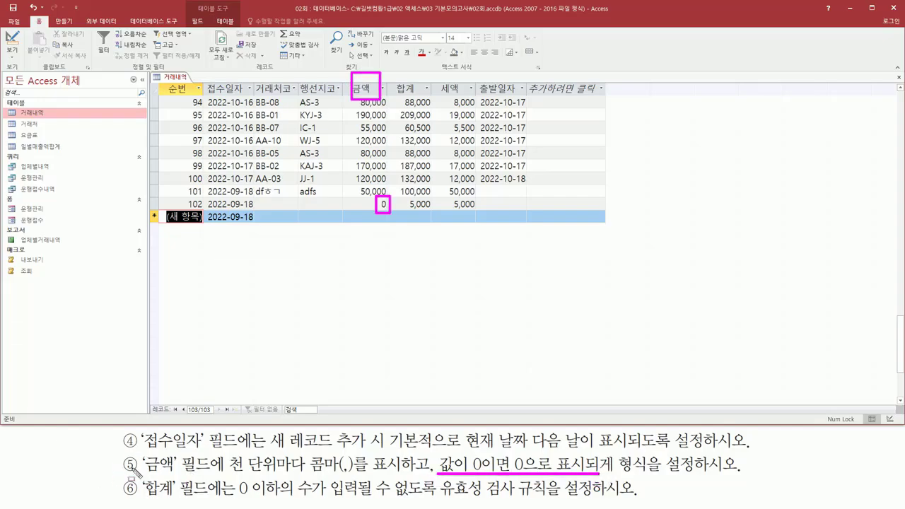
key("Escape")
Delete the two test records 101 and 102 from the 거래내역 table, confirming the permanent deletion.
left_click(296, 208)
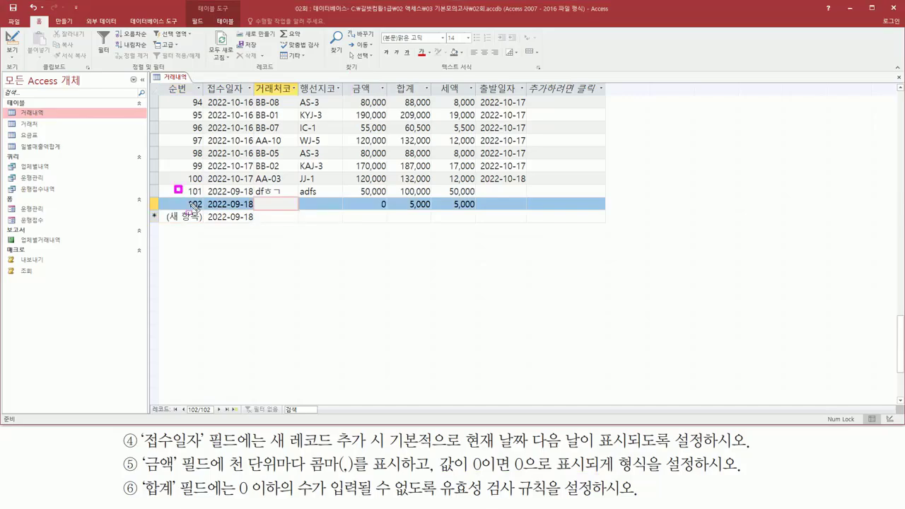
left_click_drag(176, 186, 248, 208)
key("Escape")
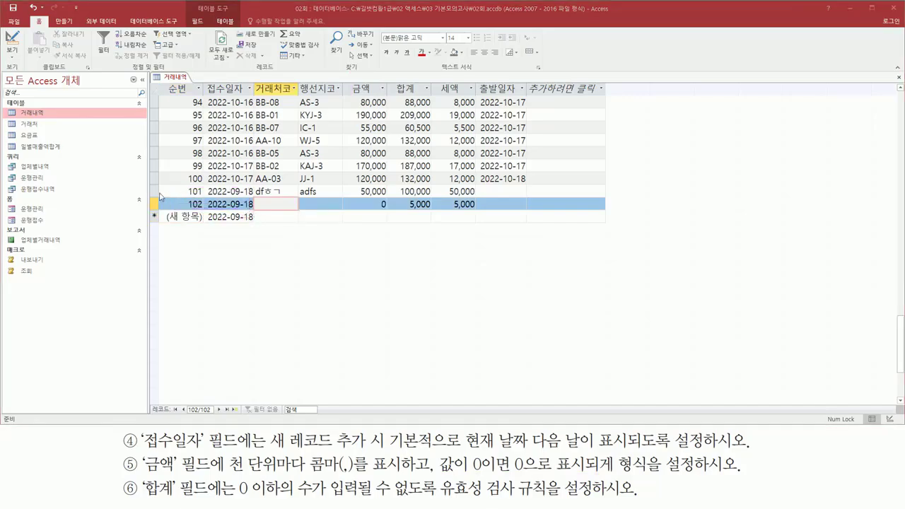
left_click(189, 192)
mouse_move(157, 191)
left_mouse_down()
mouse_move(148, 212)
mouse_move(159, 186)
mouse_move(153, 203)
left_mouse_up()
key("Escape")
left_click(157, 191)
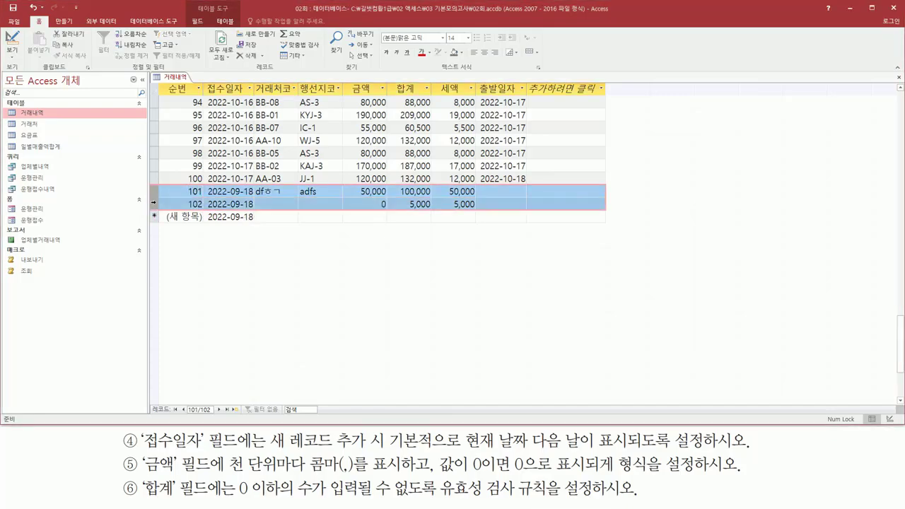
right_click(185, 191)
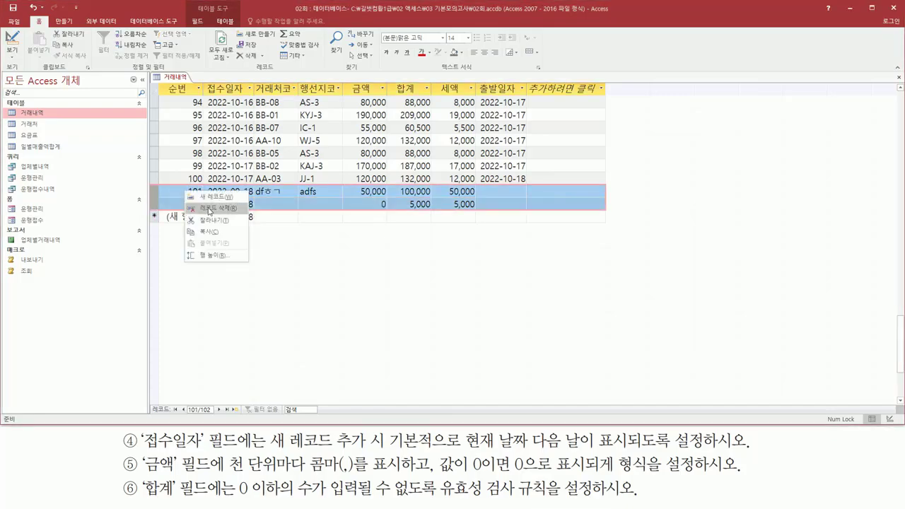
left_click(209, 209)
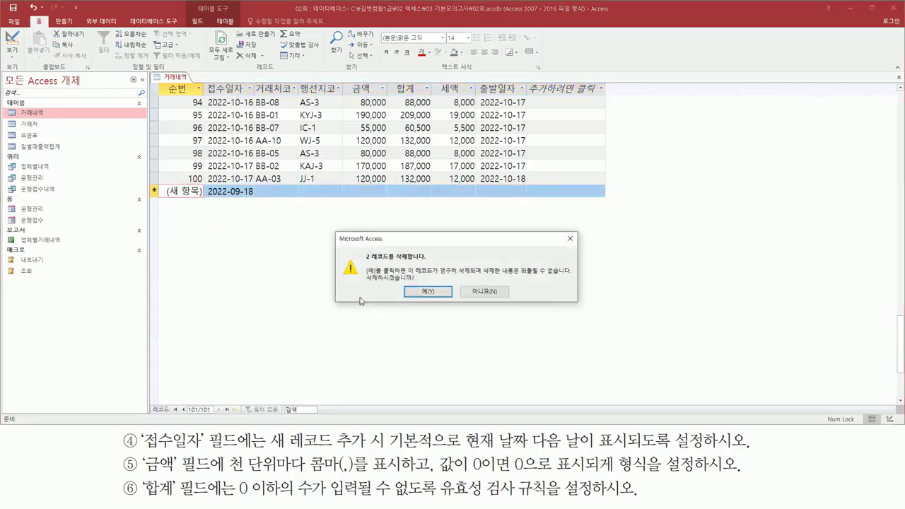
key("ctrl+shift+d")
left_click_drag(361, 248, 433, 266)
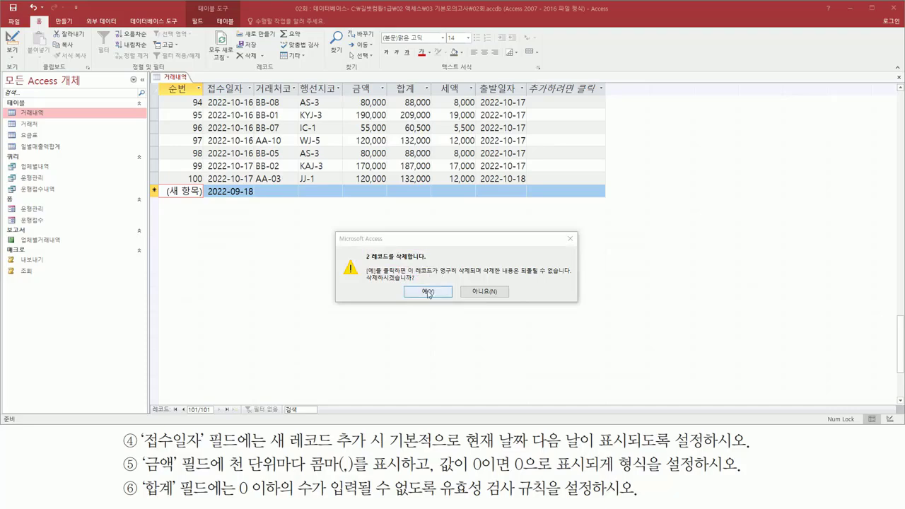
left_click(428, 291)
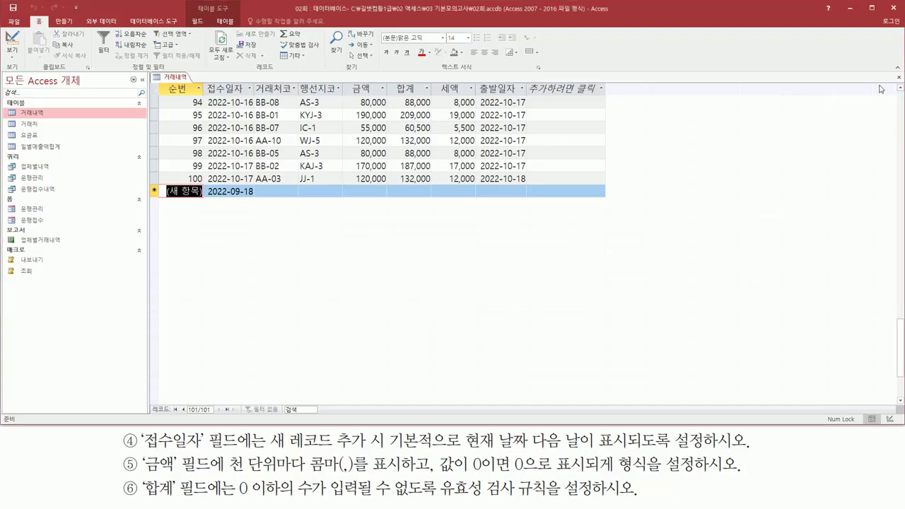
Close the 거래내역 table and save its layout changes.
right_click(171, 78)
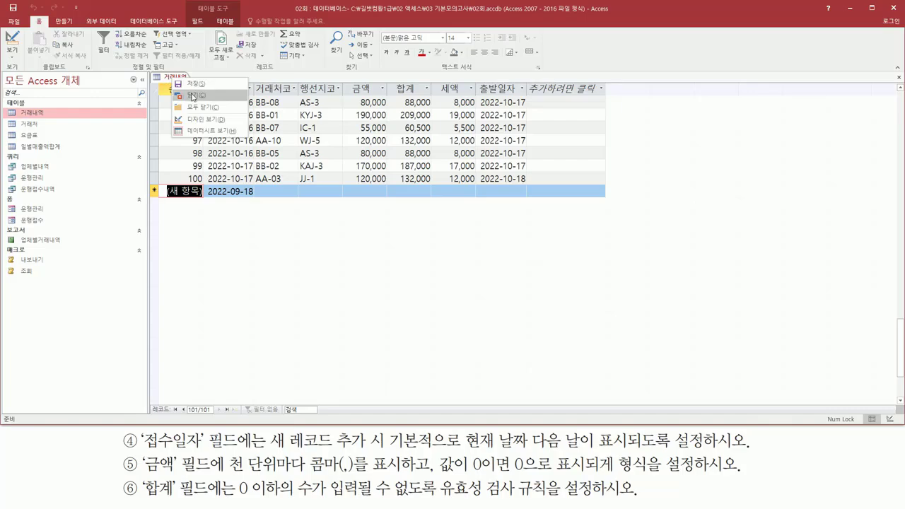
left_click(192, 97)
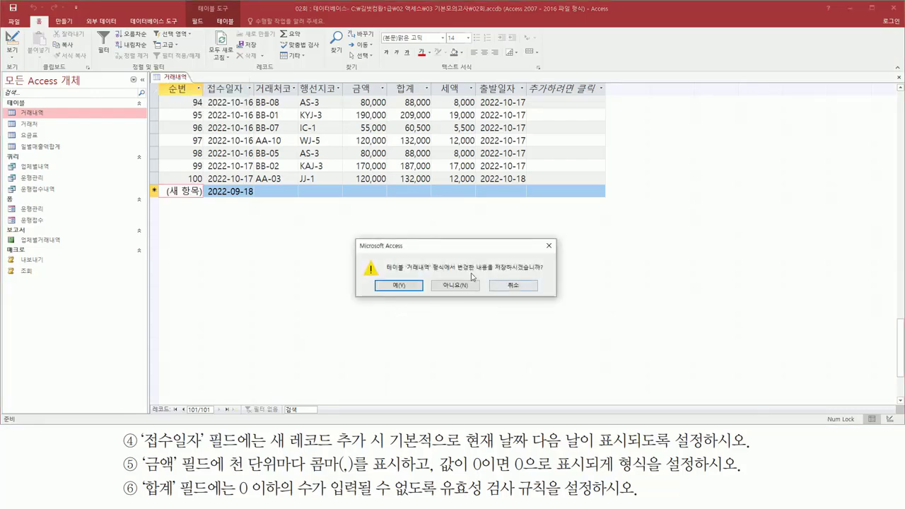
left_click(418, 287)
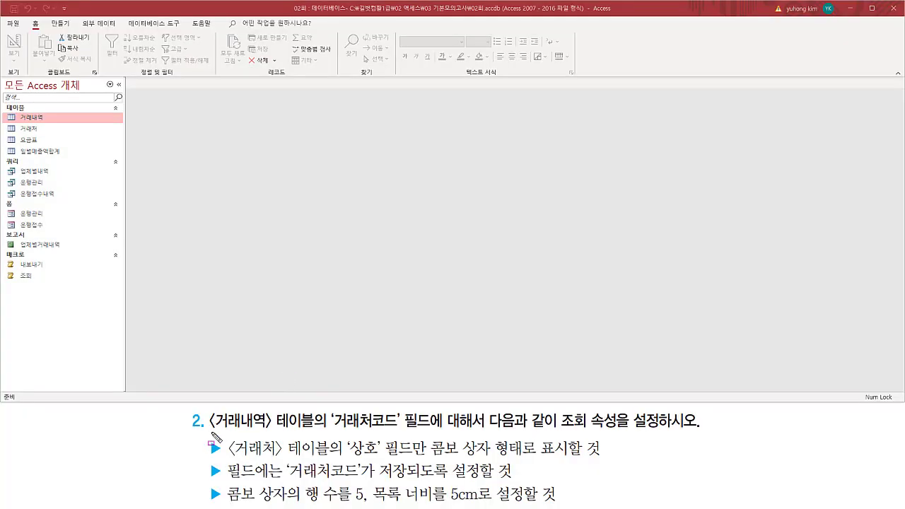
mouse_move(211, 439)
left_mouse_down()
mouse_move(320, 438)
mouse_move(319, 418)
left_mouse_up()
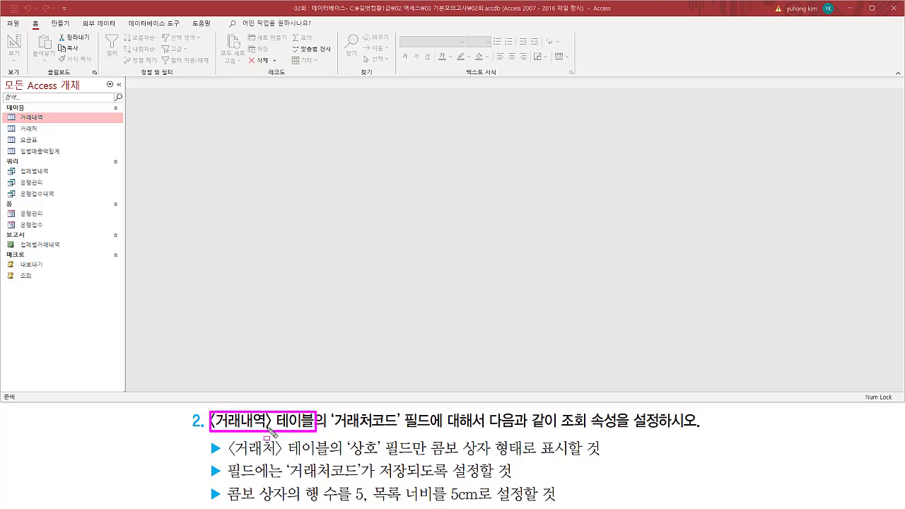
mouse_move(21, 116)
left_mouse_down()
mouse_move(14, 124)
mouse_move(52, 127)
left_mouse_up()
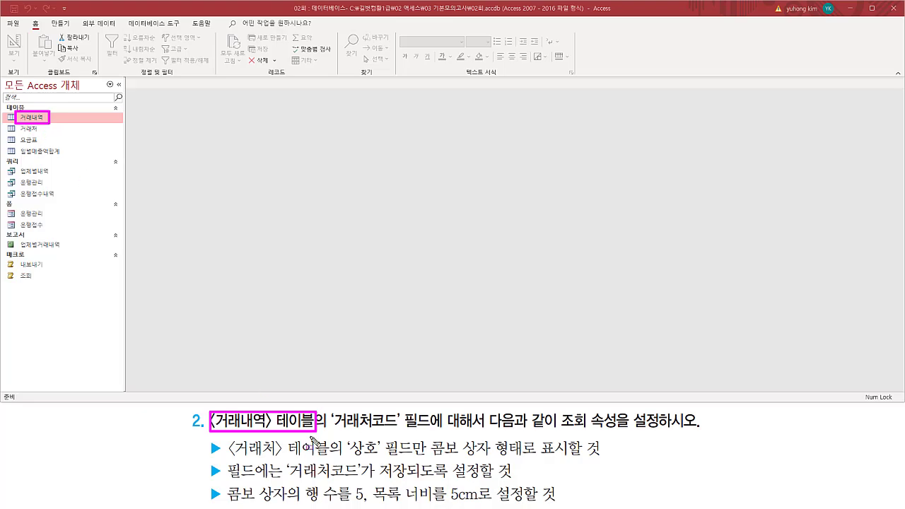
left_click_drag(330, 432, 432, 433)
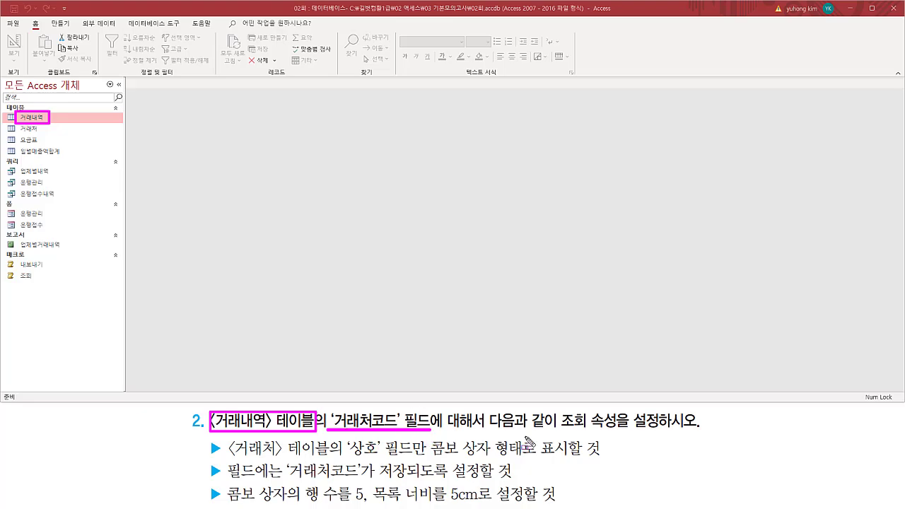
left_click_drag(556, 429, 621, 431)
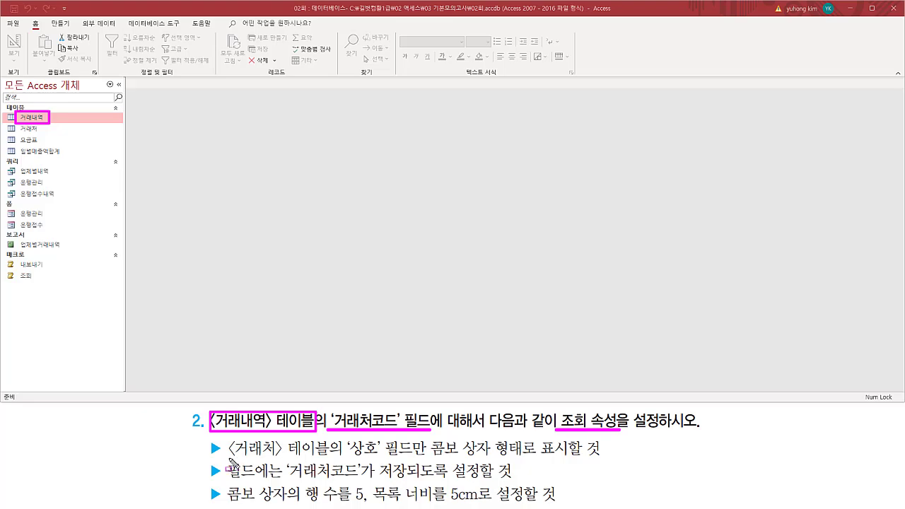
left_click_drag(229, 458, 384, 458)
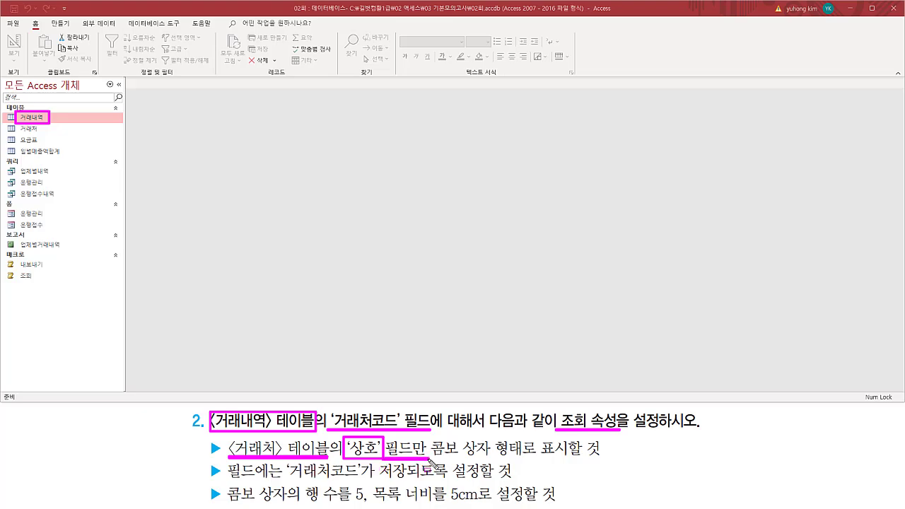
mouse_move(427, 448)
left_mouse_down()
mouse_move(503, 465)
mouse_move(571, 459)
left_mouse_up()
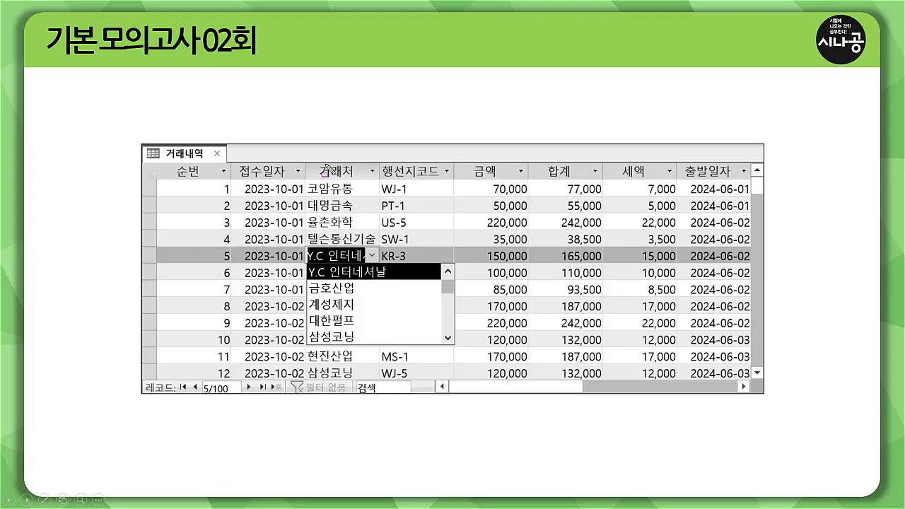
mouse_move(308, 178)
left_mouse_down()
mouse_move(380, 179)
mouse_move(382, 165)
left_mouse_up()
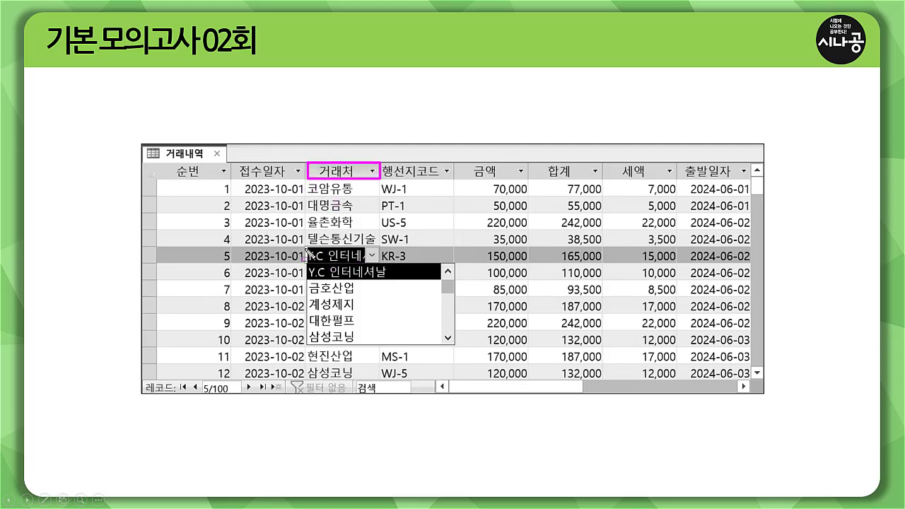
mouse_move(306, 248)
left_mouse_down()
mouse_move(317, 264)
mouse_move(382, 267)
left_mouse_up()
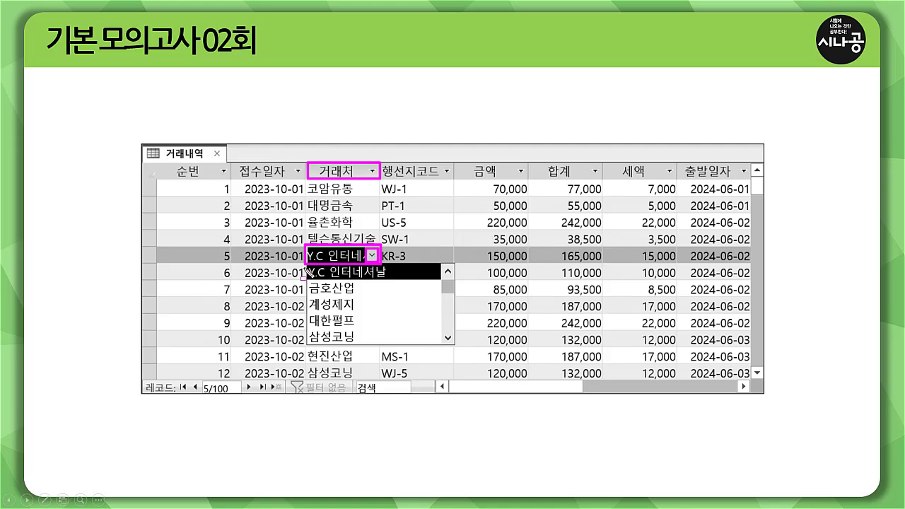
mouse_move(306, 267)
left_mouse_down()
mouse_move(315, 307)
mouse_move(440, 345)
left_mouse_up()
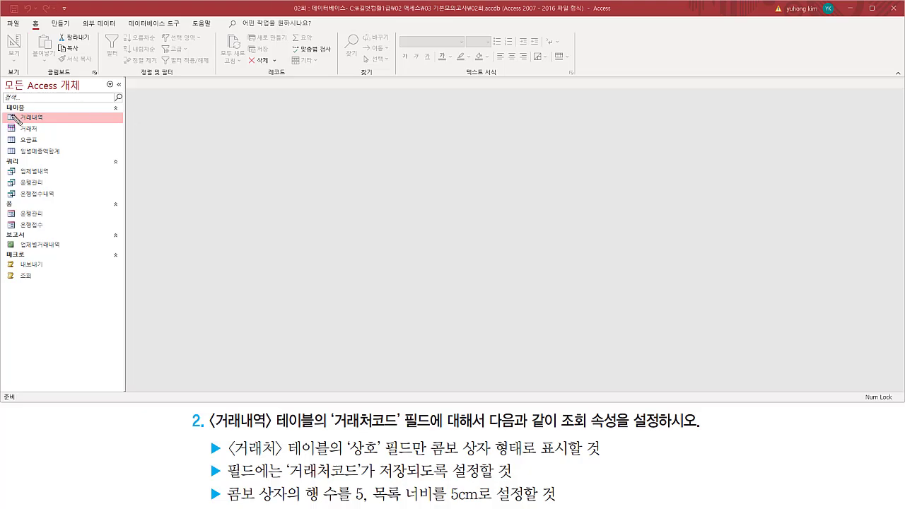
left_click_drag(14, 111, 50, 124)
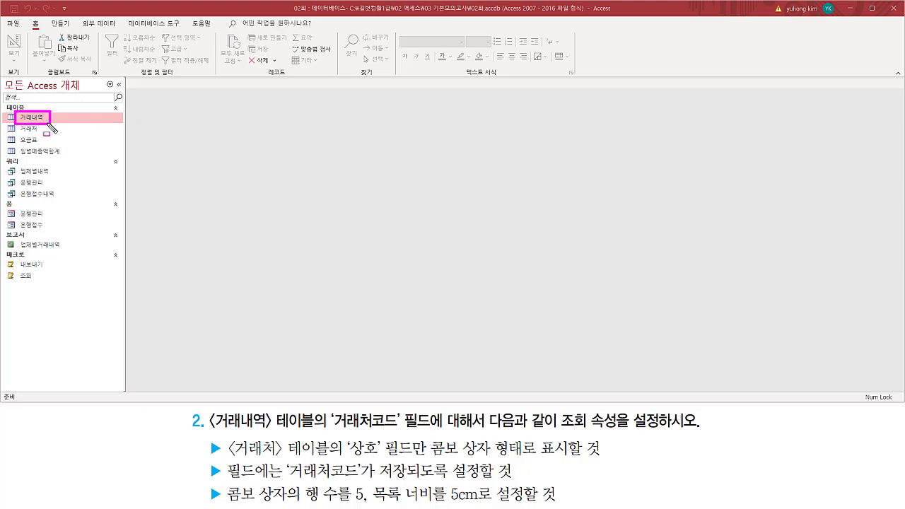
key("Escape")
Open the 거래내역 table in Datasheet view and check how the 거래처 column's values are stored.
right_click(45, 121)
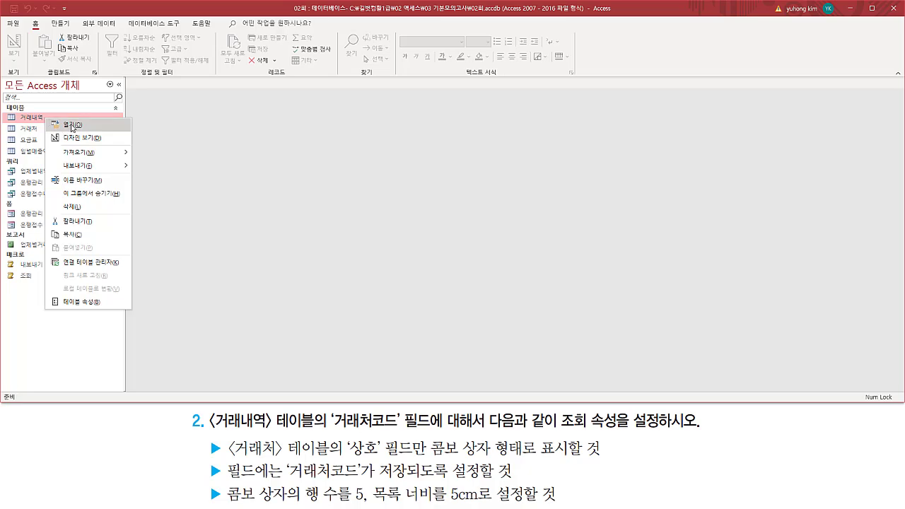
left_click(72, 126)
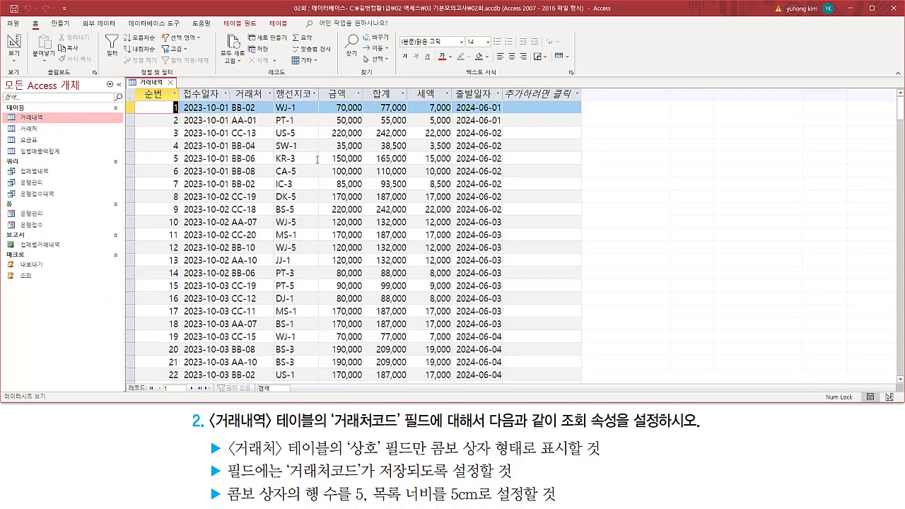
left_click(266, 106)
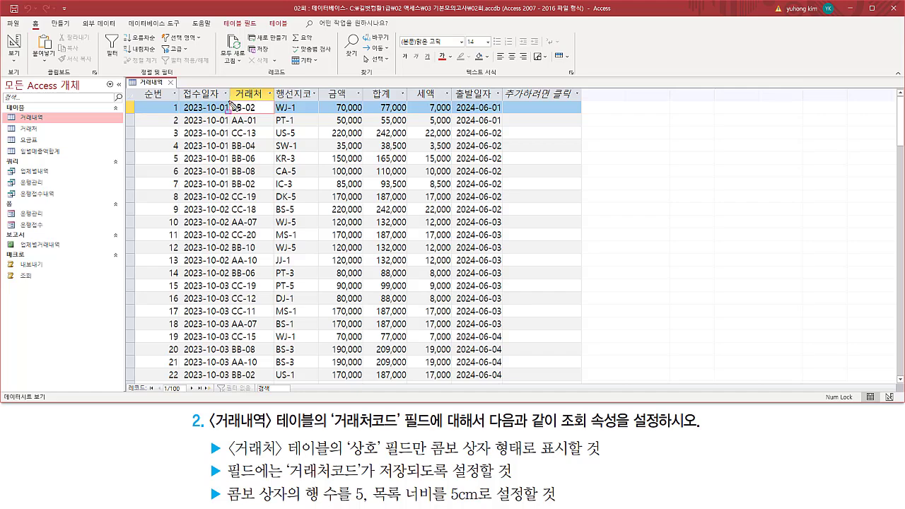
mouse_move(229, 101)
left_mouse_down()
mouse_move(275, 115)
mouse_move(258, 114)
left_mouse_up()
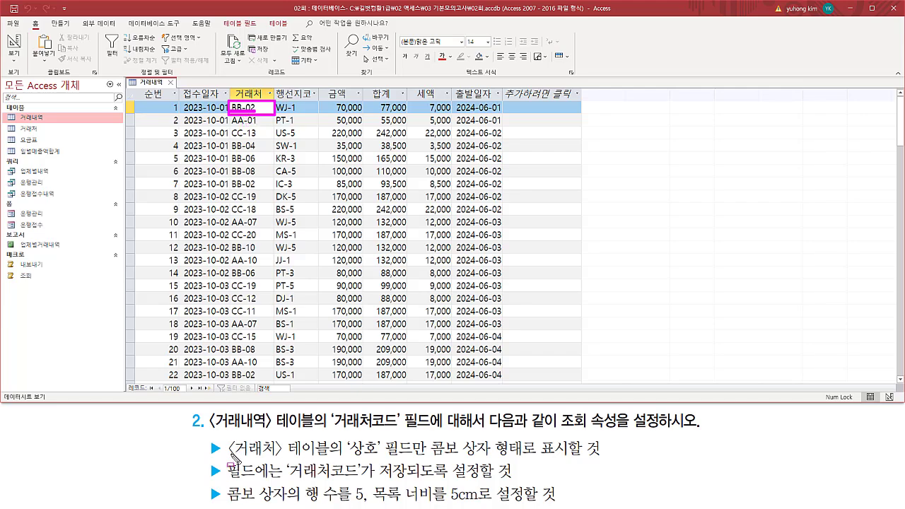
mouse_move(228, 458)
left_mouse_down()
mouse_move(312, 458)
mouse_move(330, 436)
mouse_move(422, 457)
left_mouse_up()
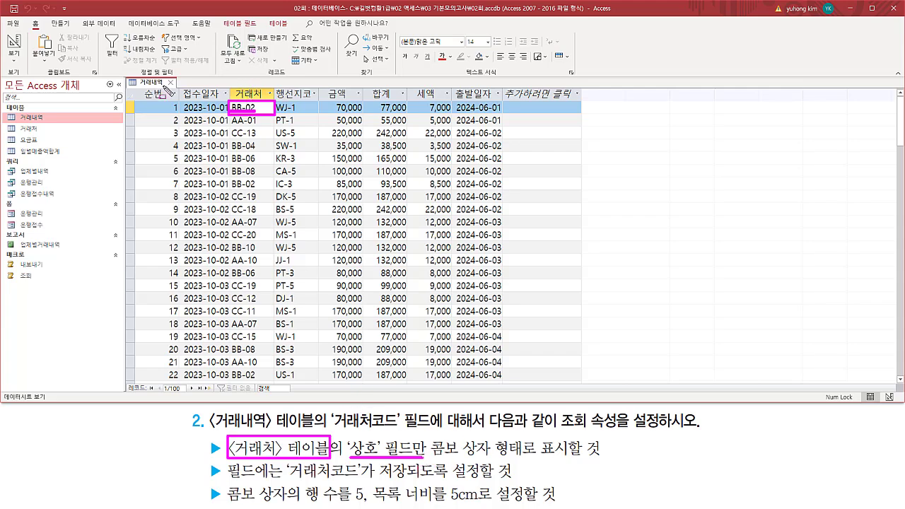
key("Escape")
Switch the 거래내역 table to Design view and select the 거래처코드 field.
right_click(151, 84)
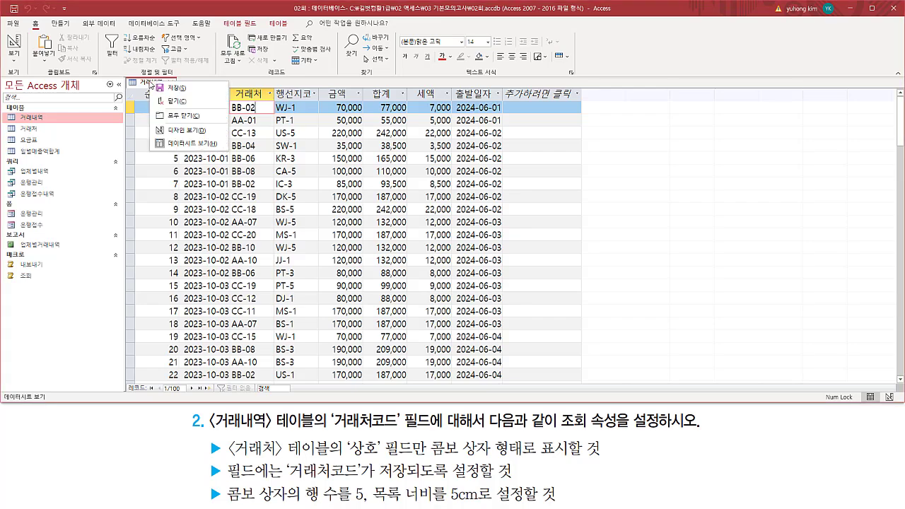
left_click(172, 132)
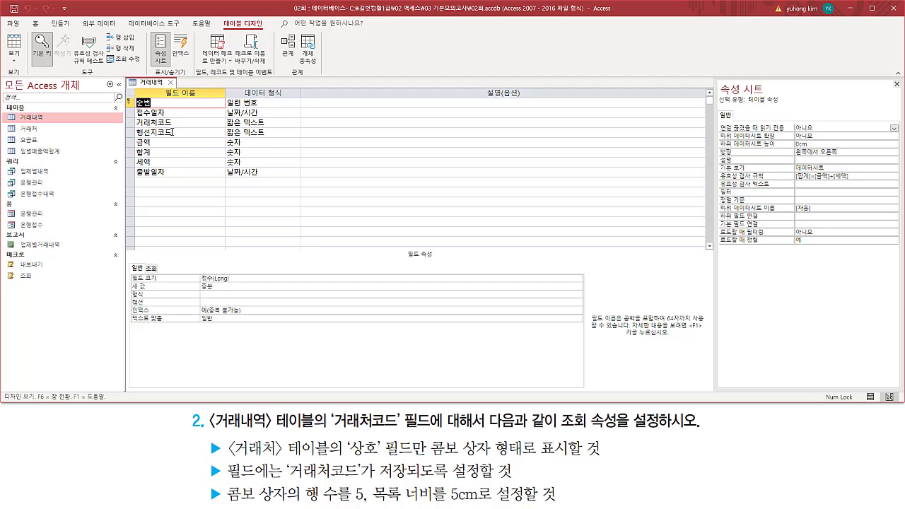
left_click(187, 123)
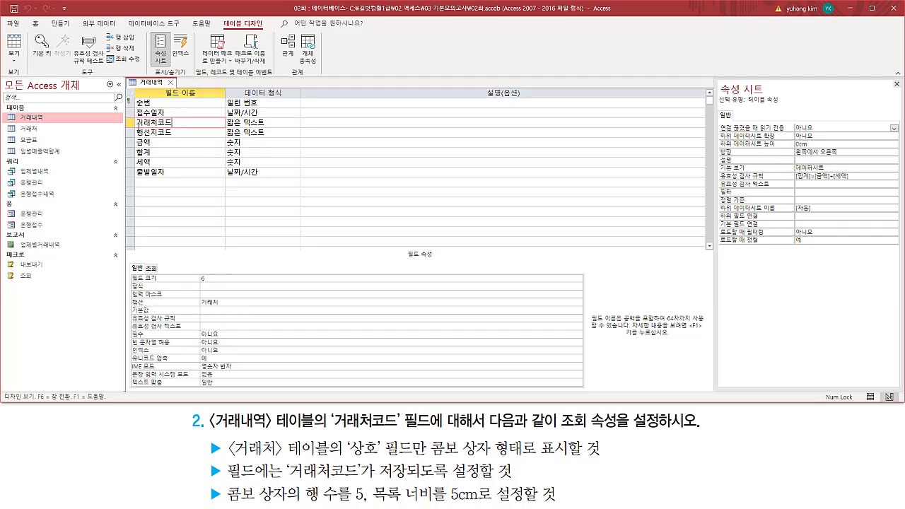
left_click_drag(135, 117, 189, 128)
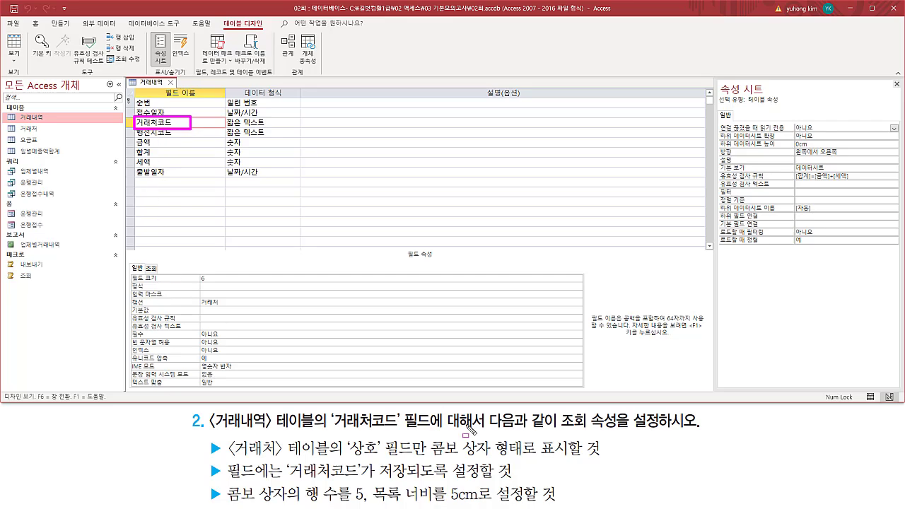
left_click_drag(556, 429, 618, 428)
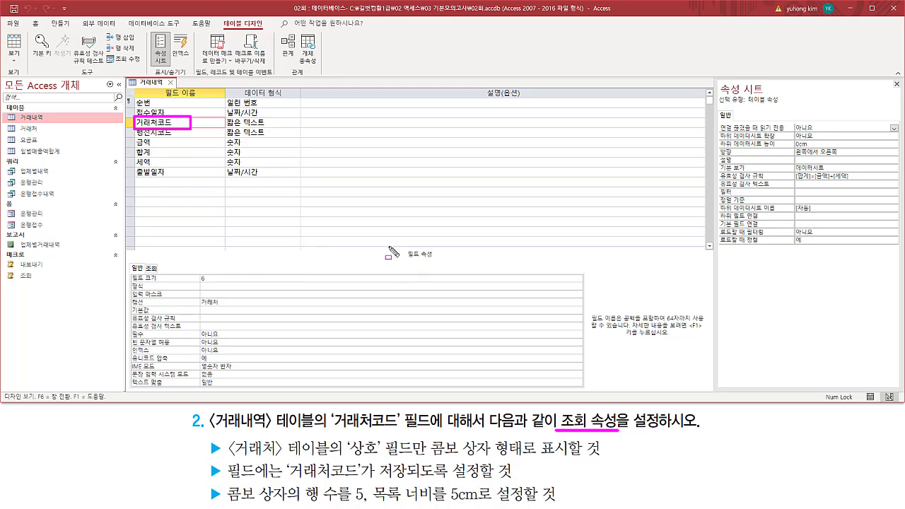
left_click_drag(401, 248, 442, 262)
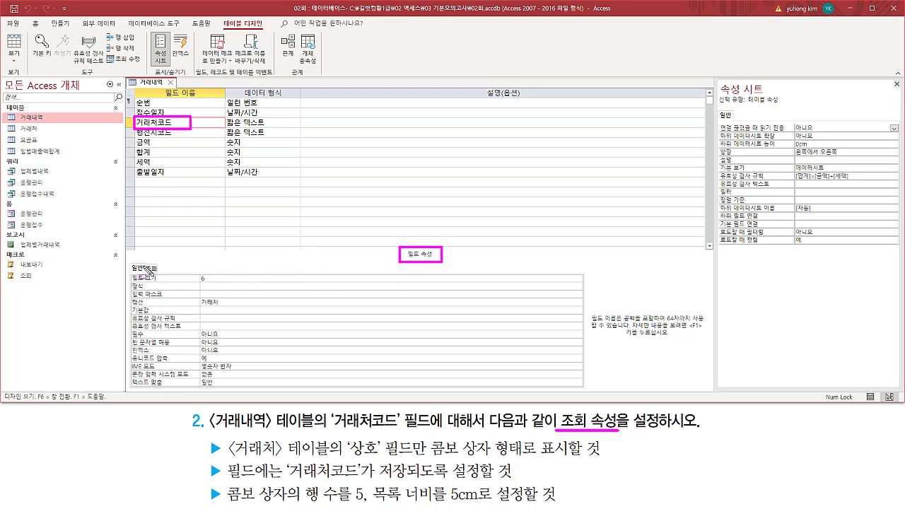
left_click_drag(142, 265, 163, 273)
key("Escape")
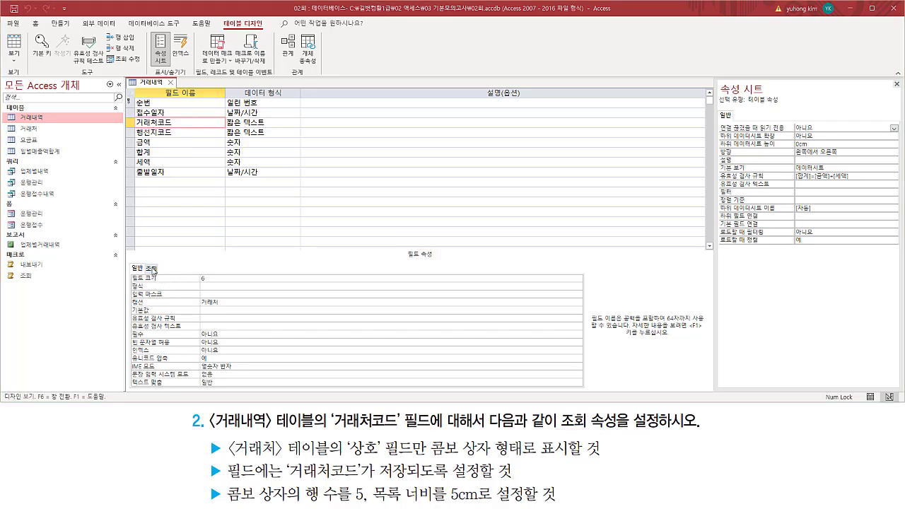
Set the display control in the 거래처코드 field's lookup properties to 콤보 상자 (combo box).
left_click(152, 269)
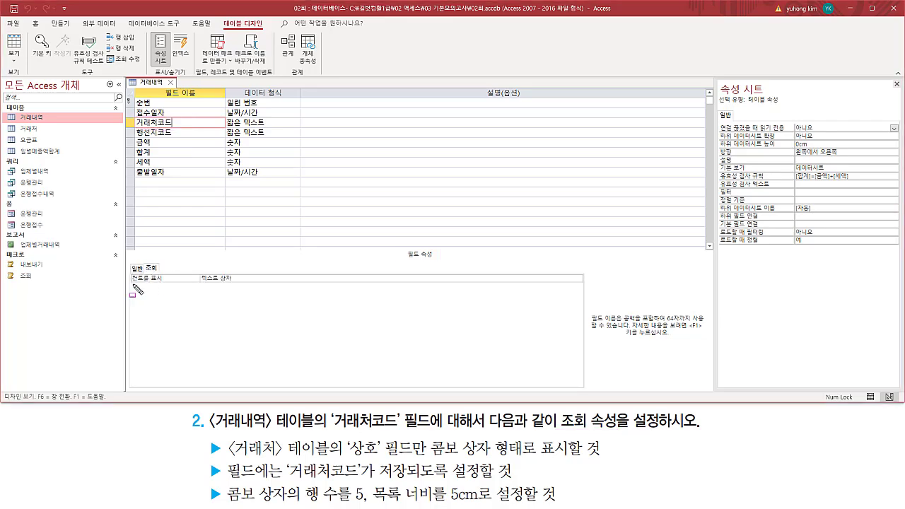
left_click_drag(129, 285, 240, 285)
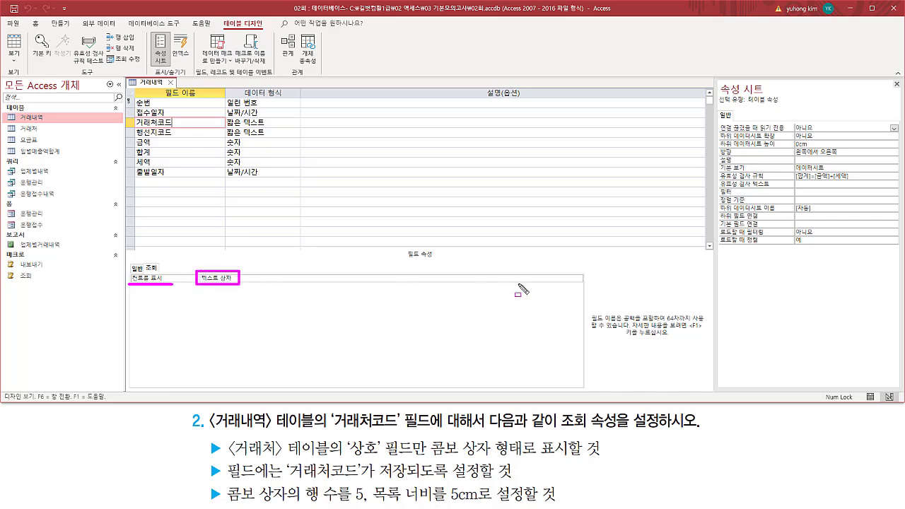
key("Escape")
left_click(579, 278)
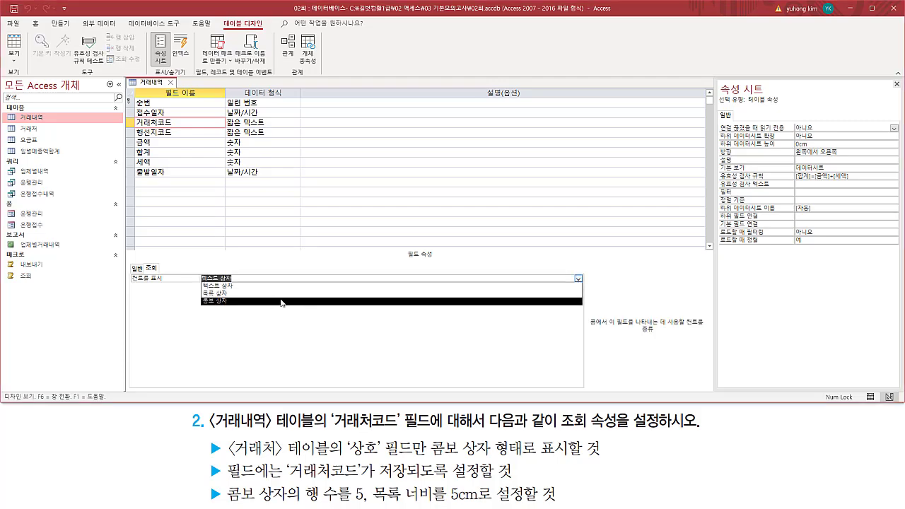
left_click(244, 302)
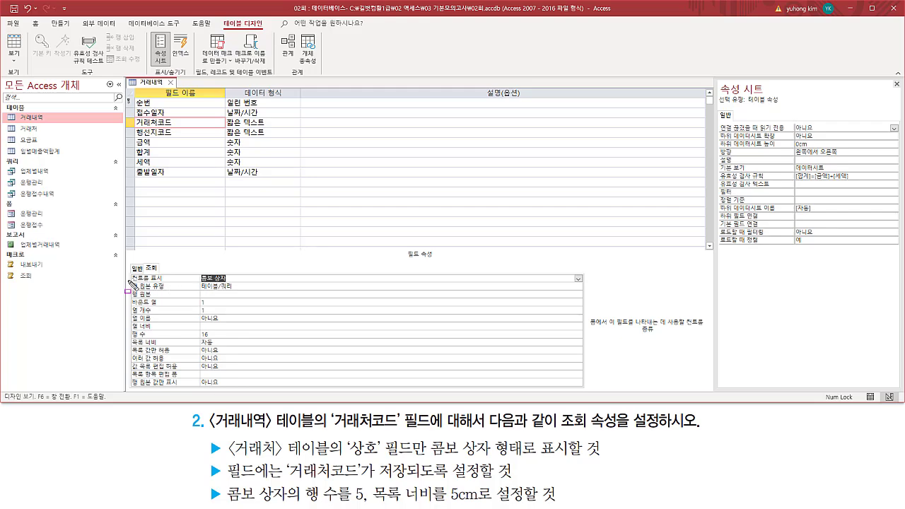
mouse_move(129, 283)
left_mouse_down()
mouse_move(263, 291)
mouse_move(245, 277)
left_mouse_up()
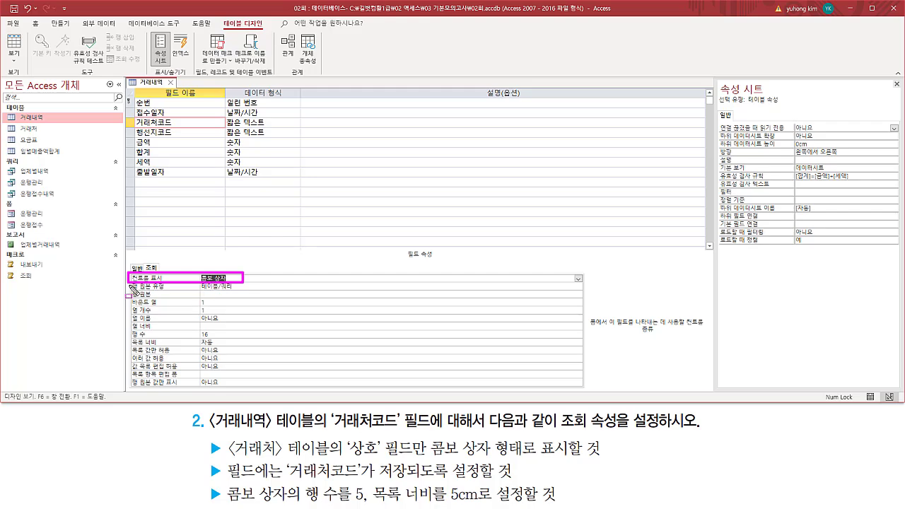
mouse_move(129, 285)
left_mouse_down()
mouse_move(162, 378)
mouse_move(240, 398)
mouse_move(239, 389)
left_mouse_up()
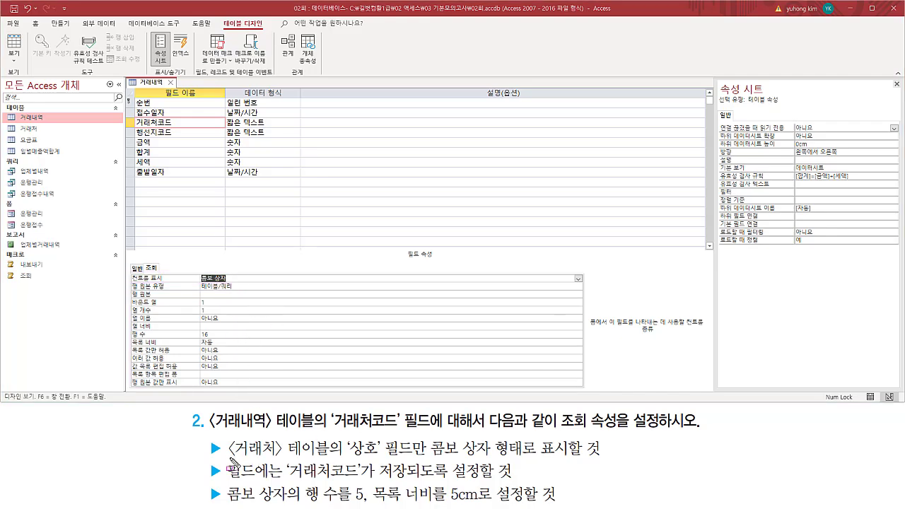
mouse_move(230, 457)
left_mouse_down()
mouse_move(332, 460)
mouse_move(331, 439)
mouse_move(430, 459)
left_mouse_up()
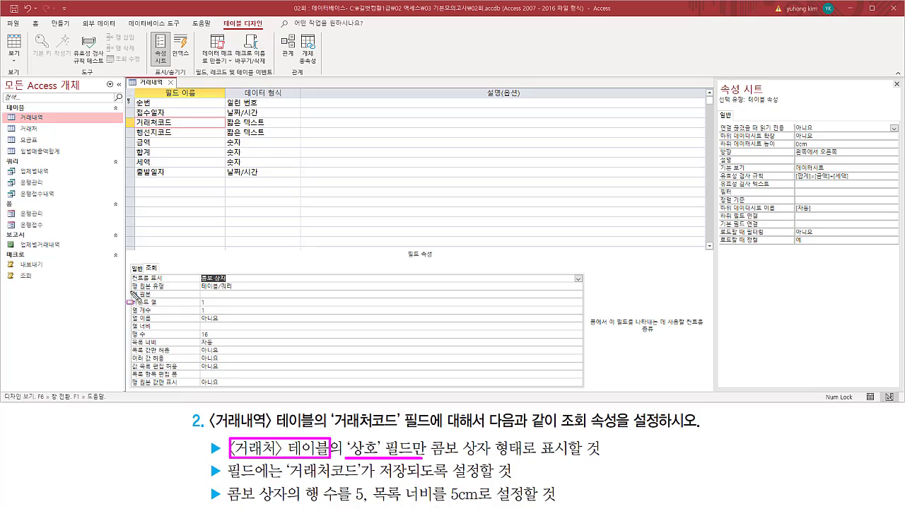
mouse_move(130, 297)
left_mouse_down()
mouse_move(233, 302)
mouse_move(244, 284)
left_mouse_up()
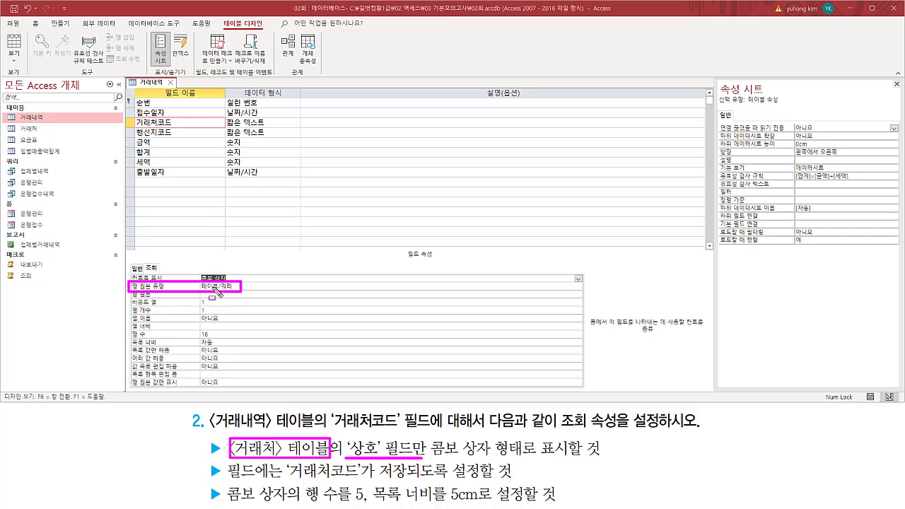
key("Escape")
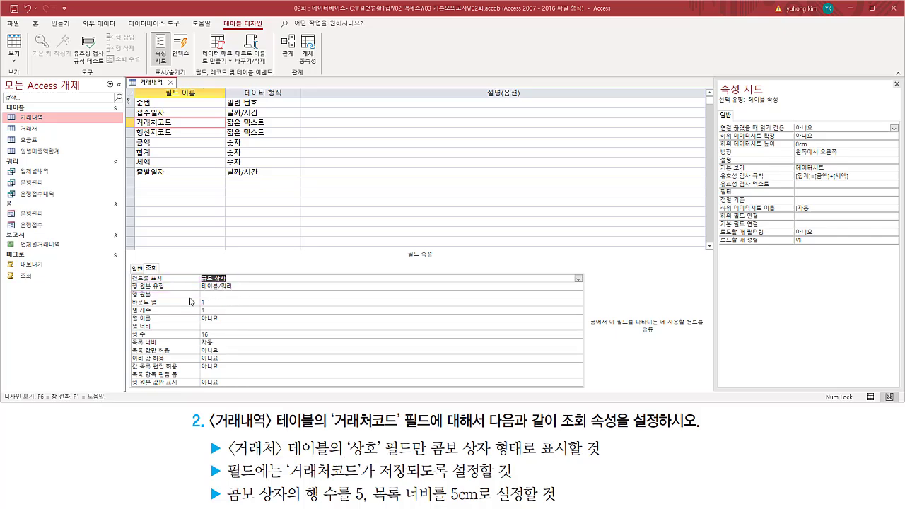
Open the query builder for the 행 원본 (row source) property of the 거래처코드 field.
mouse_move(131, 300)
left_mouse_down()
mouse_move(157, 290)
mouse_move(423, 303)
left_mouse_up()
key("Escape")
left_click(400, 295)
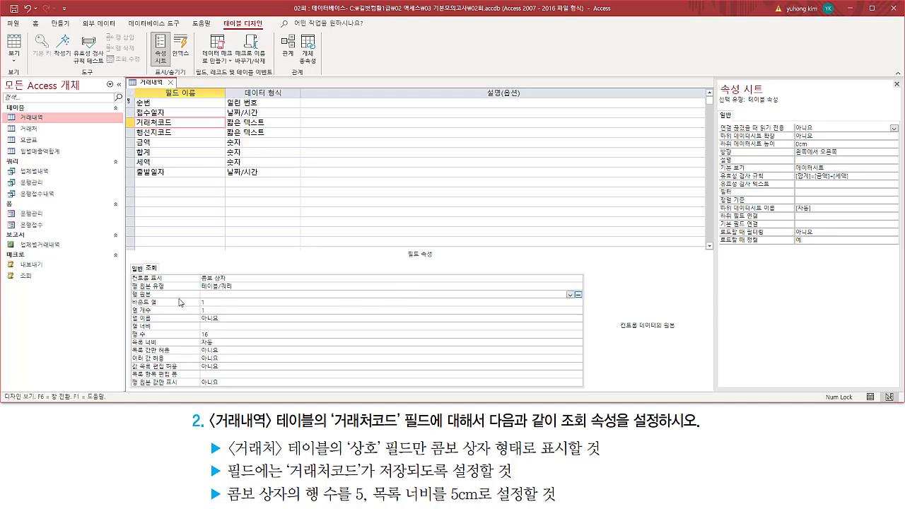
mouse_move(132, 299)
left_mouse_down()
mouse_move(566, 304)
mouse_move(583, 290)
mouse_move(584, 299)
left_mouse_up()
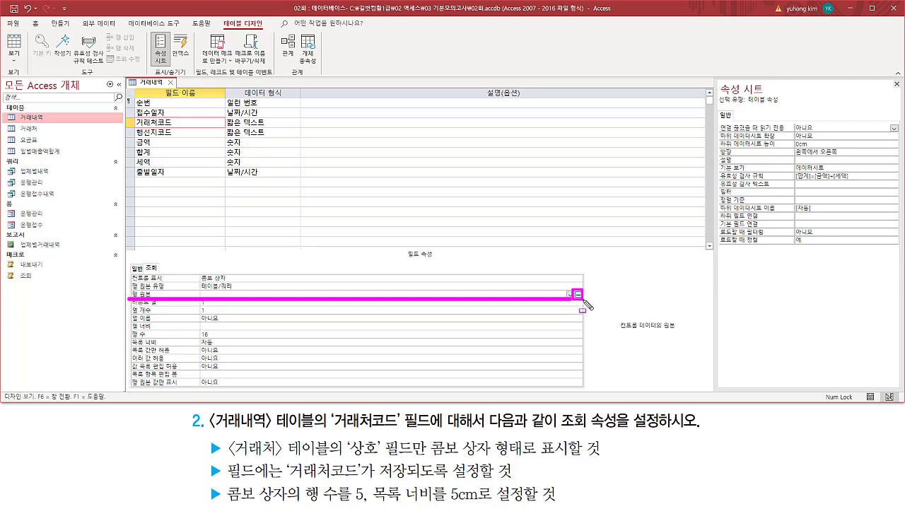
key("Escape")
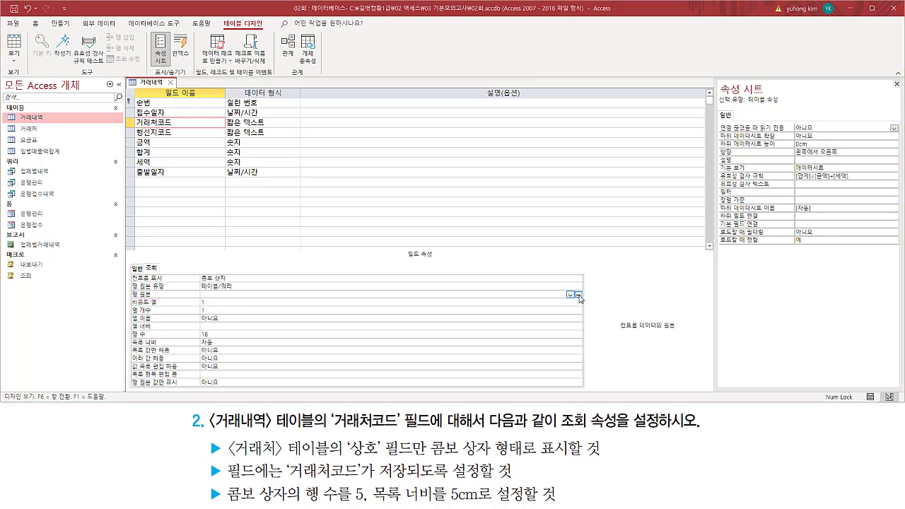
left_click(578, 295)
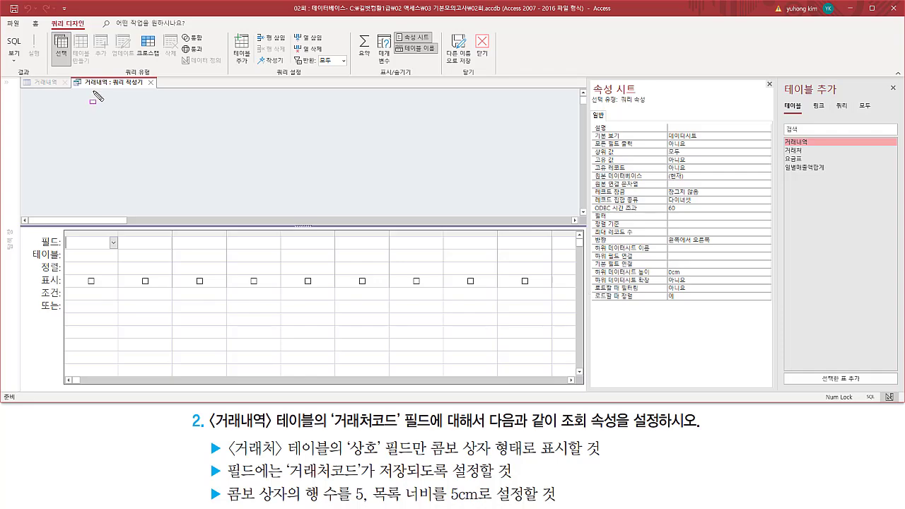
Close the property sheet in the row source query builder, keeping the list of tables open.
mouse_move(81, 90)
left_mouse_down()
mouse_move(153, 90)
mouse_move(145, 77)
mouse_move(127, 89)
mouse_move(147, 90)
left_mouse_up()
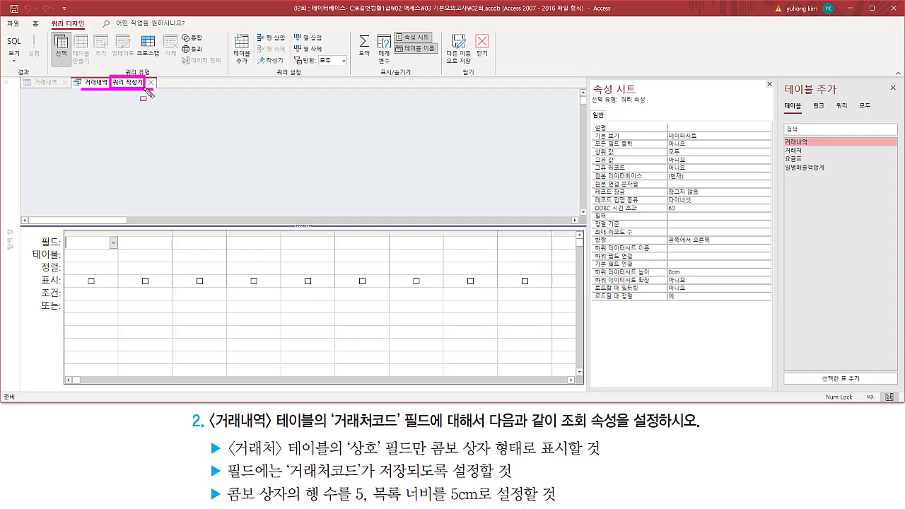
mouse_move(226, 434)
left_mouse_down()
mouse_move(231, 460)
mouse_move(331, 463)
left_mouse_up()
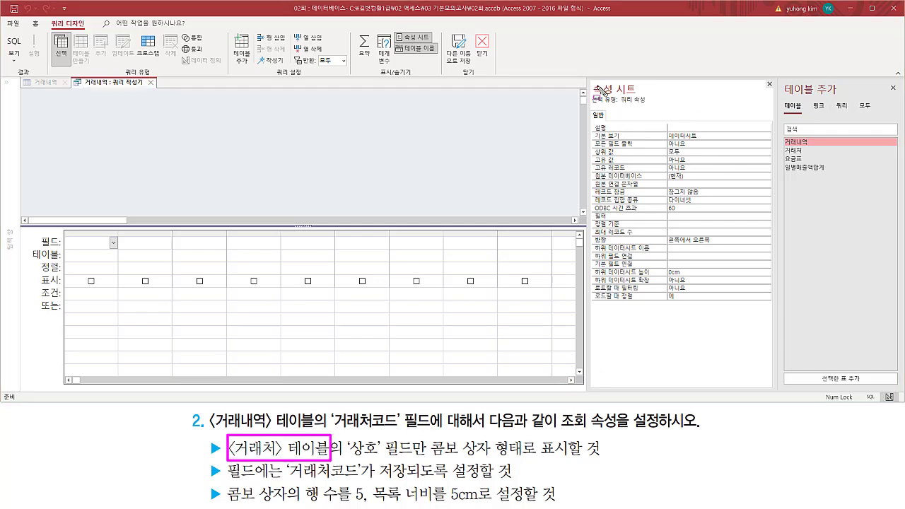
left_click_drag(598, 90, 645, 106)
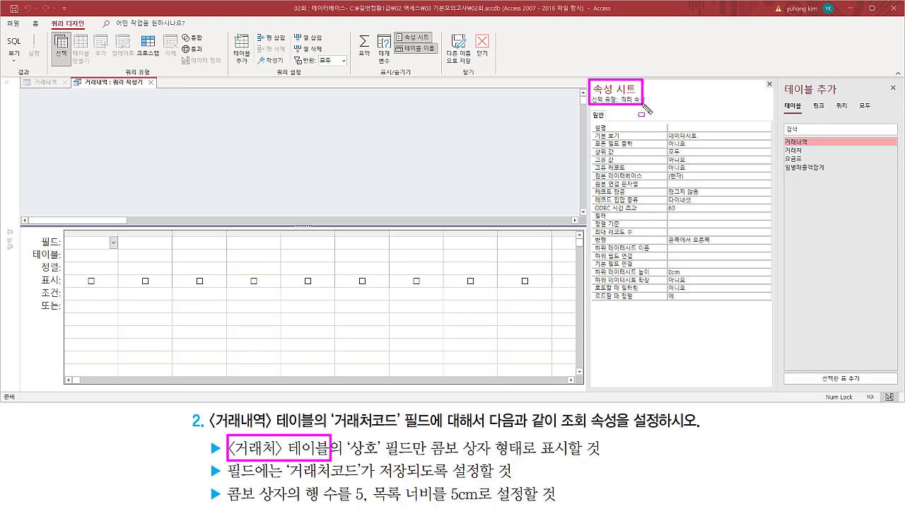
left_click_drag(769, 82, 776, 92)
key("Escape")
left_click(769, 85)
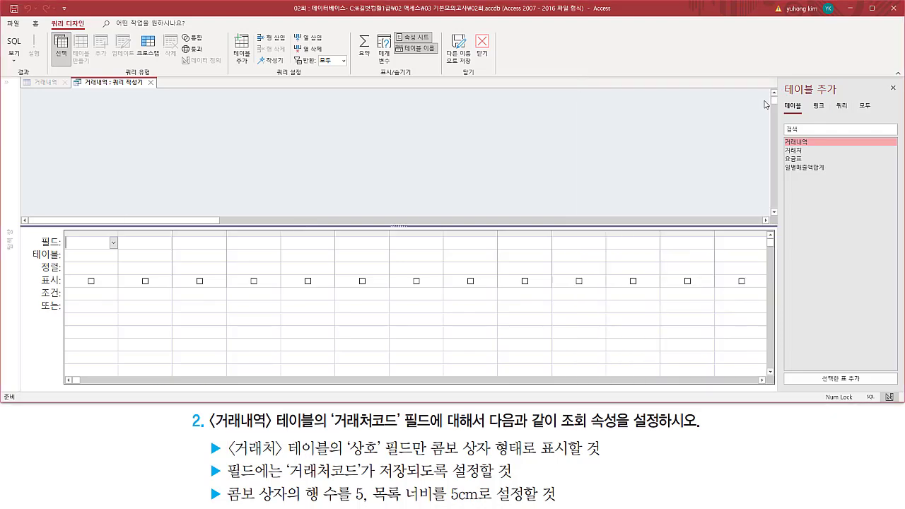
Add the 거래처 table to the row source query.
left_click(791, 152)
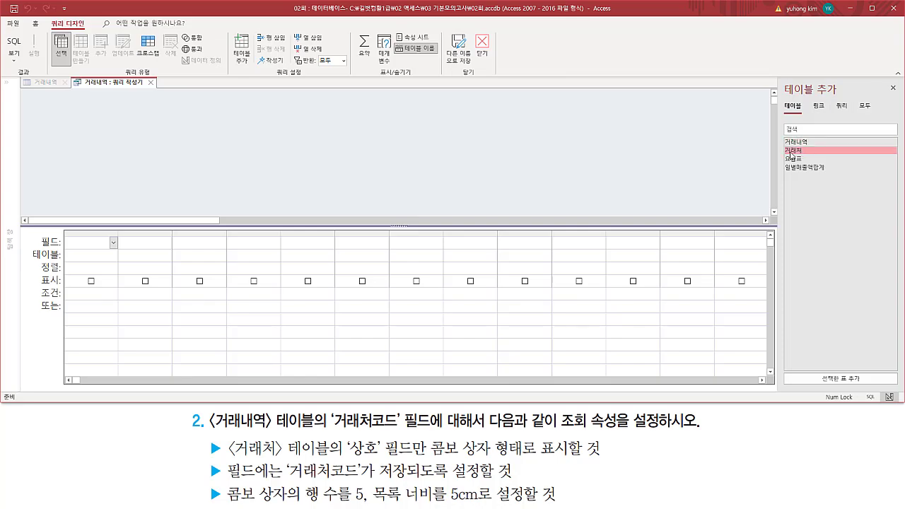
left_click_drag(781, 145, 818, 156)
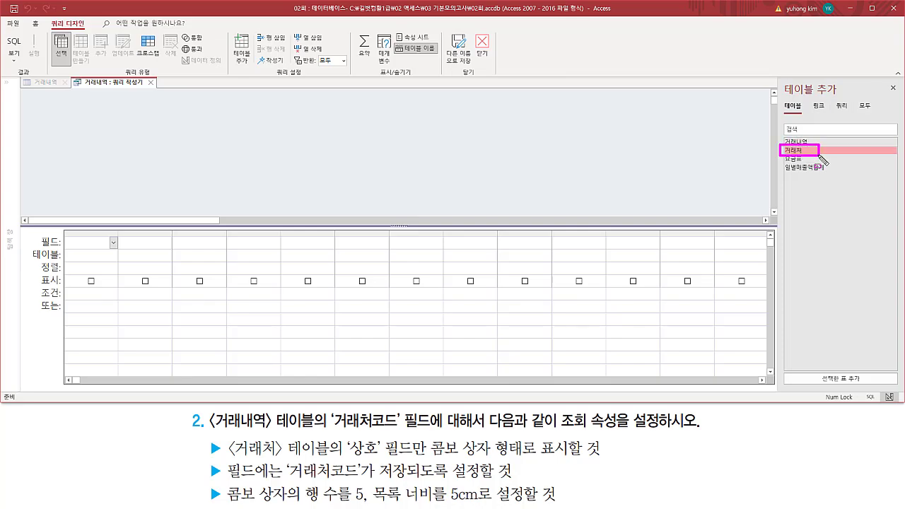
key("Escape")
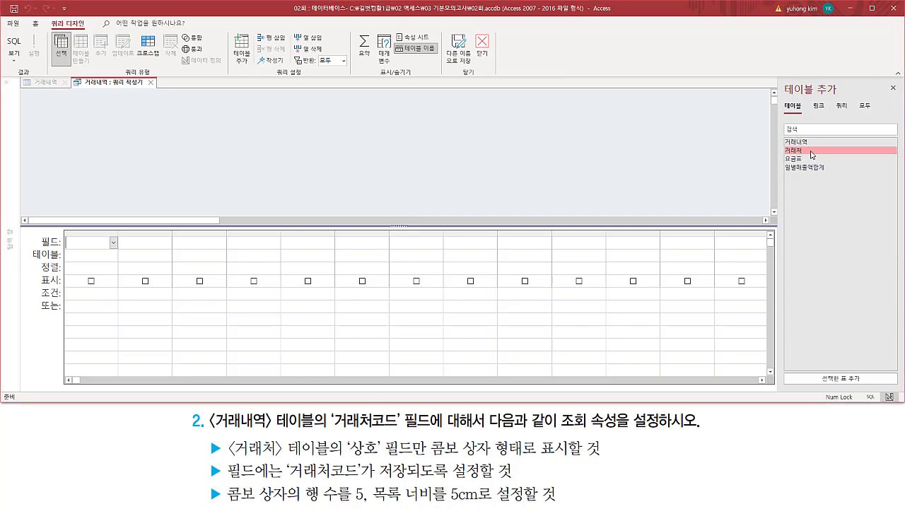
double_click(806, 154)
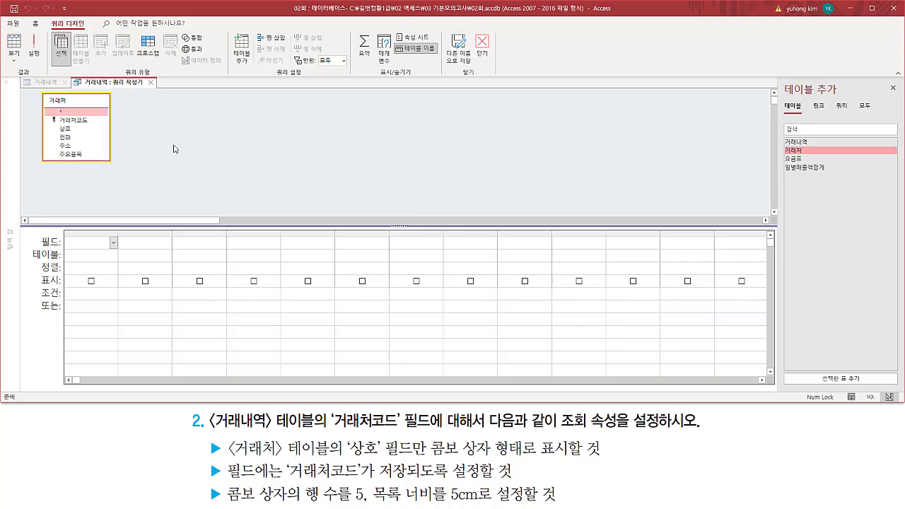
left_click_drag(37, 90, 116, 167)
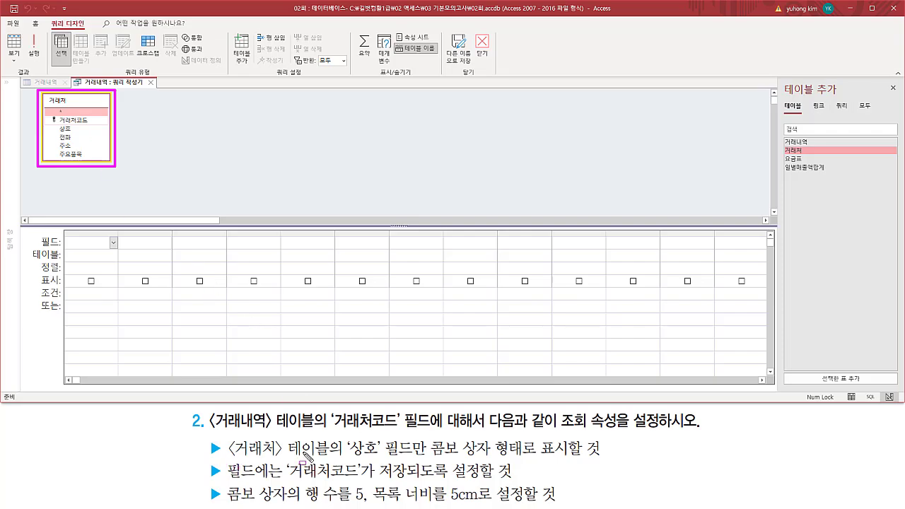
left_click_drag(345, 460, 433, 461)
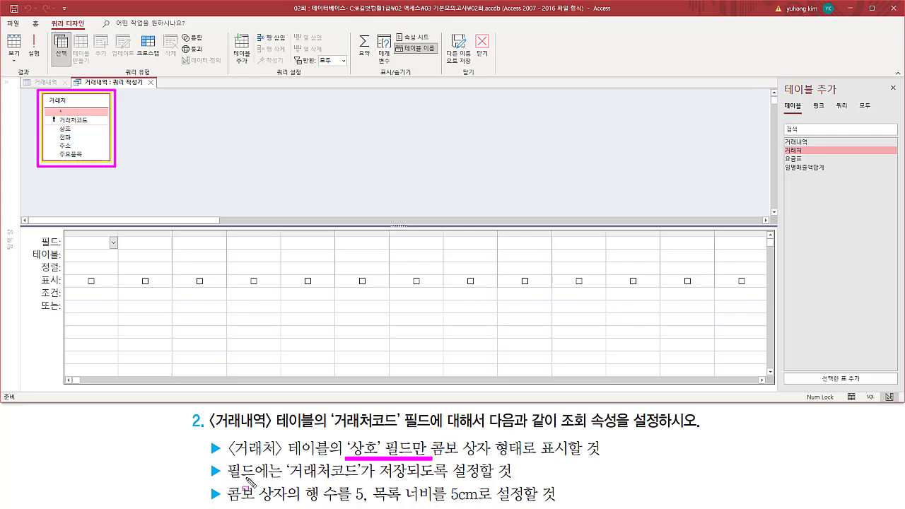
left_click_drag(287, 481, 482, 481)
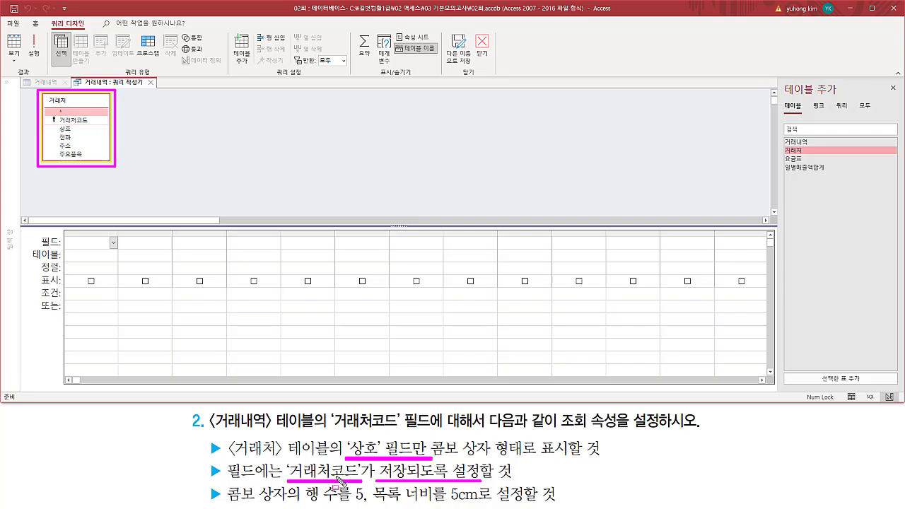
key("Escape")
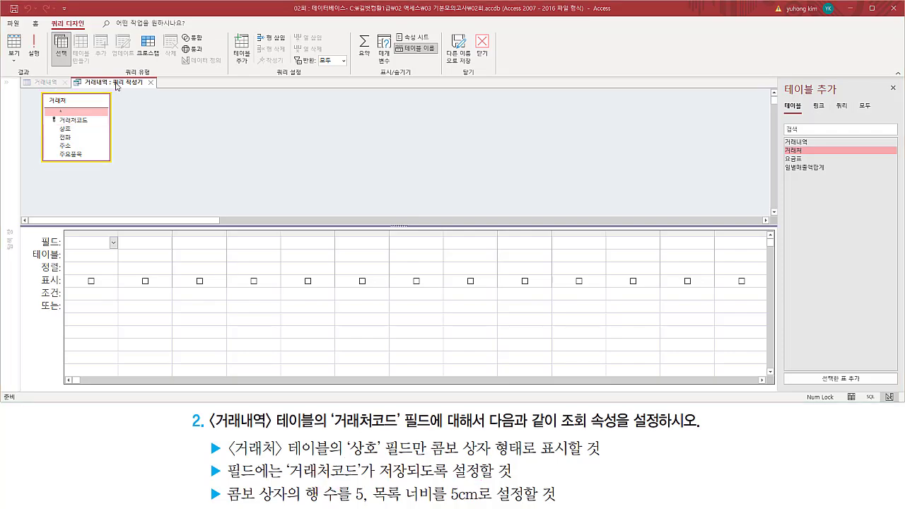
Add the 거래처코드 and 상호 fields of the 거래처 table to the query grid, in that order.
left_click(84, 122)
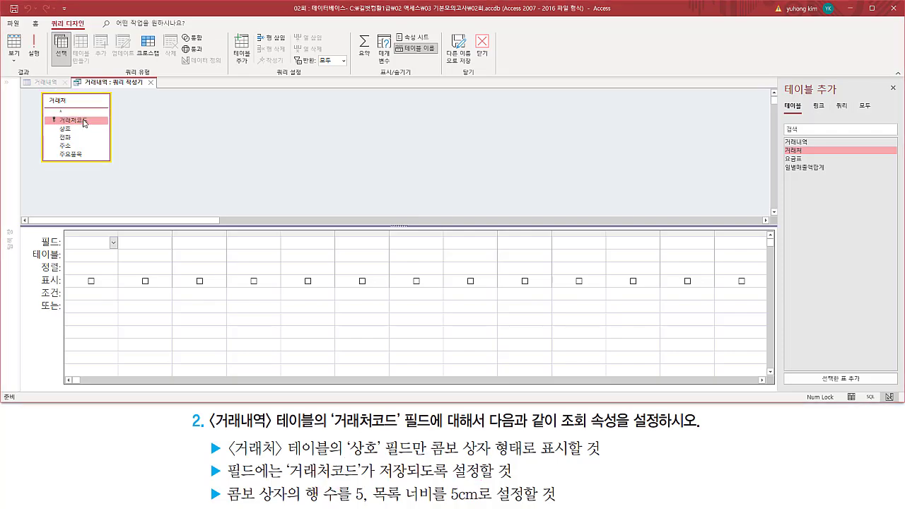
double_click(85, 121)
left_click(77, 131)
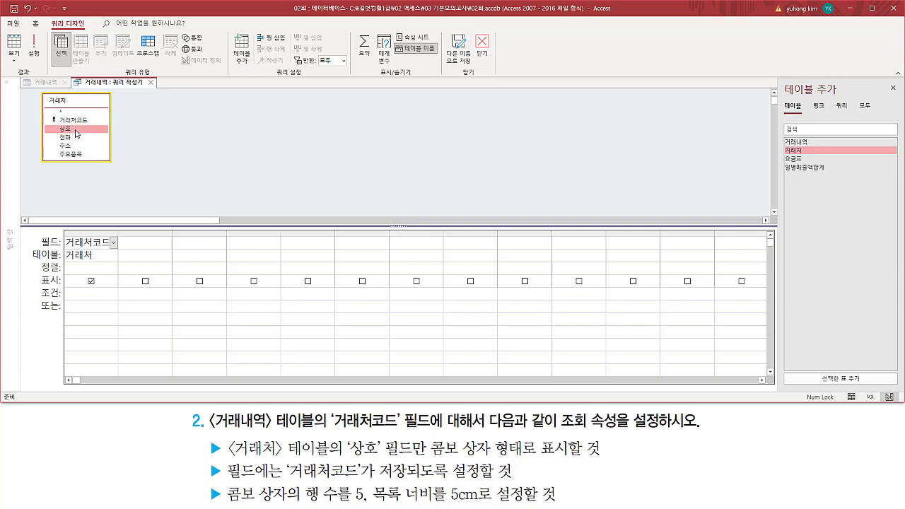
double_click(77, 131)
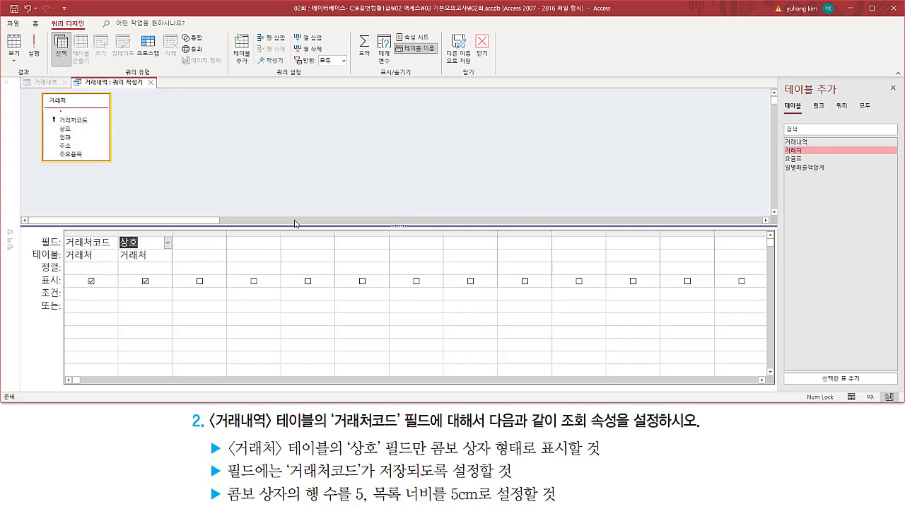
mouse_move(63, 230)
left_mouse_down()
mouse_move(77, 272)
mouse_move(117, 272)
left_mouse_up()
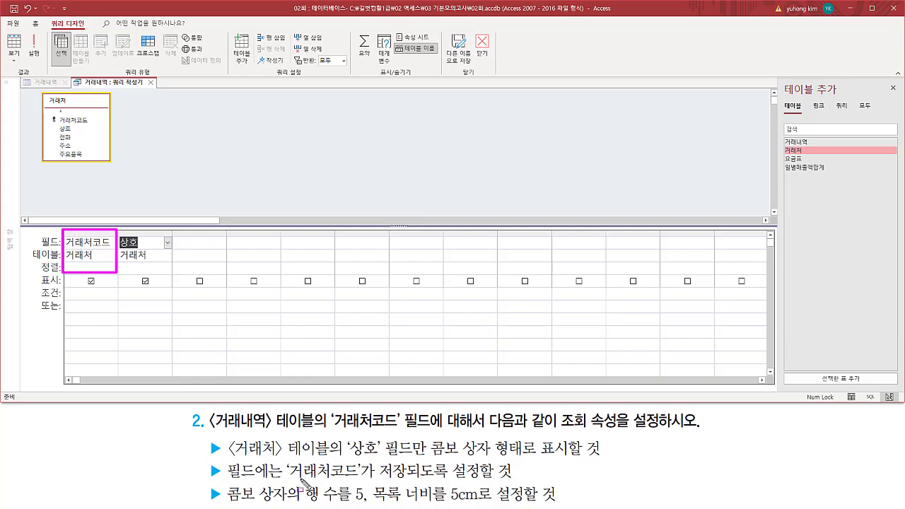
mouse_move(286, 481)
left_mouse_down()
mouse_move(366, 482)
mouse_move(385, 471)
mouse_move(418, 481)
left_mouse_up()
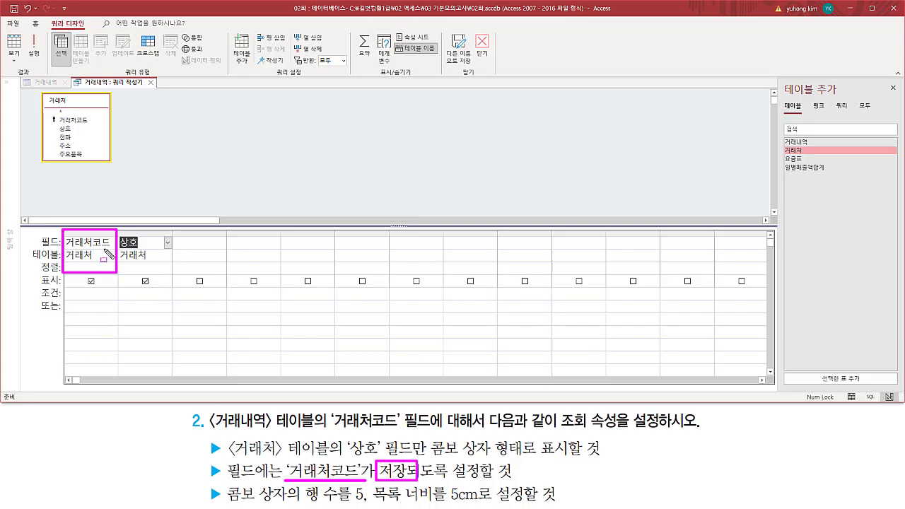
mouse_move(116, 227)
left_mouse_down()
mouse_move(129, 249)
mouse_move(171, 277)
left_mouse_up()
left_click_drag(343, 457, 433, 458)
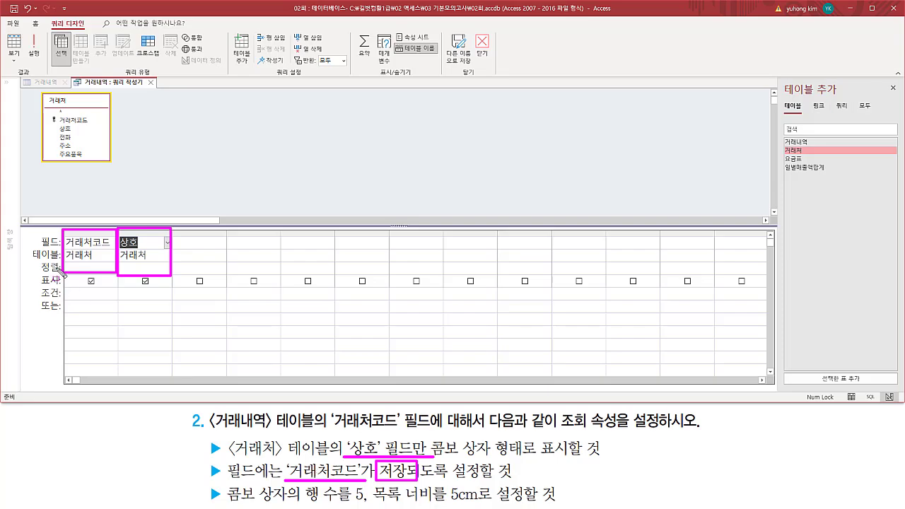
key("Escape")
mouse_move(62, 231)
left_mouse_down()
mouse_move(64, 254)
mouse_move(117, 269)
left_mouse_up()
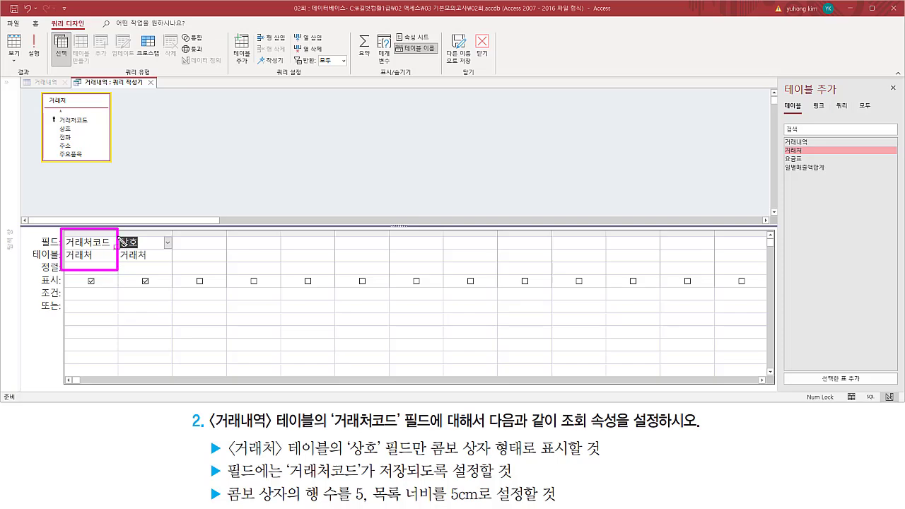
mouse_move(119, 229)
left_mouse_down()
mouse_move(124, 267)
mouse_move(172, 271)
left_mouse_up()
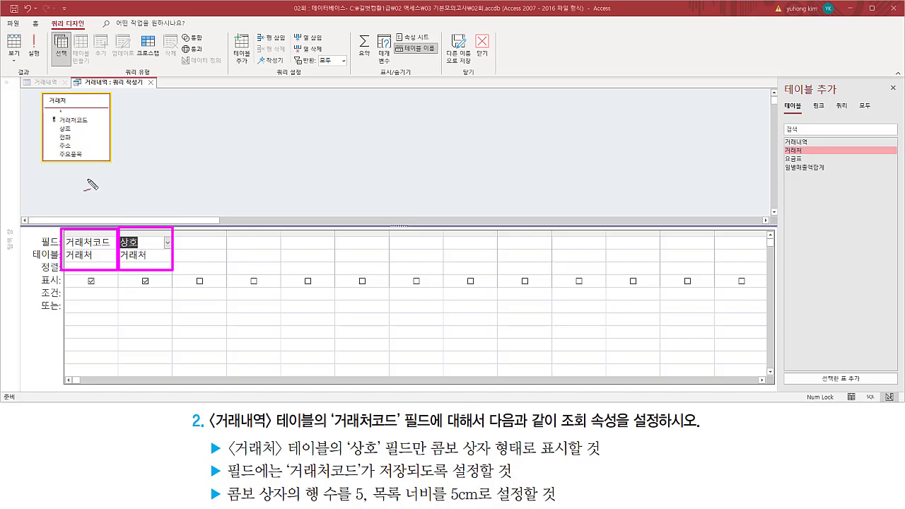
left_click_drag(90, 187, 89, 212)
mouse_move(142, 192)
left_mouse_down()
mouse_move(145, 206)
mouse_move(167, 210)
left_mouse_up()
left_click_drag(82, 261, 89, 259)
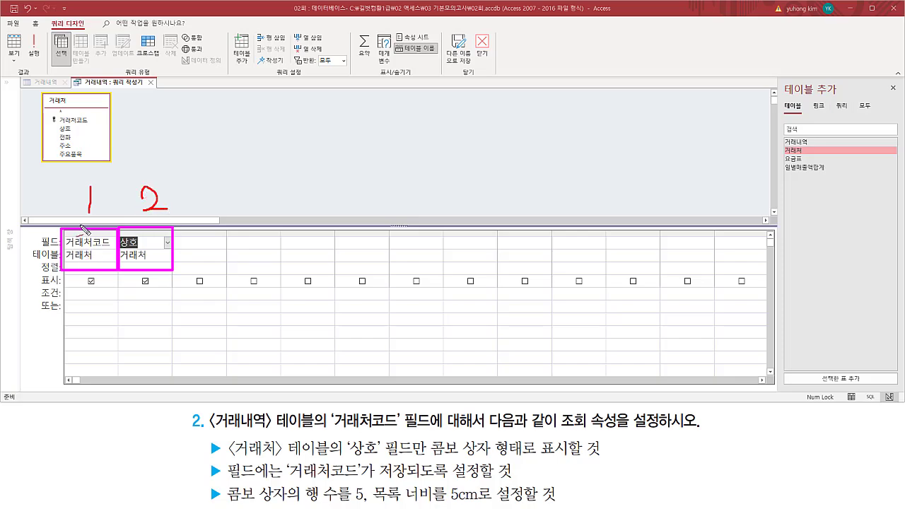
mouse_move(81, 227)
left_mouse_down()
mouse_move(88, 238)
mouse_move(101, 215)
left_mouse_up()
key("Escape")
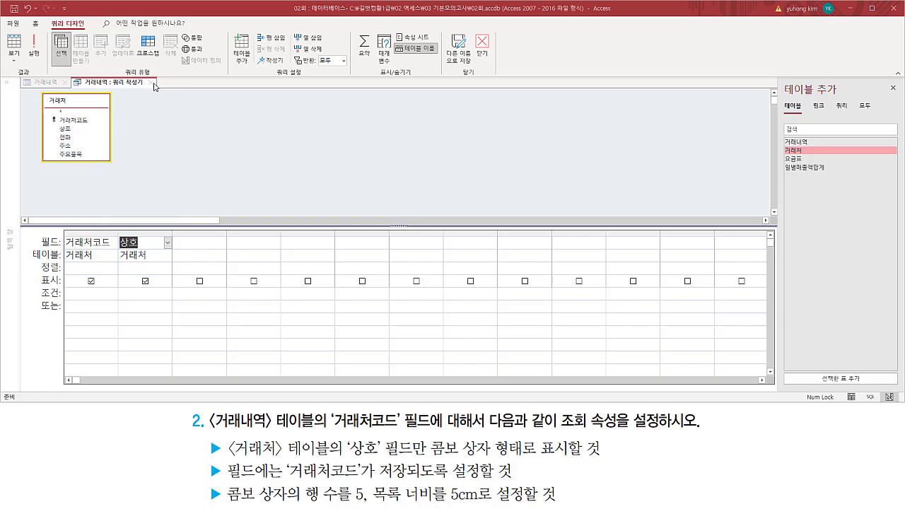
Close the row source query builder, saving the SQL statement and updating the 행 원본 property.
left_click(151, 82)
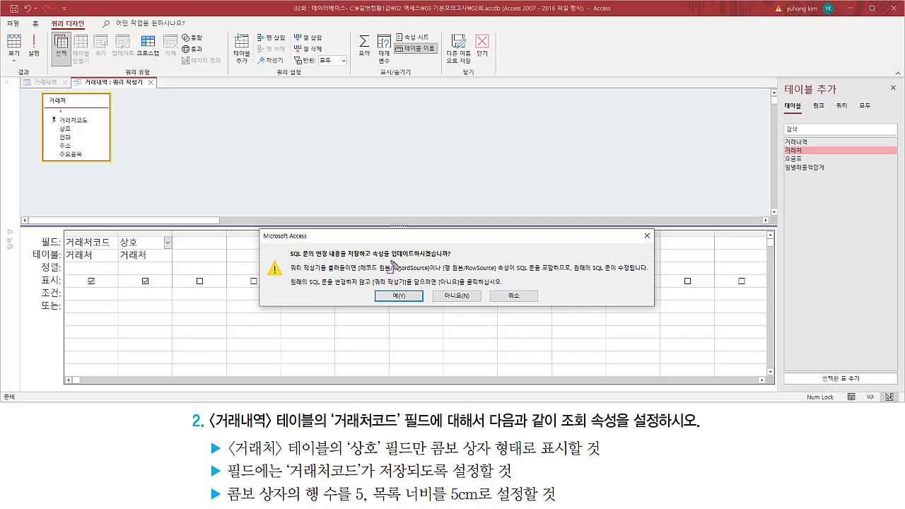
left_click_drag(389, 260, 456, 259)
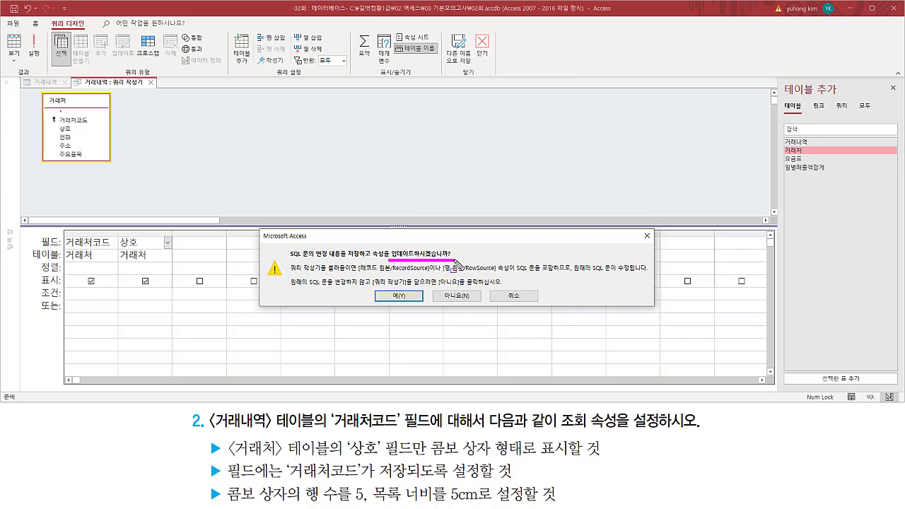
left_click_drag(377, 289, 423, 302)
key("Escape")
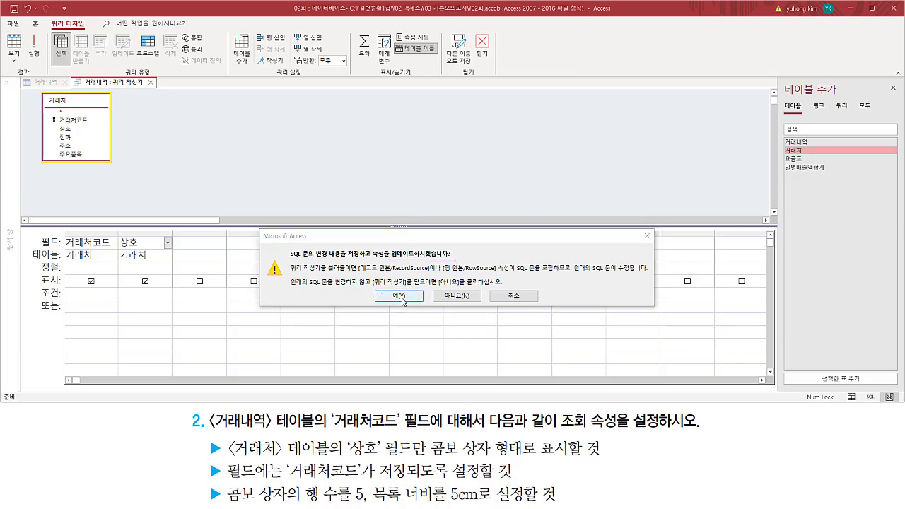
left_click(402, 298)
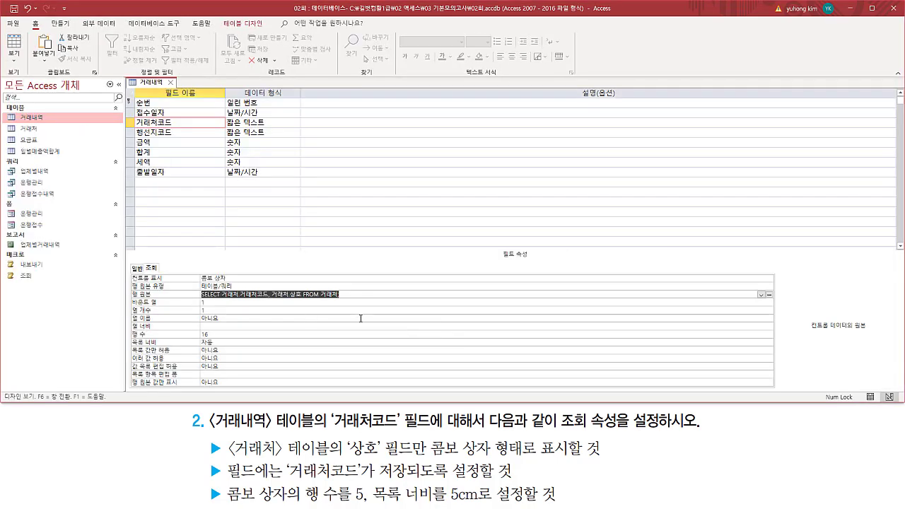
left_click(355, 296)
key("ctrl+2")
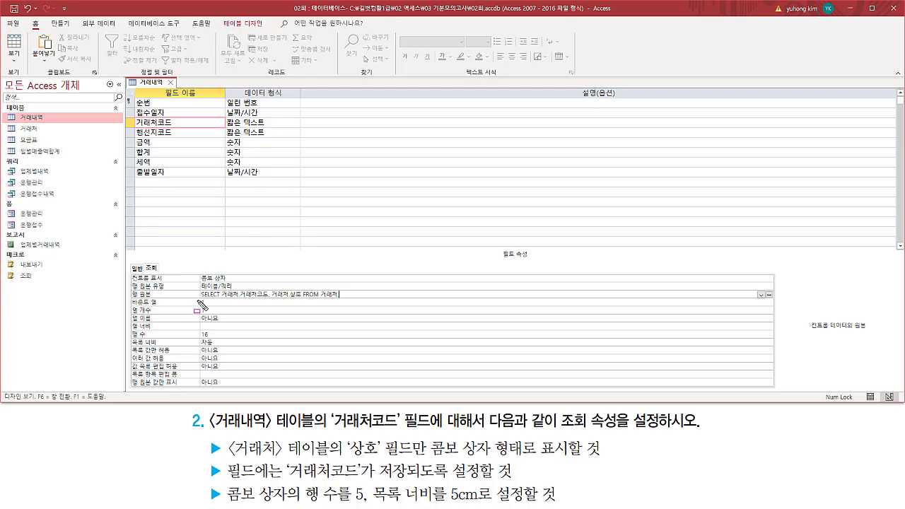
mouse_move(198, 300)
left_mouse_down()
mouse_move(331, 300)
mouse_move(342, 289)
left_mouse_up()
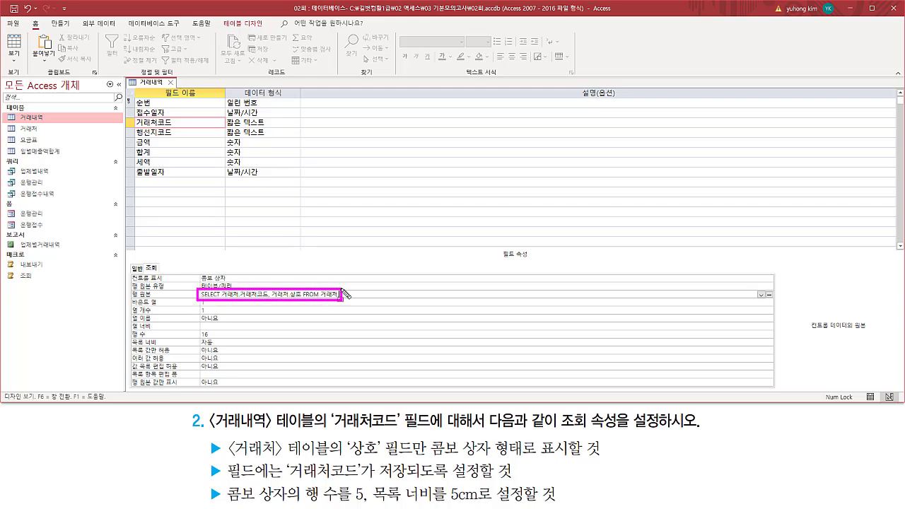
key("Escape")
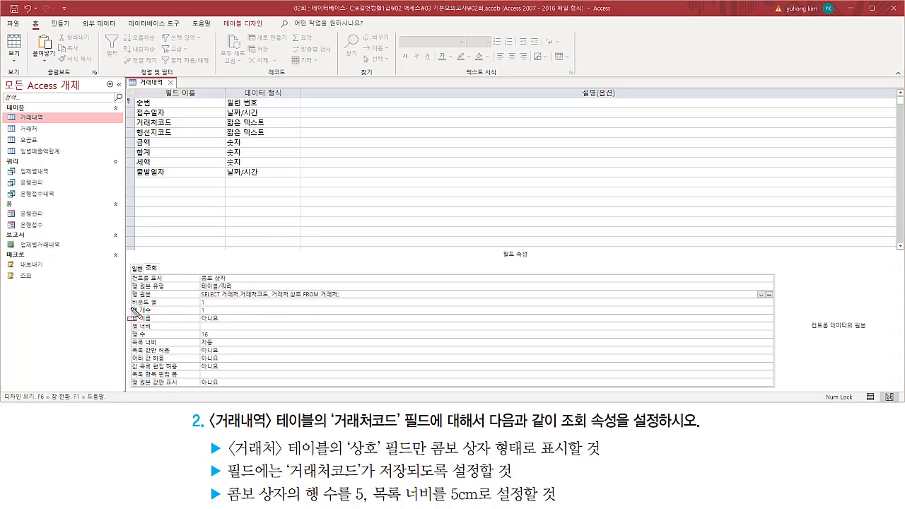
left_click_drag(132, 309, 229, 309)
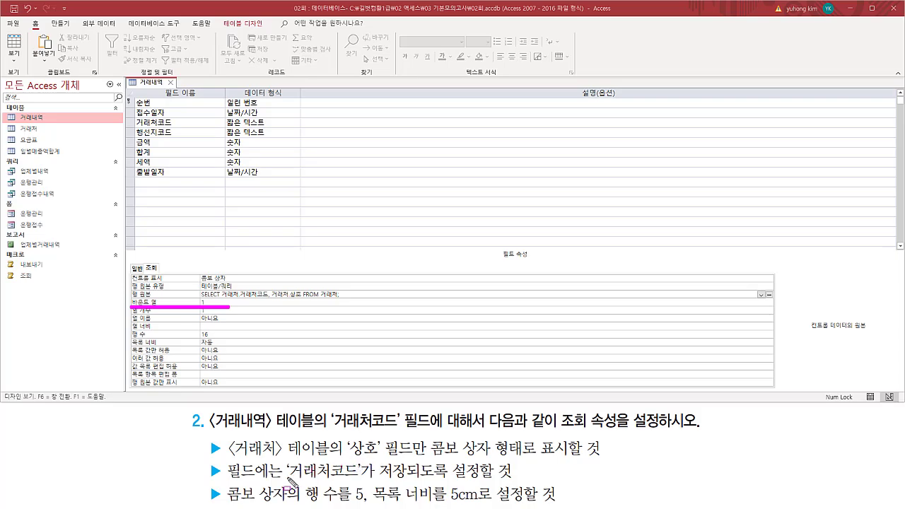
left_click_drag(288, 487, 413, 483)
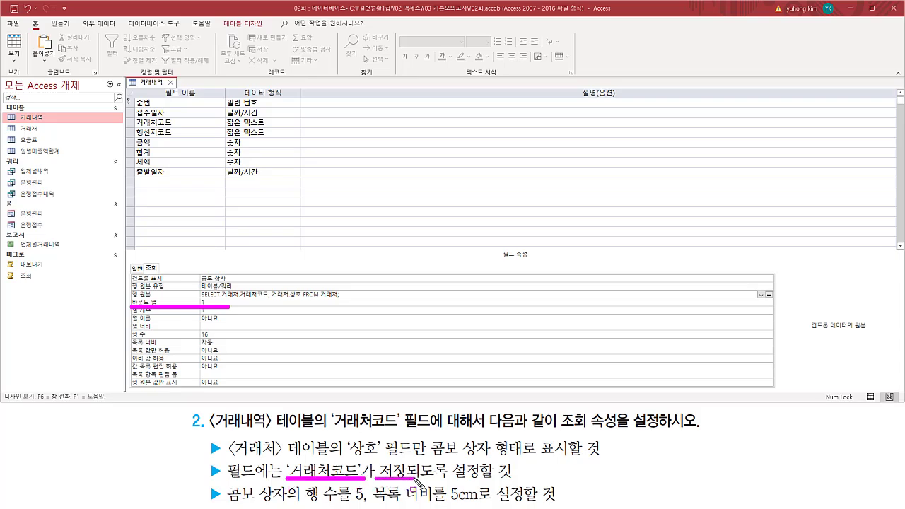
mouse_move(128, 297)
left_mouse_down()
mouse_move(214, 300)
mouse_move(216, 308)
left_mouse_up()
key("Escape")
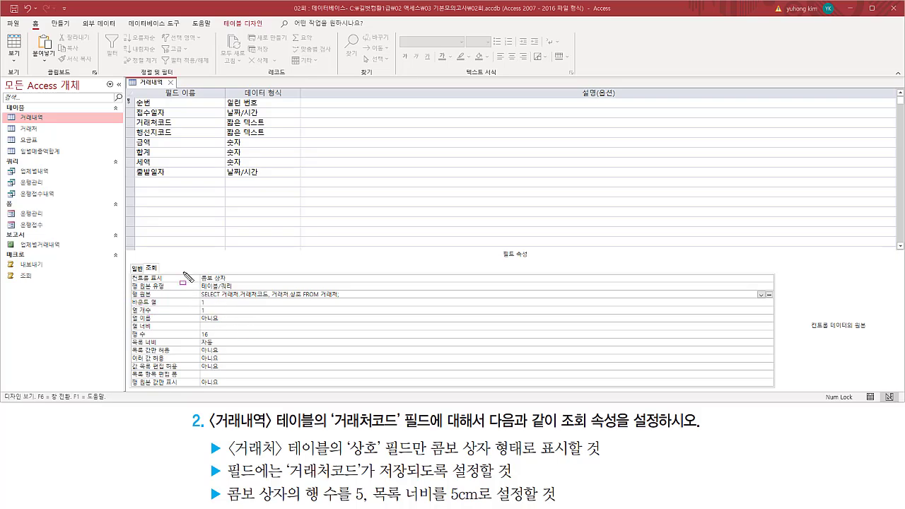
Set the 열 개수 (column count) lookup property of the 거래처코드 field to 2.
left_click_drag(196, 271, 234, 283)
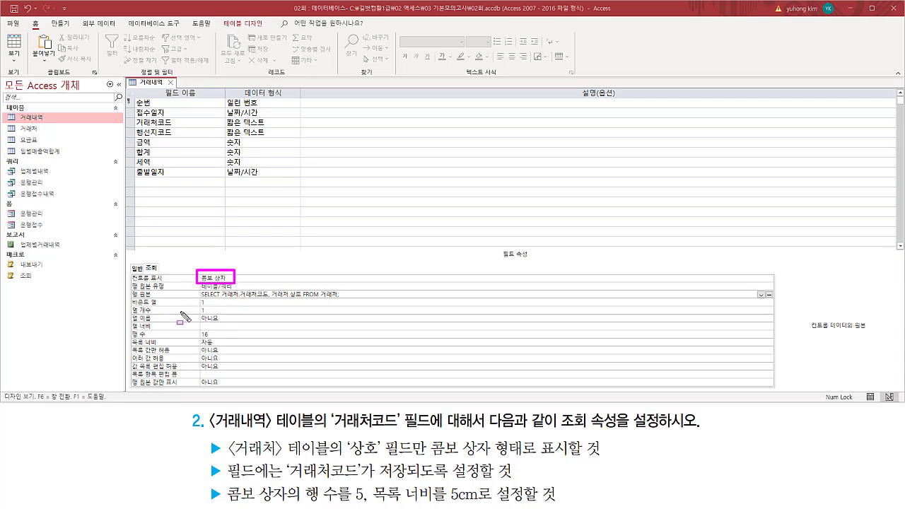
left_click_drag(129, 312, 220, 312)
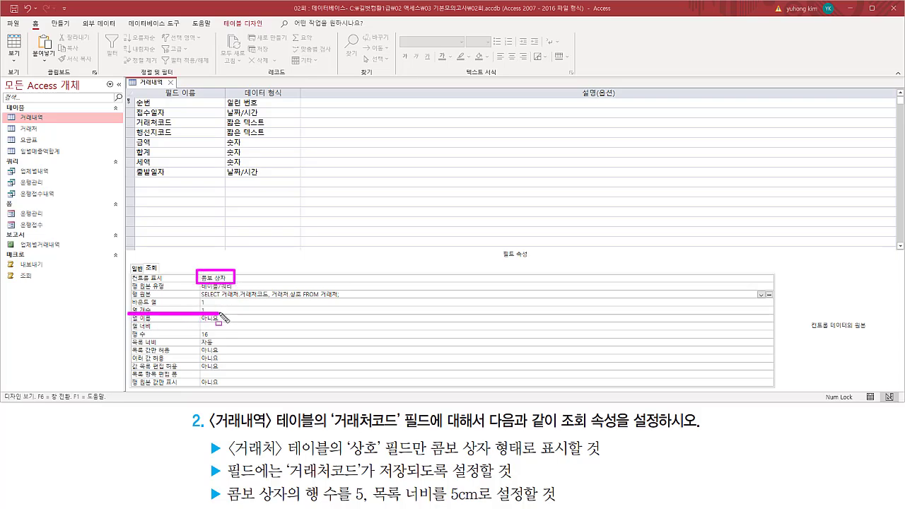
left_click(221, 310)
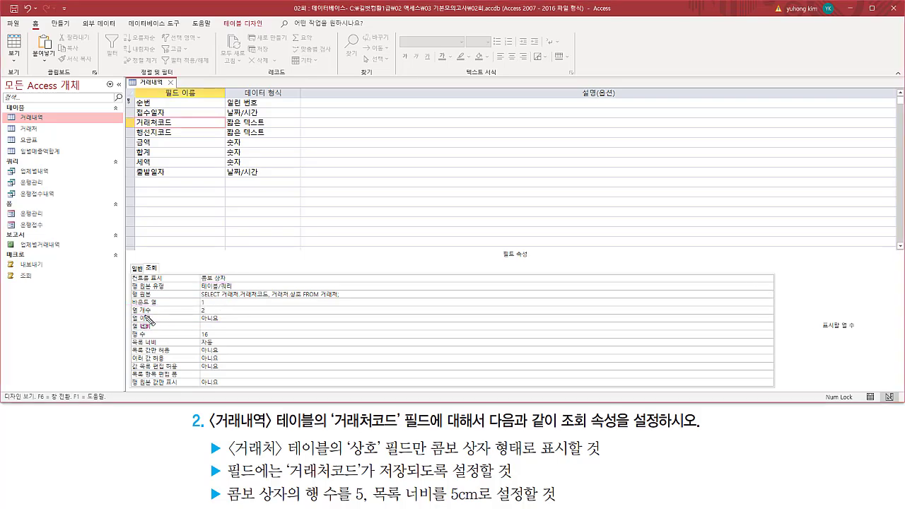
left_click_drag(128, 316, 220, 319)
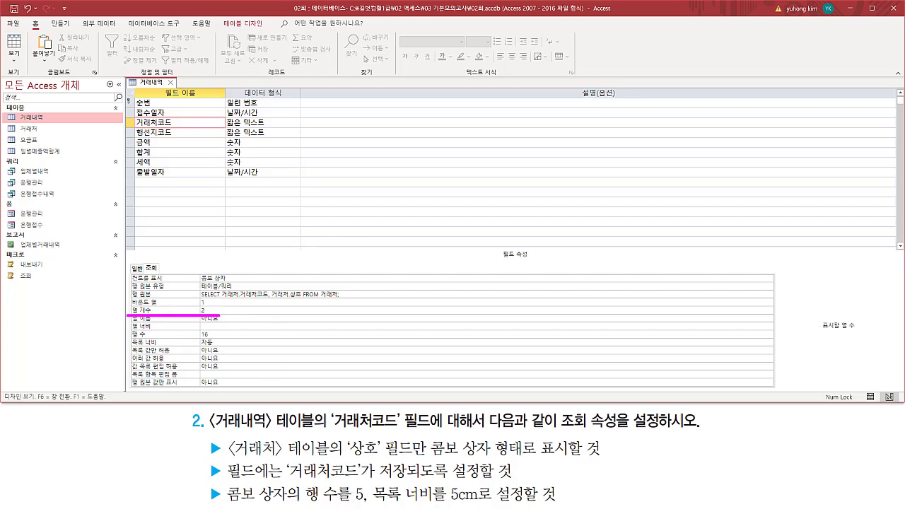
Set the 행 수 (list rows) lookup property of the 거래처코드 field to 5.
left_click_drag(225, 503, 497, 506)
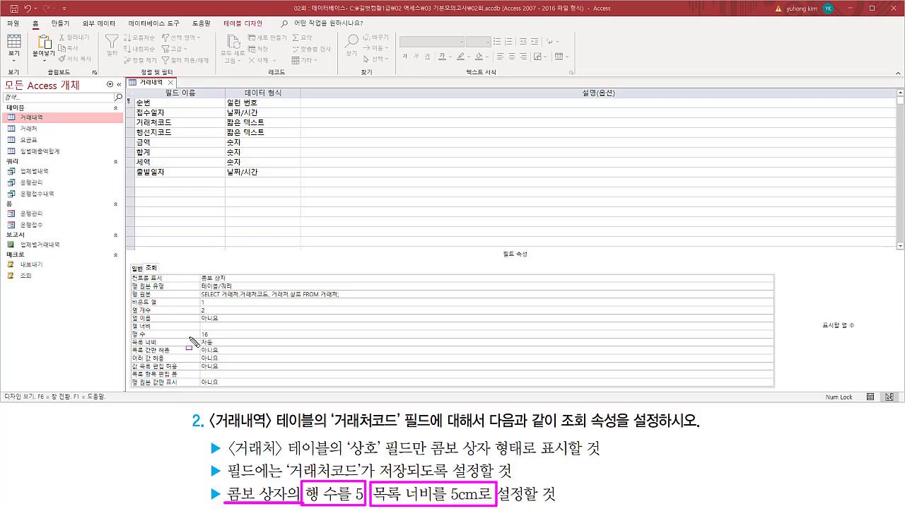
key("Escape")
key("ctrl+shift+d")
left_click_drag(132, 339, 218, 338)
key("Escape")
left_click(230, 334)
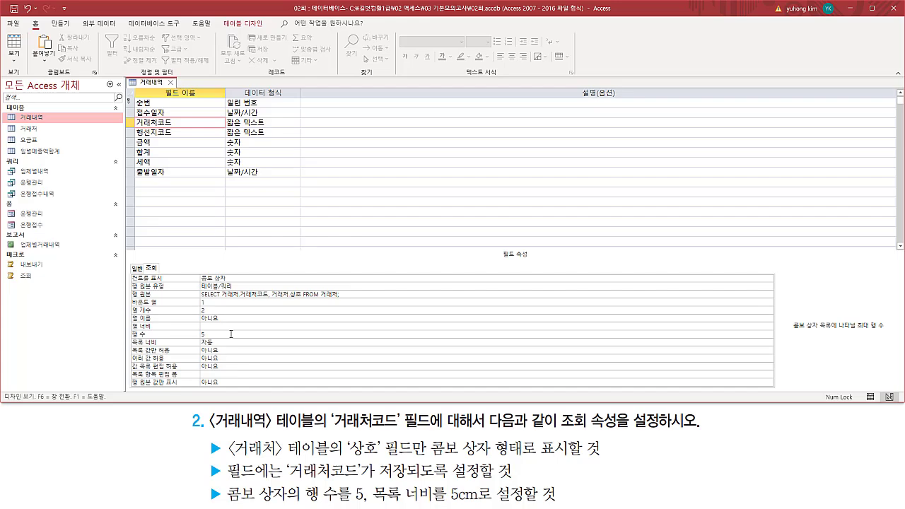
Set the 목록 너비 (list width) lookup property of the 거래처코드 field to 5cm.
left_click(236, 341)
key("ctrl+shift+d")
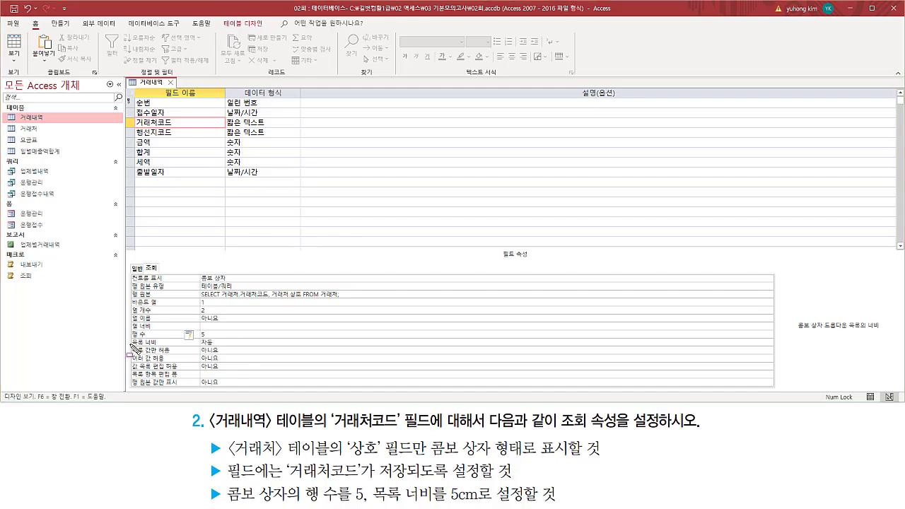
left_click_drag(129, 347, 209, 347)
key("Escape")
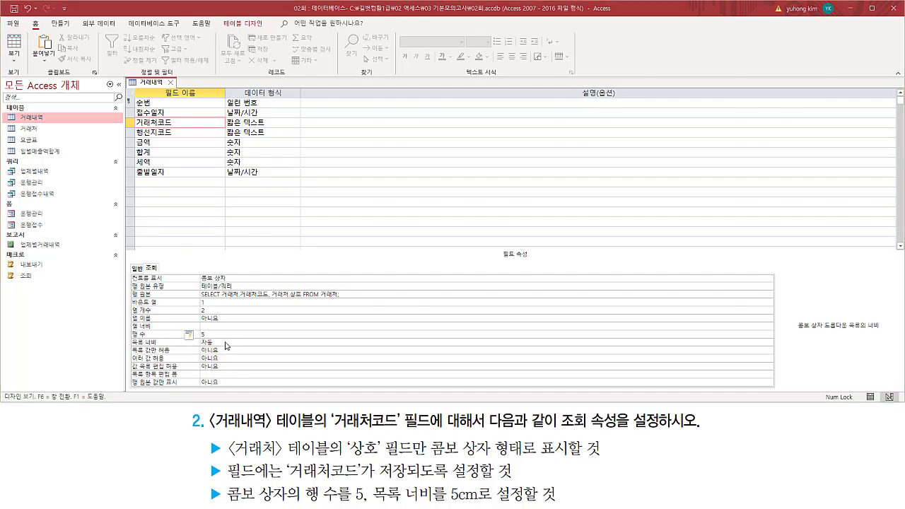
key("BackSpace")
key("BackSpace")
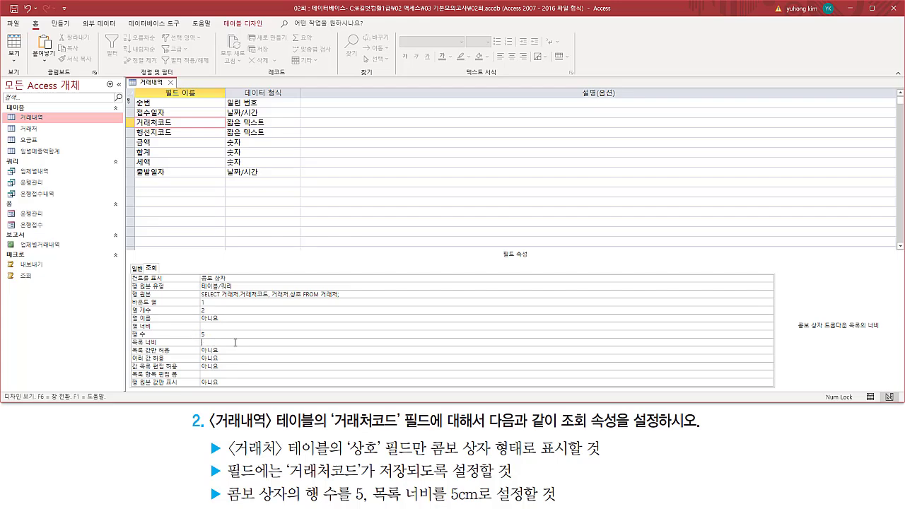
type("5cm")
key("Return")
left_click(236, 342)
key("ctrl+shift+d")
mouse_move(128, 351)
left_mouse_down()
mouse_move(249, 351)
mouse_move(239, 341)
left_mouse_up()
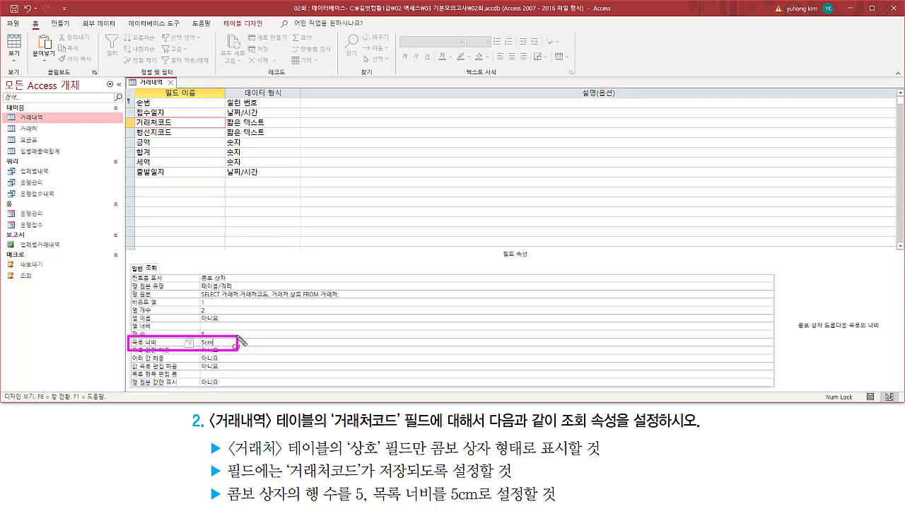
key("Escape")
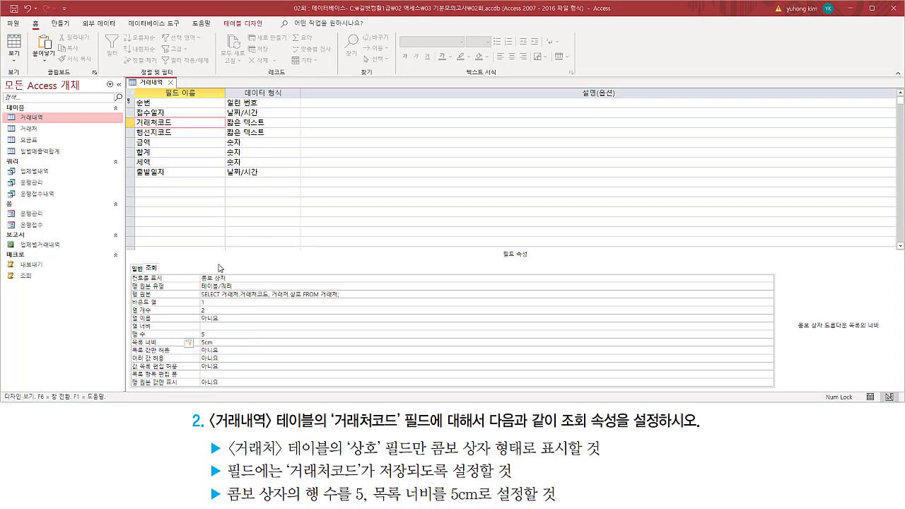
Set the 열 너비 (column widths) lookup property of the 거래처코드 field to 0cm;5cm, hiding the code column and showing only 상호.
key("ctrl+shift+d")
mouse_move(284, 480)
left_mouse_down()
mouse_move(364, 480)
mouse_move(383, 457)
left_mouse_up()
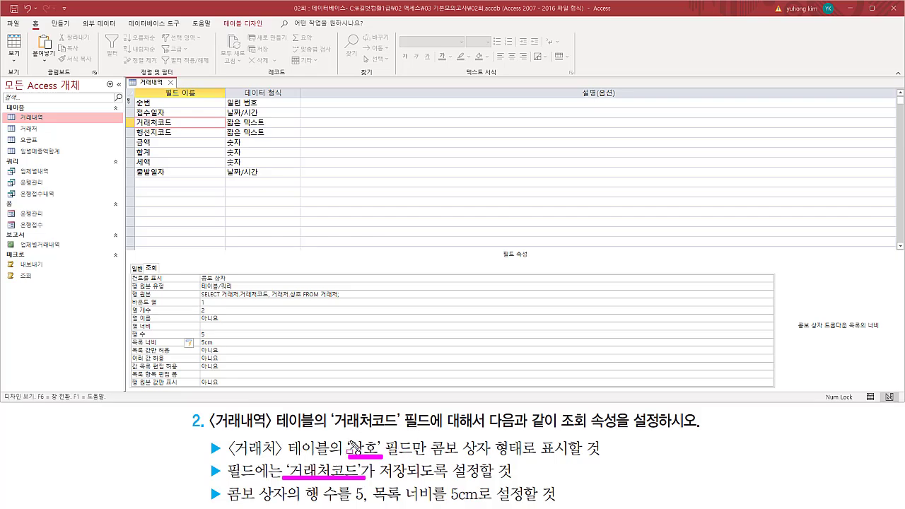
mouse_move(344, 434)
left_mouse_down()
mouse_move(419, 464)
mouse_move(611, 467)
left_mouse_up()
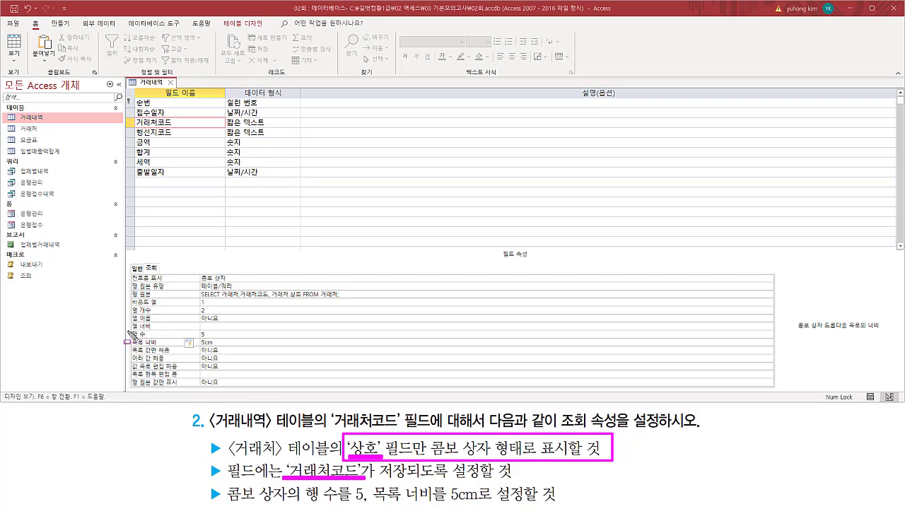
left_click_drag(127, 330, 257, 330)
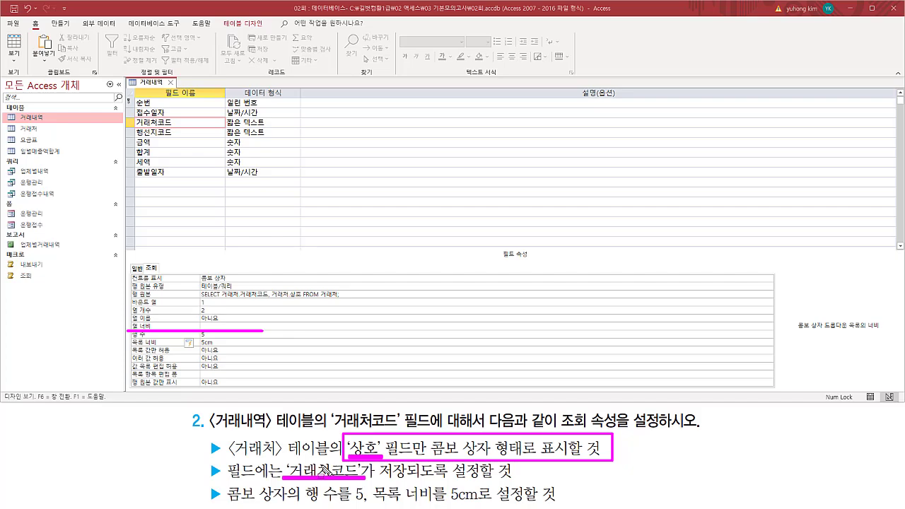
left_click(213, 324)
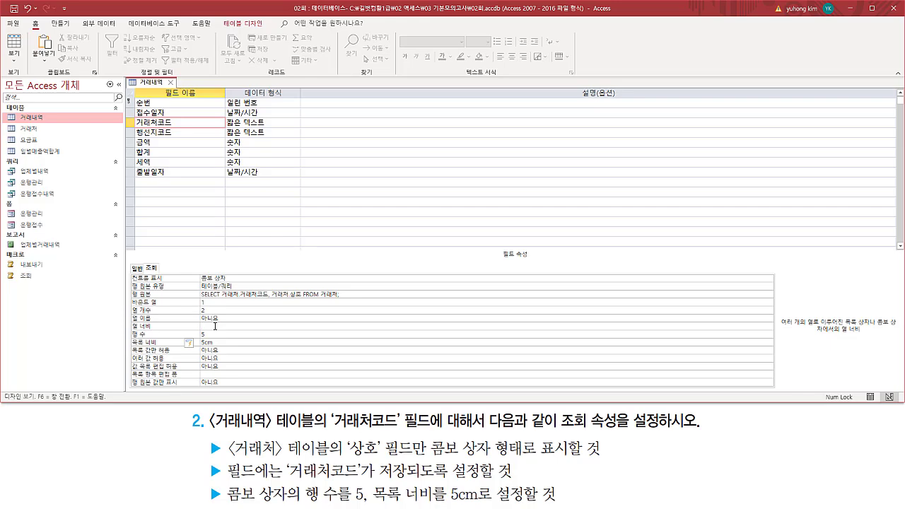
type("0")
type(";1")
key("Return")
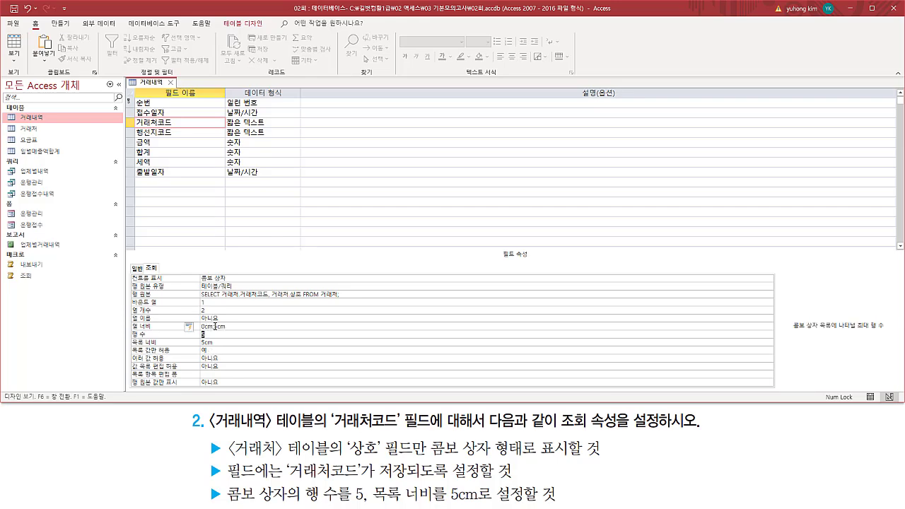
left_click(247, 326)
key("ctrl+2")
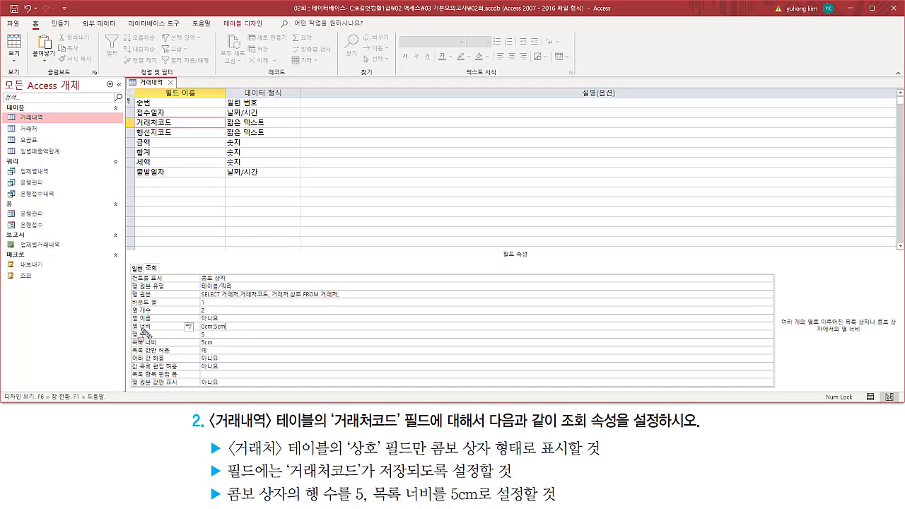
left_click_drag(128, 330, 237, 333)
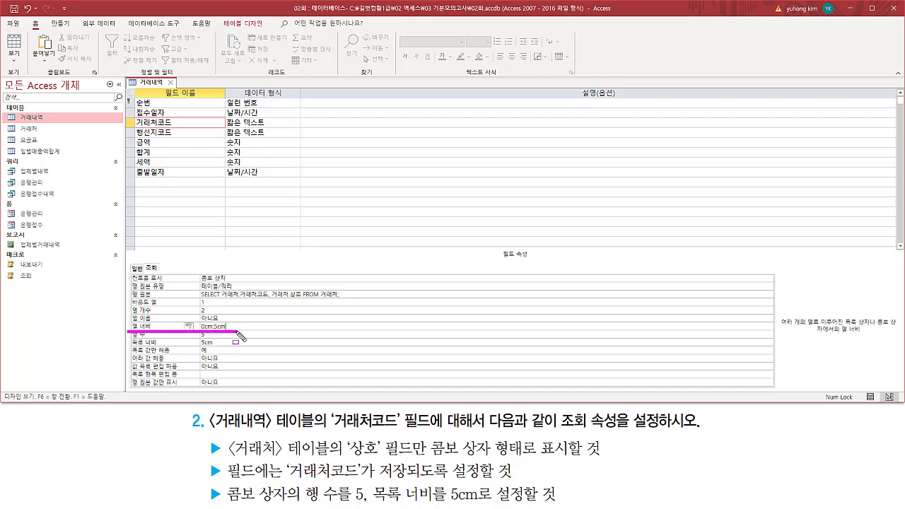
mouse_move(128, 348)
left_mouse_down()
mouse_move(225, 349)
mouse_move(198, 339)
mouse_move(213, 347)
left_mouse_up()
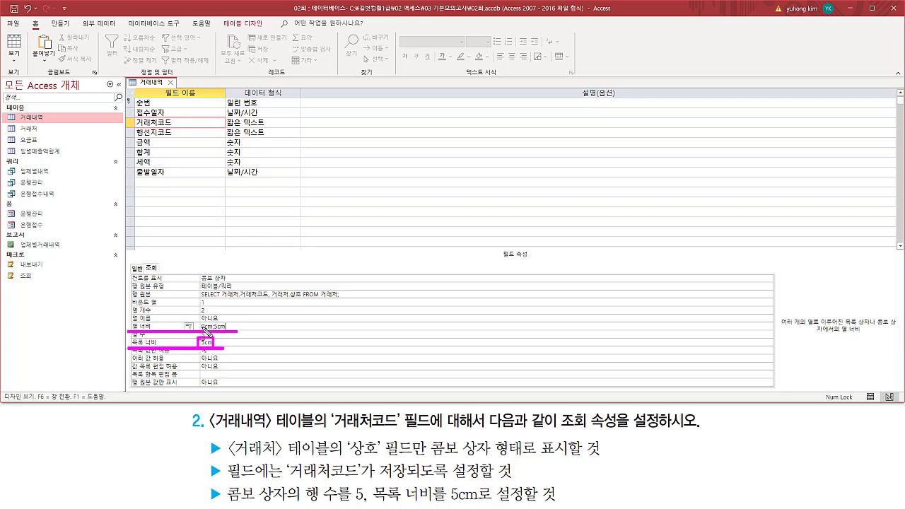
key("Escape")
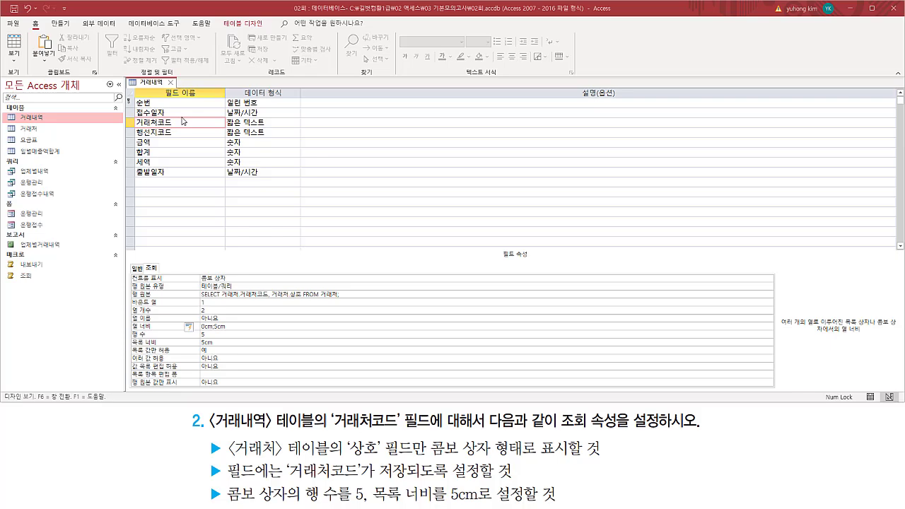
Switch the 거래내역 table to datasheet view, saving its design changes.
right_click(149, 84)
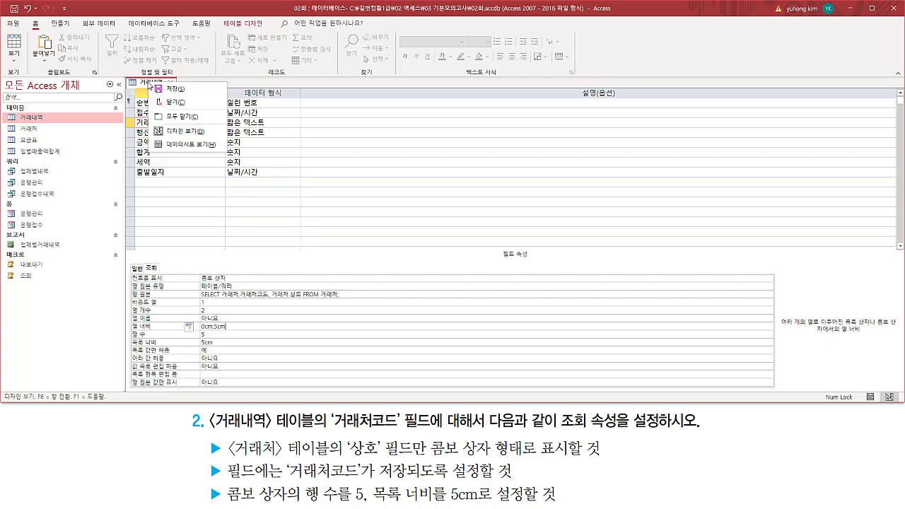
left_click(180, 145)
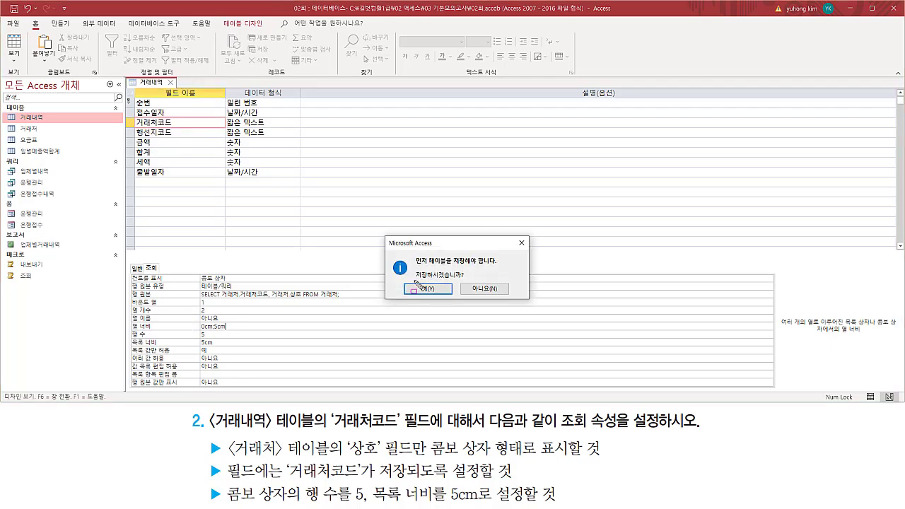
left_click_drag(414, 280, 468, 280)
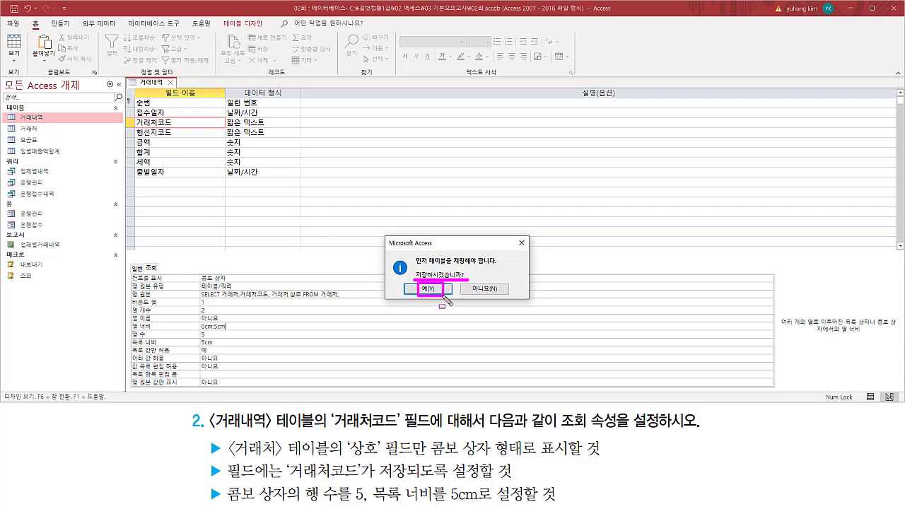
left_click(427, 288)
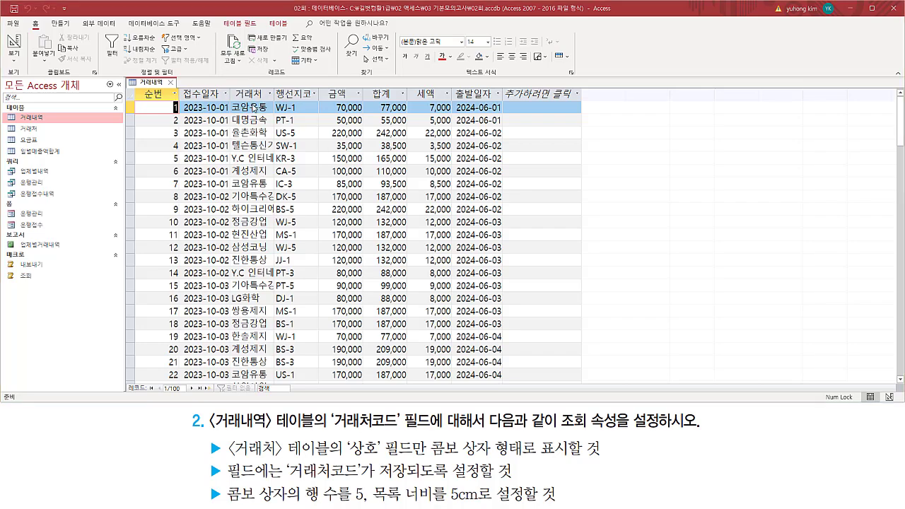
Widen the 거래처 column of the datasheet to fit its longest entry.
left_click(245, 159)
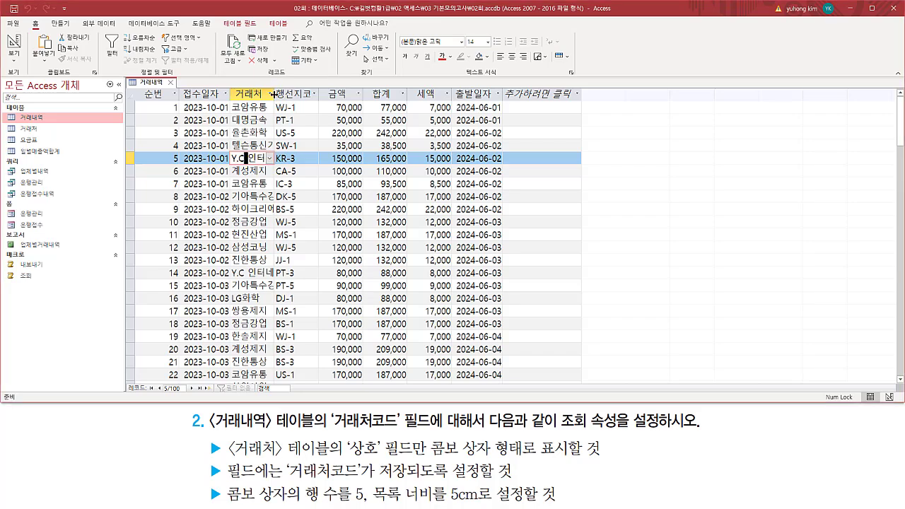
double_click(273, 94)
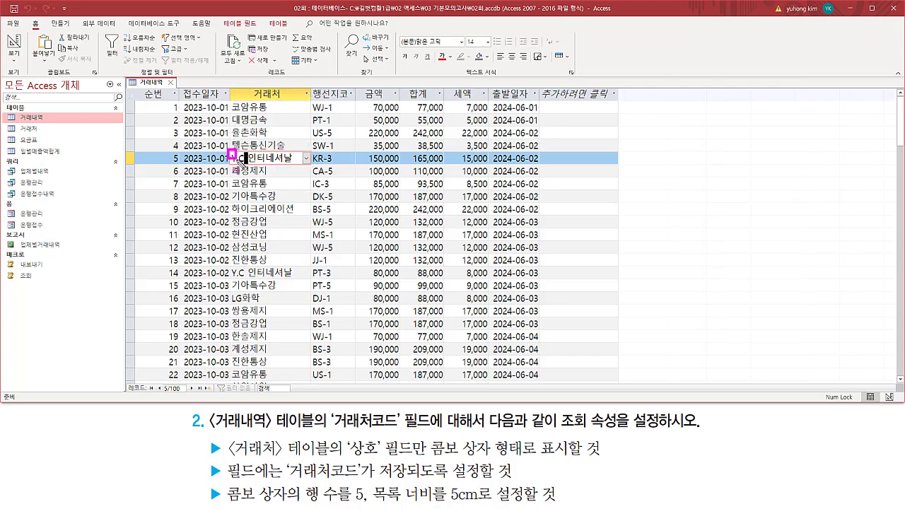
left_click_drag(228, 149, 295, 166)
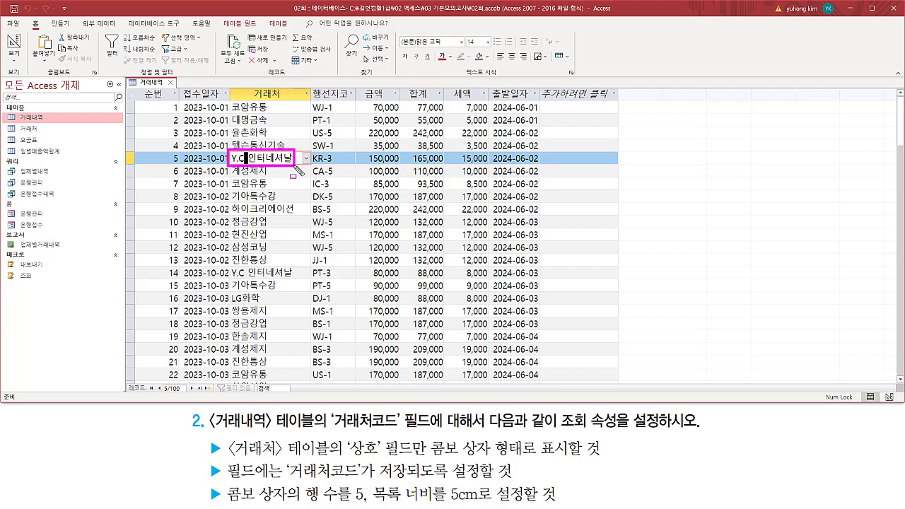
key("Escape")
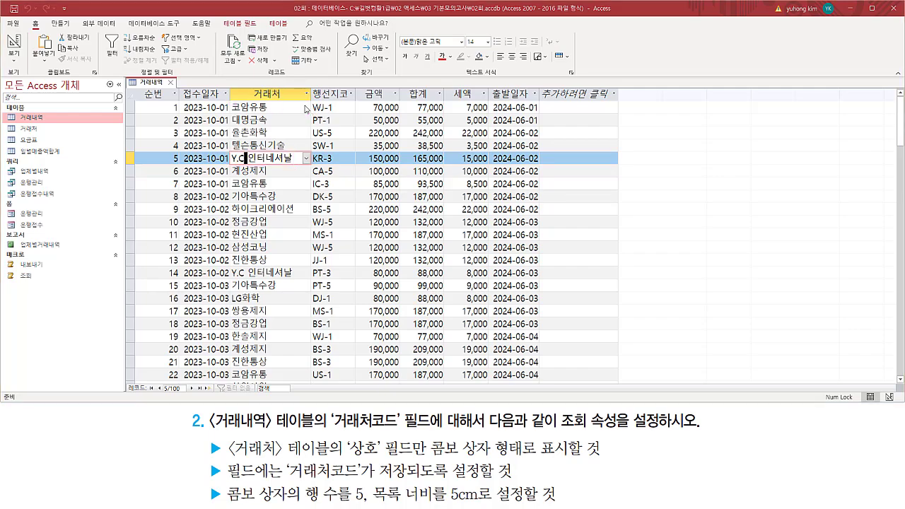
Expand the 거래처 combo box in the record with 순번 5 to check the displayed field and number of list rows.
left_click(306, 159)
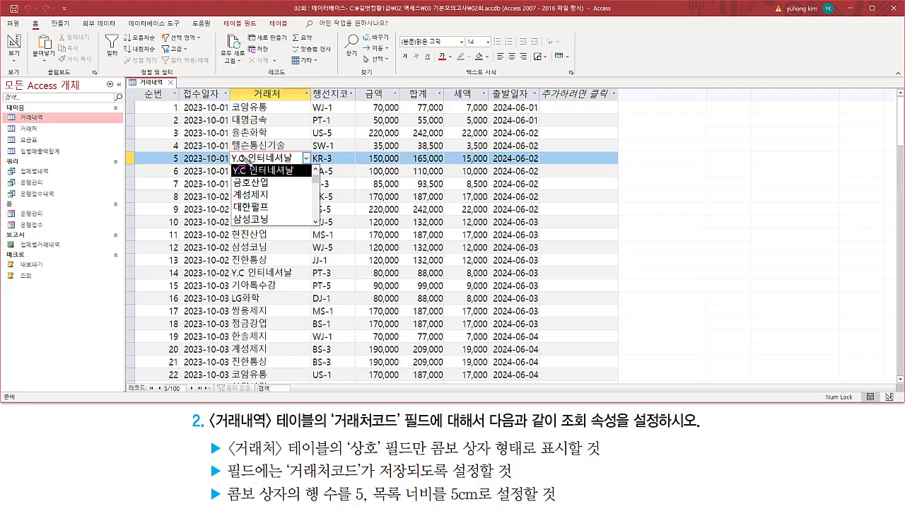
mouse_move(286, 478)
left_mouse_down()
mouse_move(365, 479)
mouse_move(429, 463)
left_mouse_up()
left_click(345, 455)
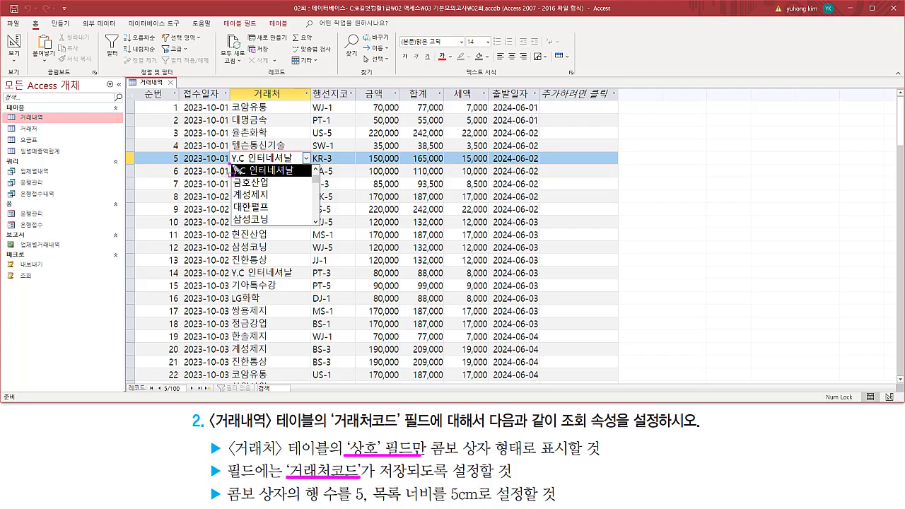
left_click_drag(232, 167, 317, 228)
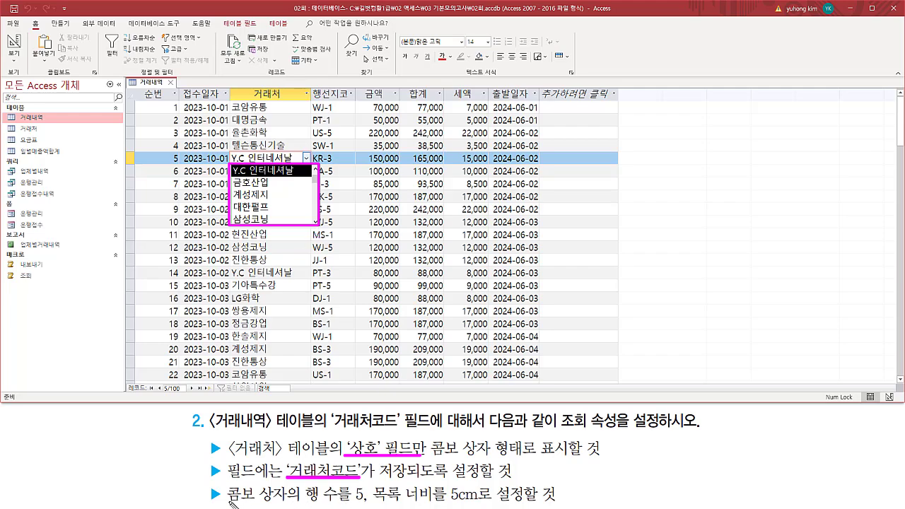
left_click_drag(226, 500, 372, 501)
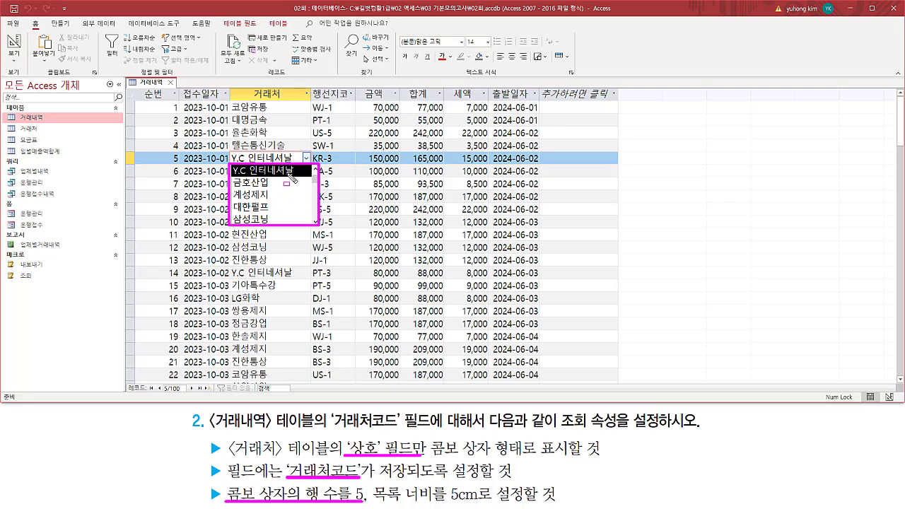
key("Escape")
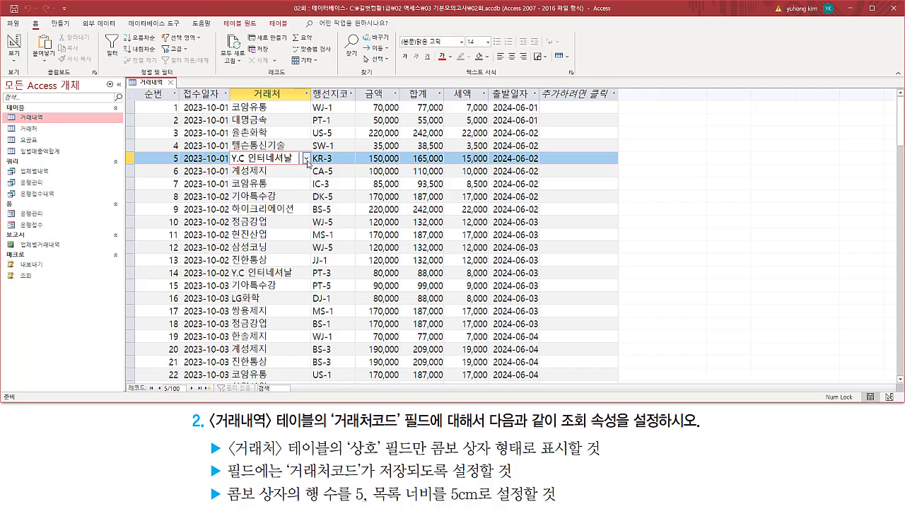
left_click(307, 160)
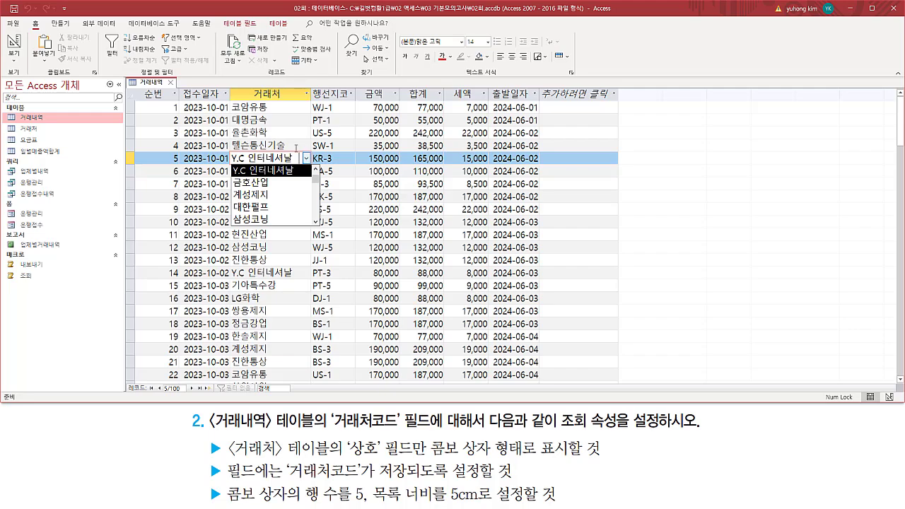
Close the 거래내역 table, saving its layout changes.
key("ctrl+2")
left_click_drag(165, 79, 180, 89)
key("Escape")
left_click(171, 83)
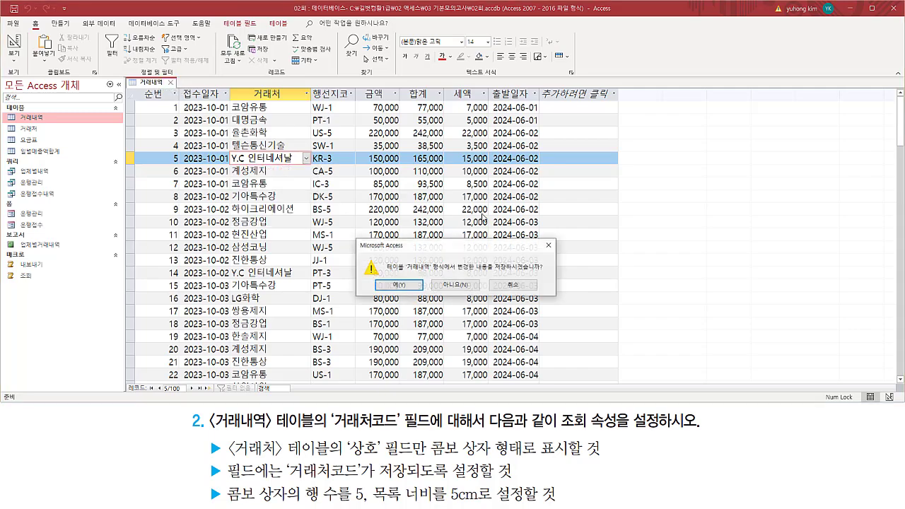
left_click(407, 288)
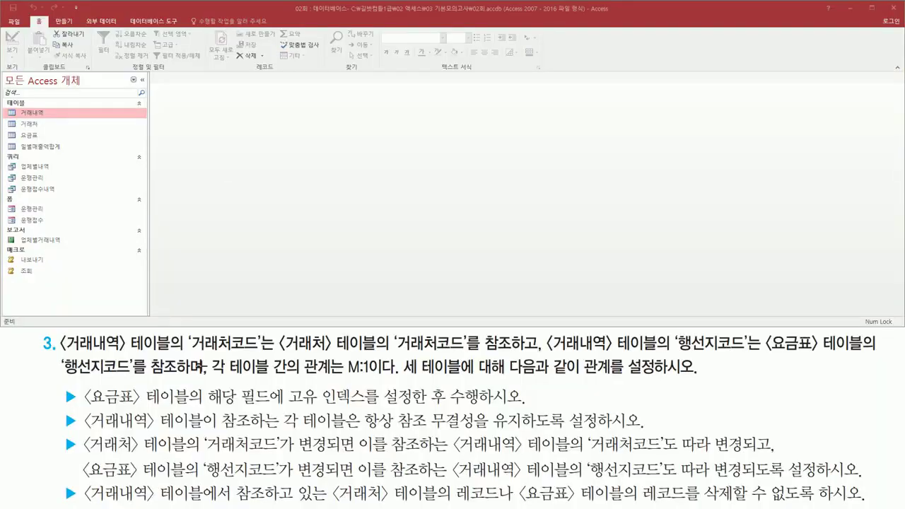
left_click_drag(63, 366, 174, 366)
mouse_move(188, 331)
left_mouse_down()
mouse_move(262, 358)
mouse_move(476, 354)
mouse_move(467, 351)
left_mouse_up()
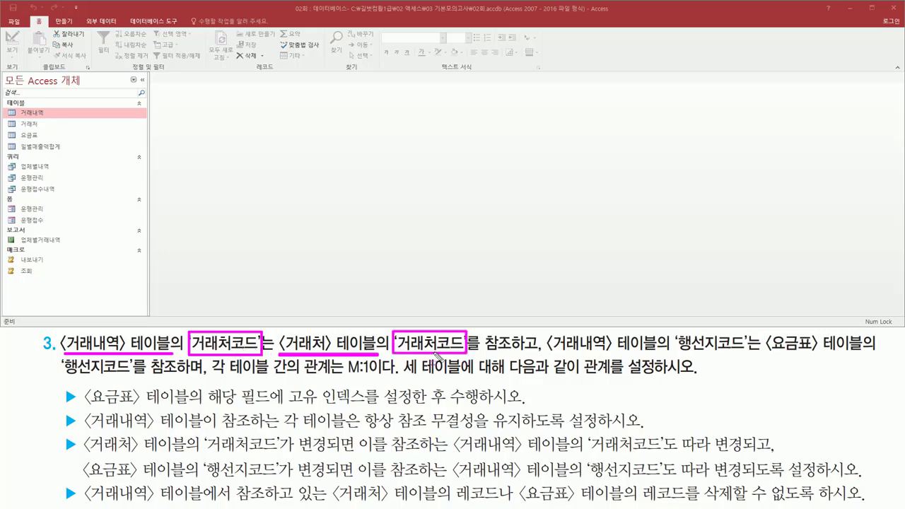
left_click_drag(485, 357, 880, 356)
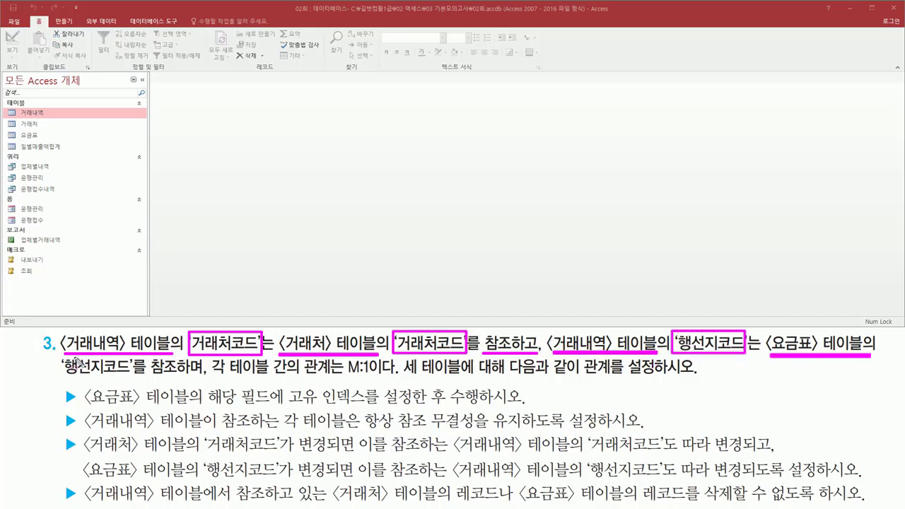
mouse_move(63, 357)
left_mouse_down()
mouse_move(65, 375)
mouse_move(113, 389)
mouse_move(198, 390)
left_mouse_up()
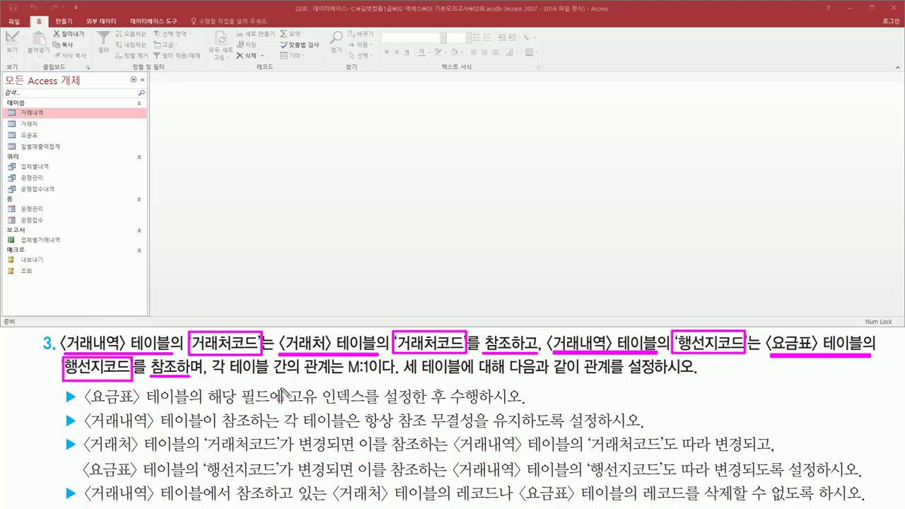
left_click_drag(348, 382, 668, 382)
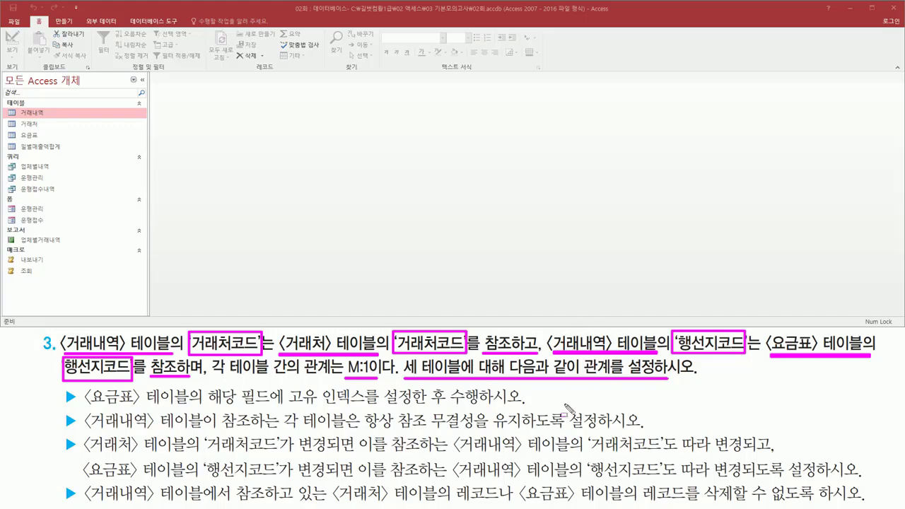
key("Escape")
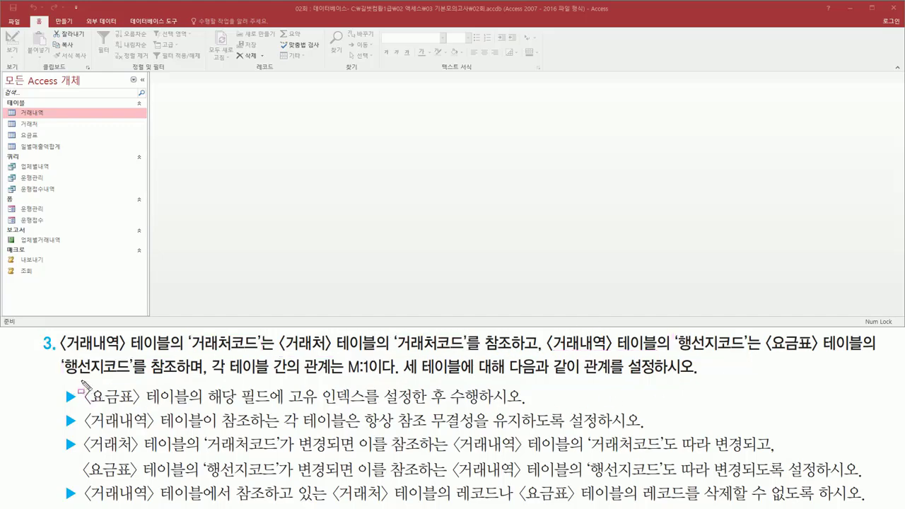
Open the 요금표 table in Design View.
mouse_move(81, 381)
left_mouse_down()
mouse_move(142, 406)
mouse_move(192, 406)
left_mouse_up()
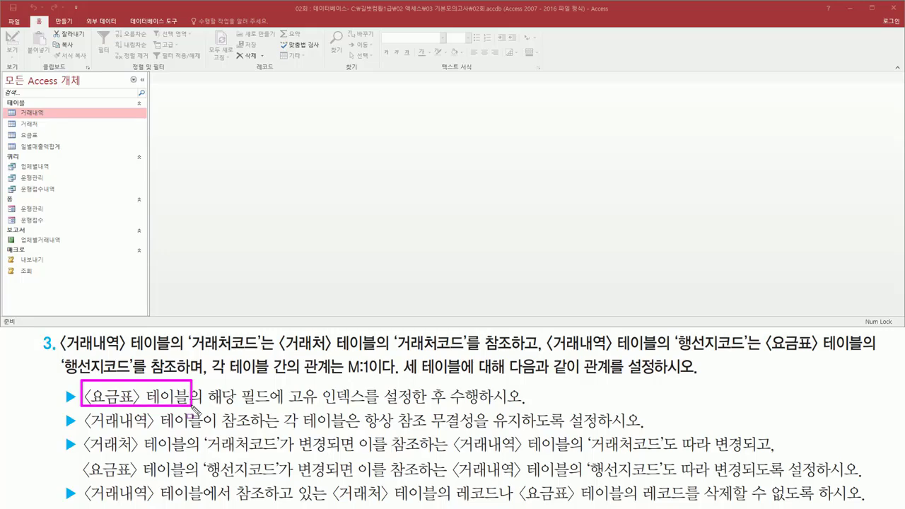
left_click_drag(17, 128, 53, 141)
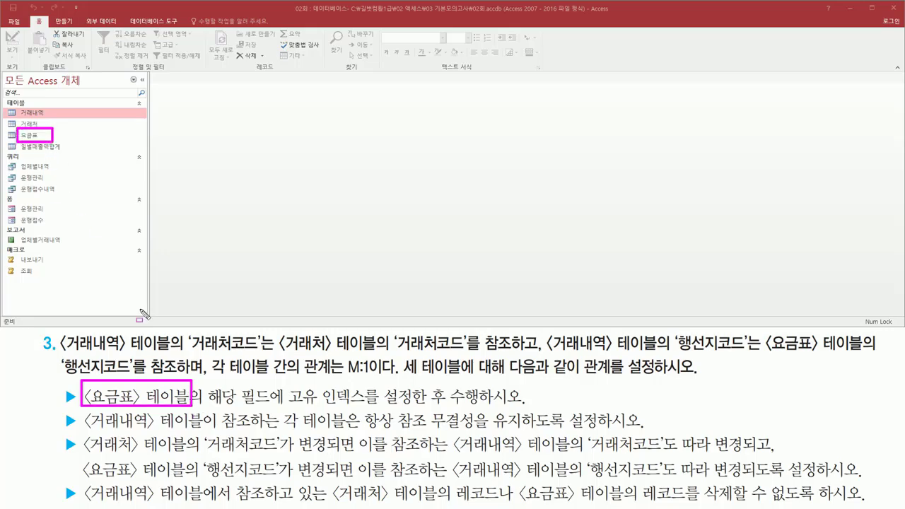
left_click_drag(203, 408, 478, 408)
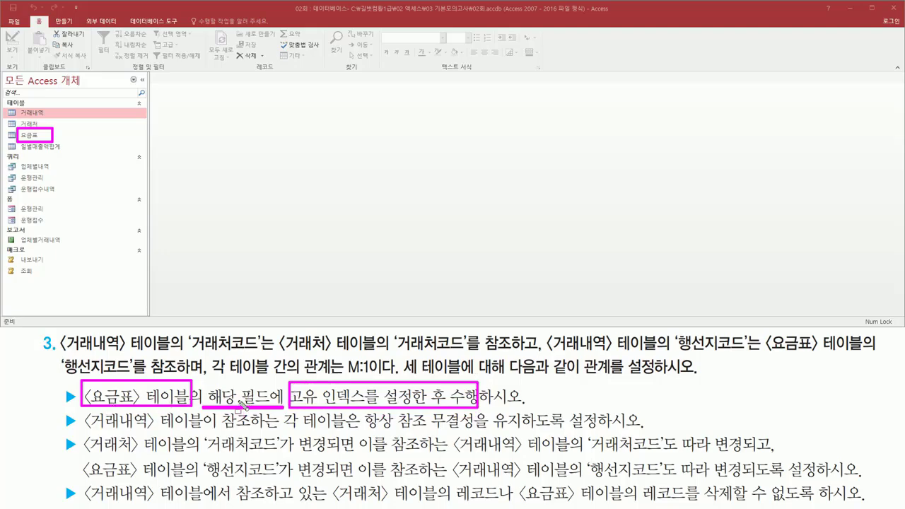
key("Escape")
left_click(39, 136)
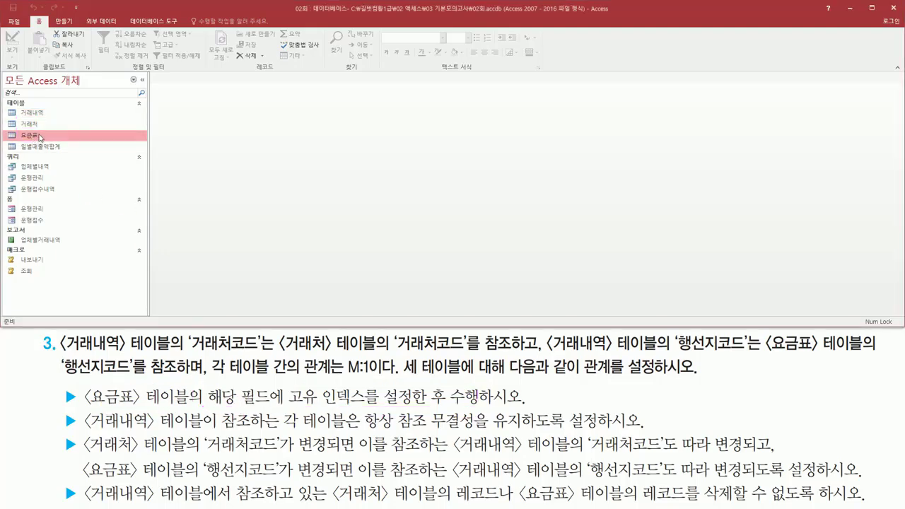
right_click(39, 137)
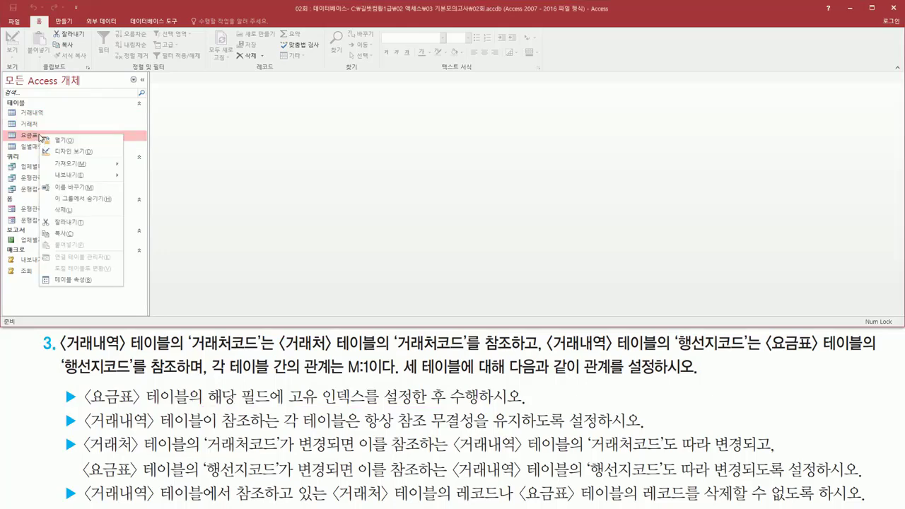
left_click(71, 154)
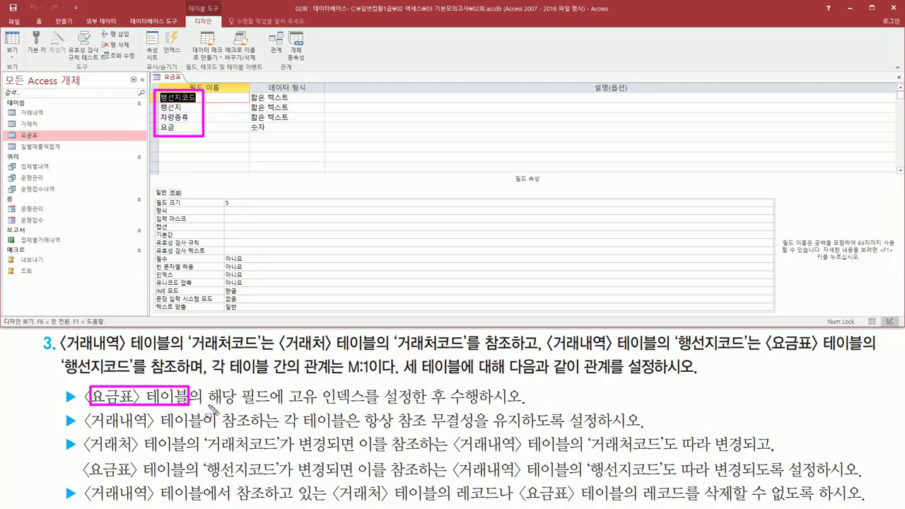
Set the 인덱스 property of the 행선지코드 field in the 요금표 table to 예(중복 불가능).
left_click_drag(209, 404, 481, 413)
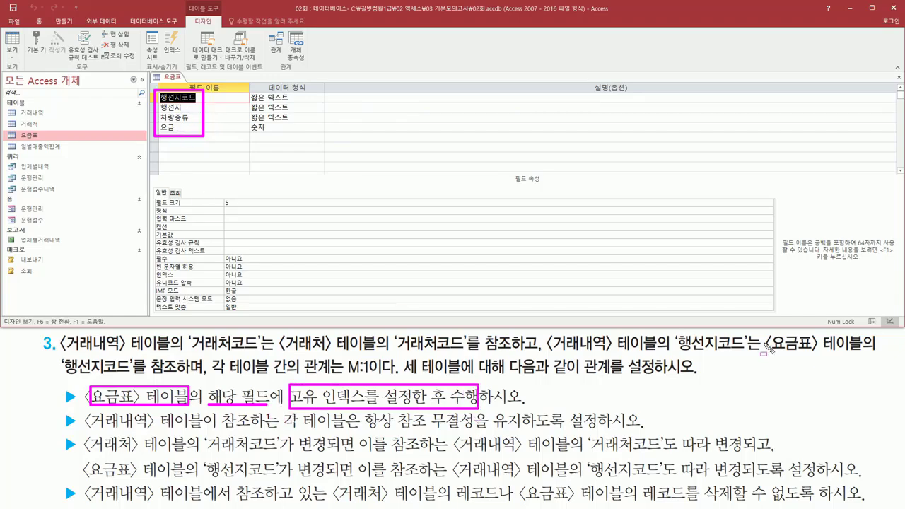
left_click_drag(762, 353, 864, 354)
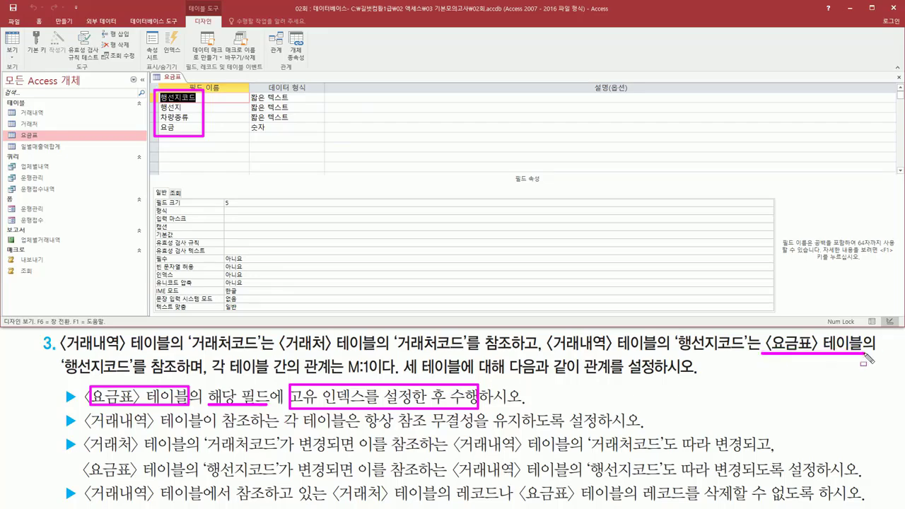
left_click_drag(60, 353, 131, 372)
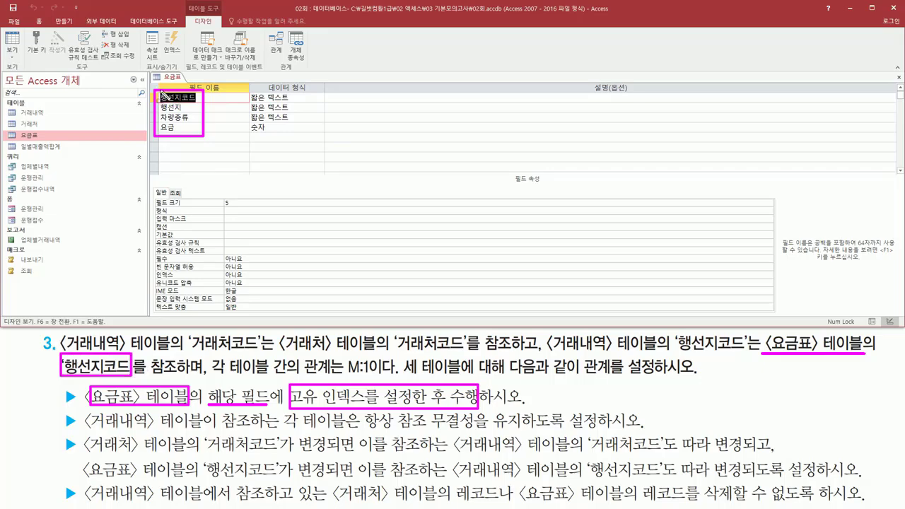
left_click_drag(157, 90, 199, 103)
left_click(199, 99)
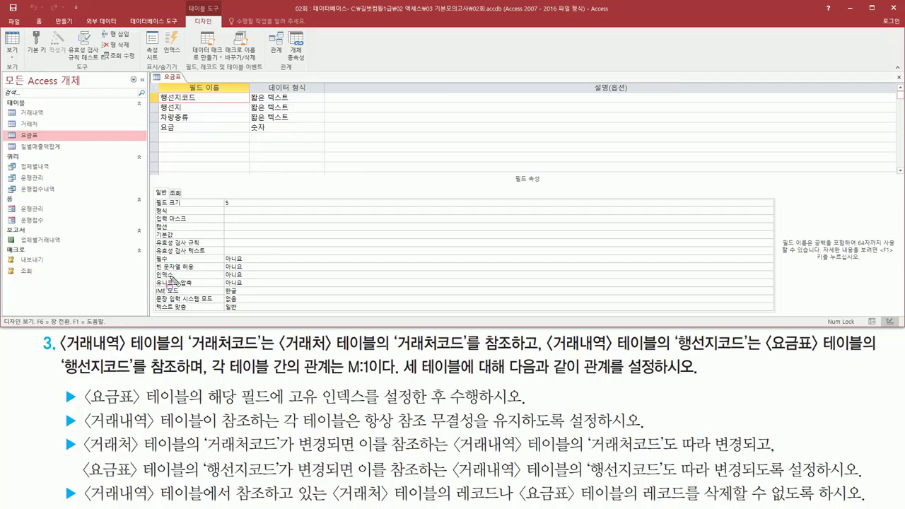
mouse_move(155, 267)
left_mouse_down()
mouse_move(167, 283)
mouse_move(269, 282)
left_mouse_up()
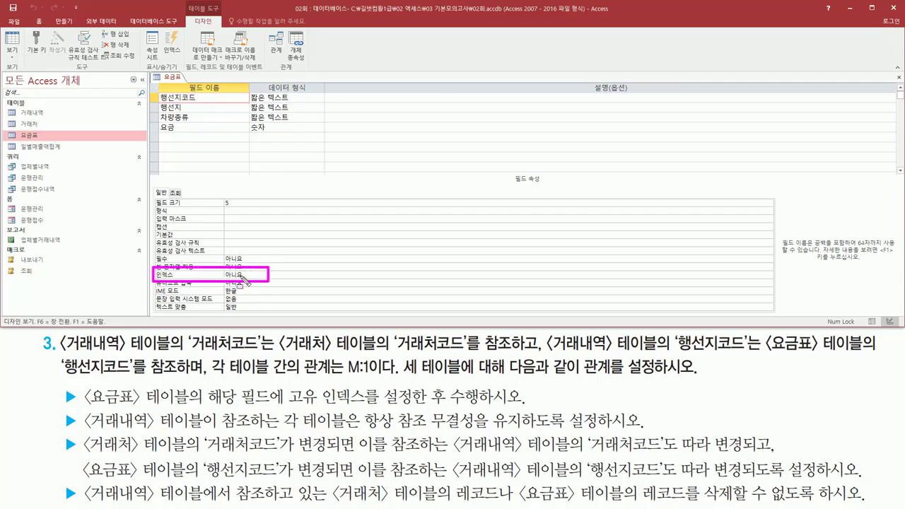
left_click_drag(288, 404, 368, 404)
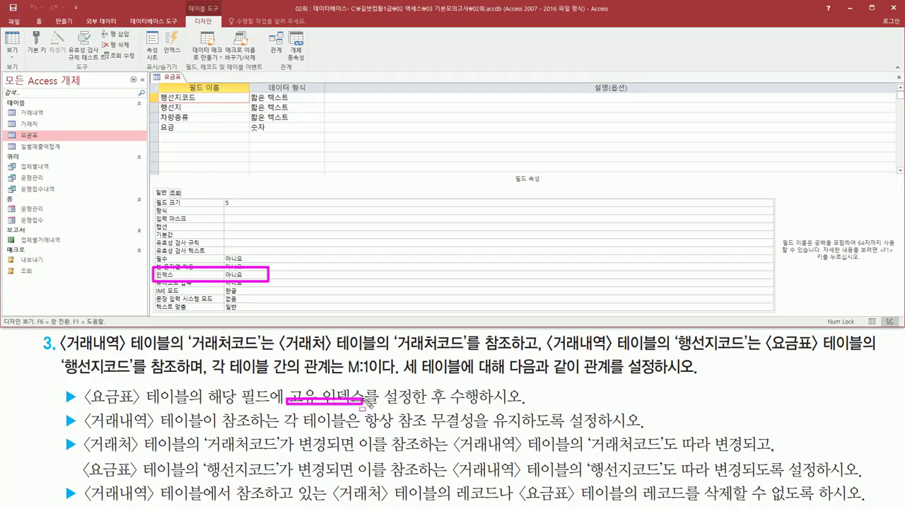
key("Escape")
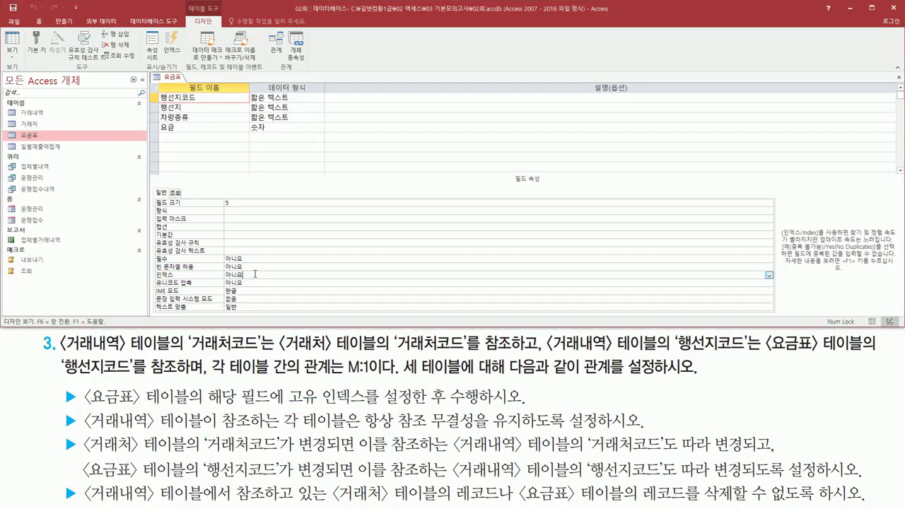
left_click(256, 274)
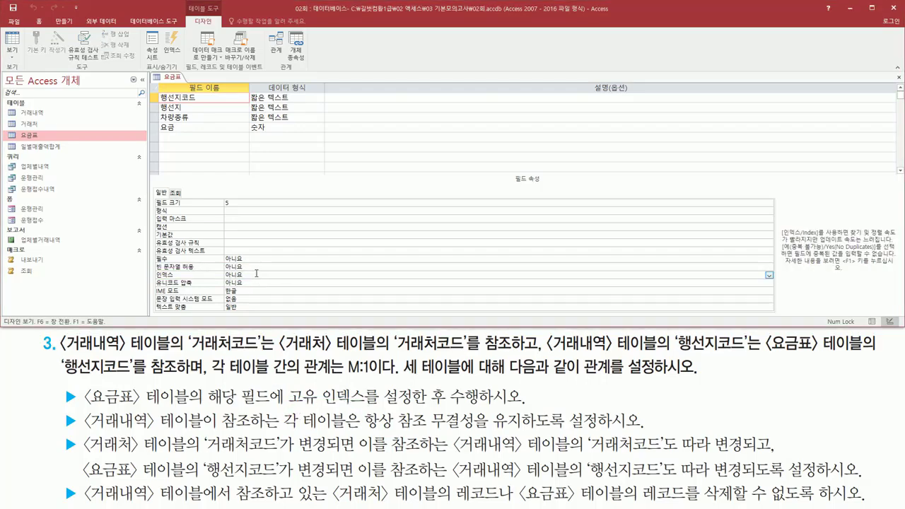
left_click(769, 276)
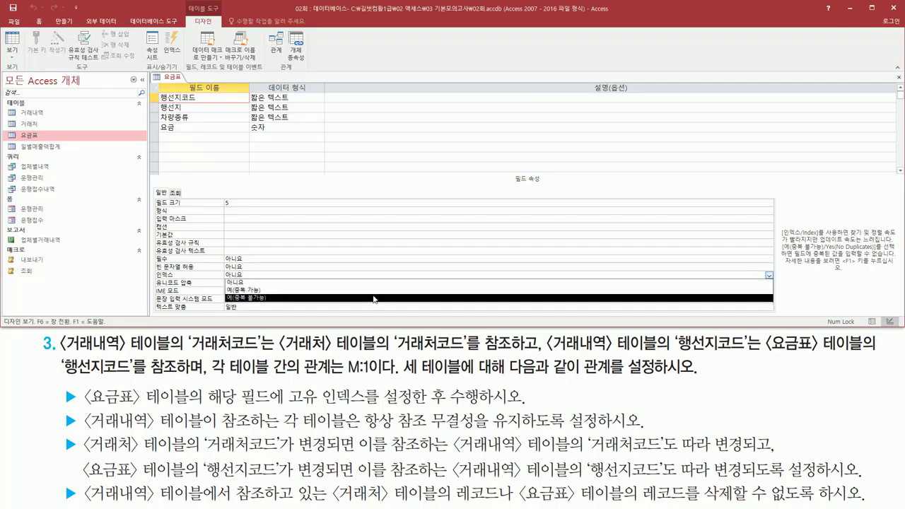
left_click(266, 299)
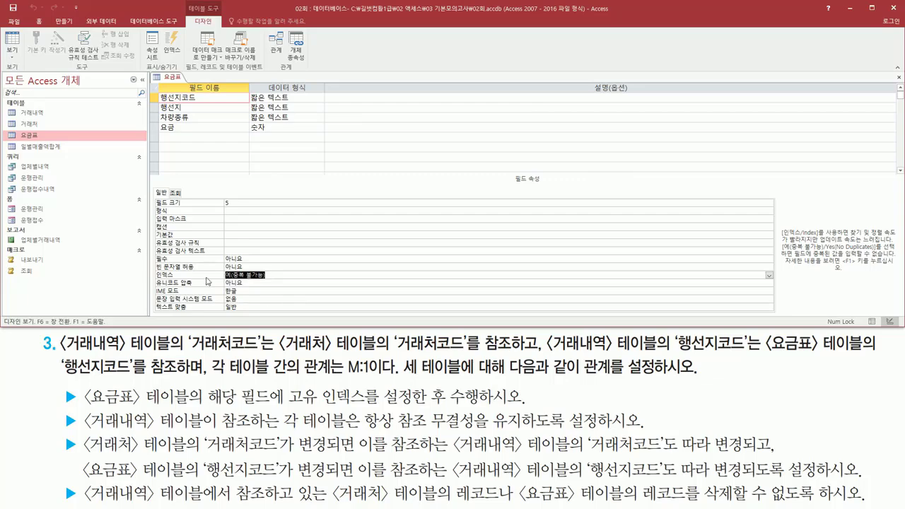
Close the 요금표 table, saving its design changes.
key("ctrl+shift+d")
left_click_drag(153, 268, 273, 282)
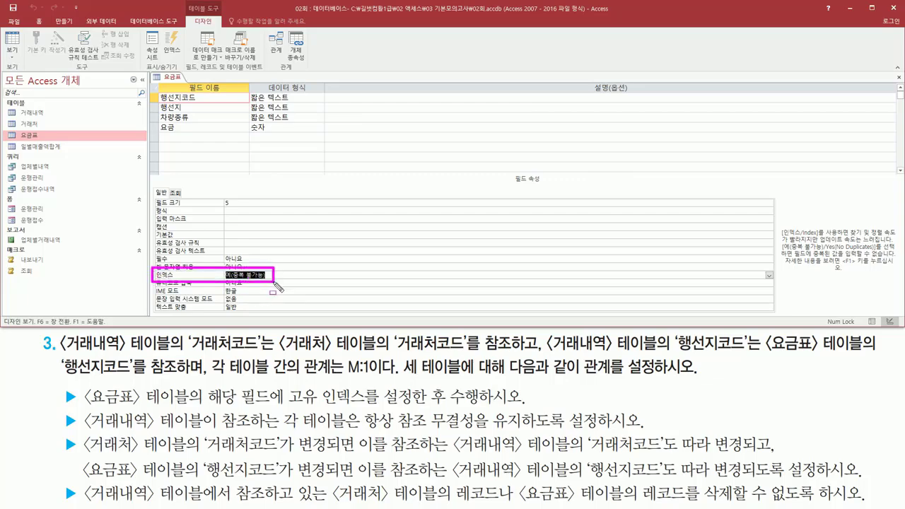
mouse_move(58, 406)
left_mouse_down()
mouse_move(563, 406)
mouse_move(542, 408)
left_mouse_up()
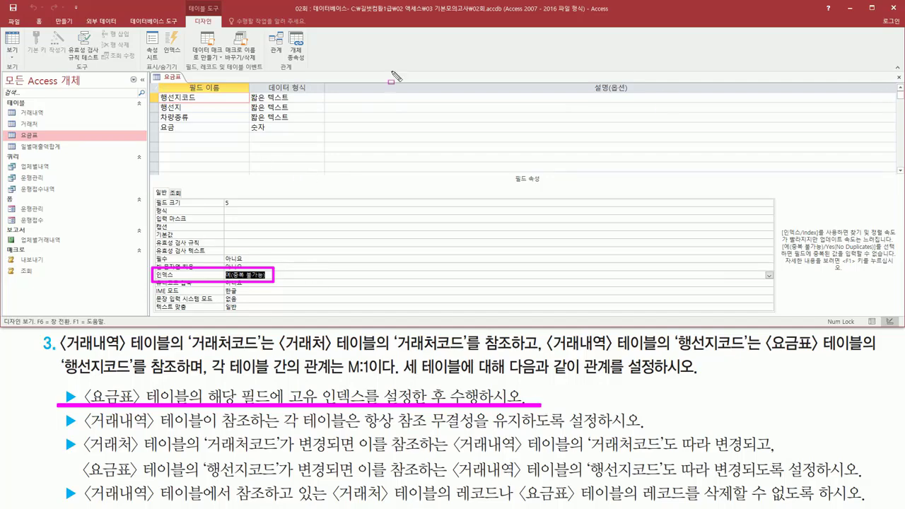
key("Escape")
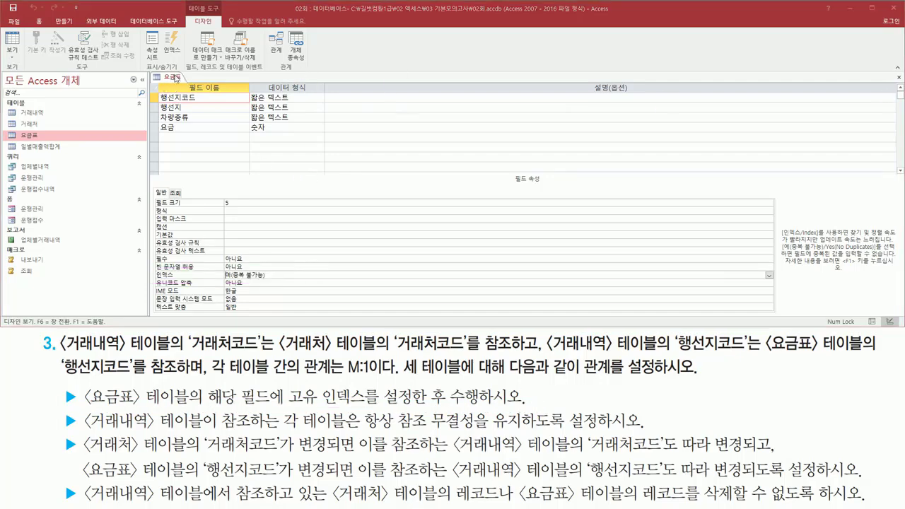
right_click(175, 79)
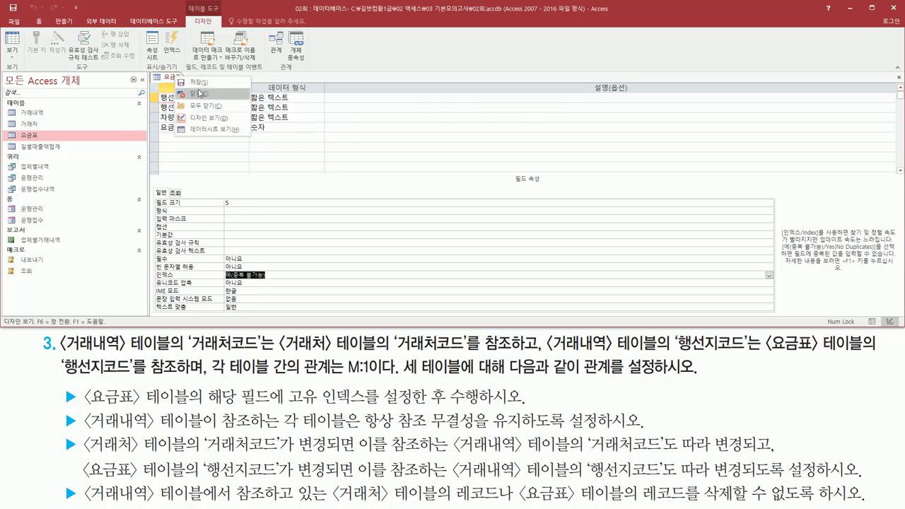
left_click(200, 94)
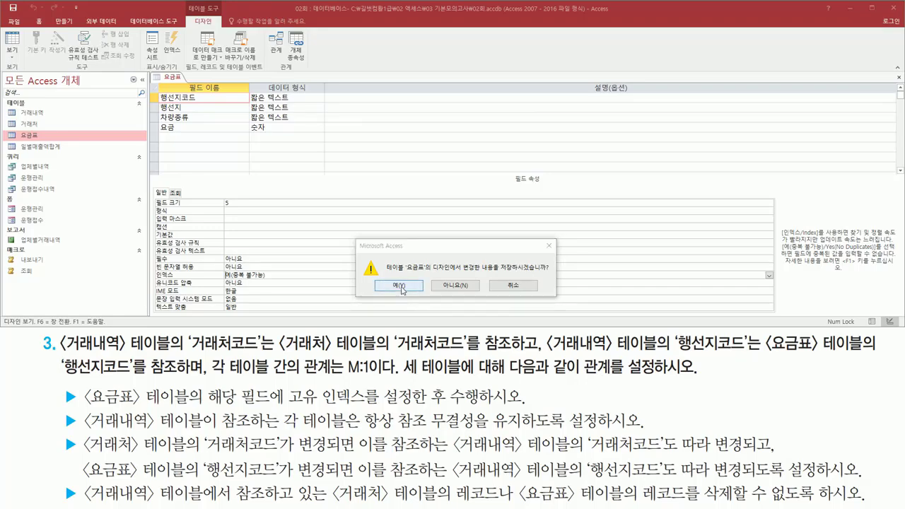
left_click(399, 286)
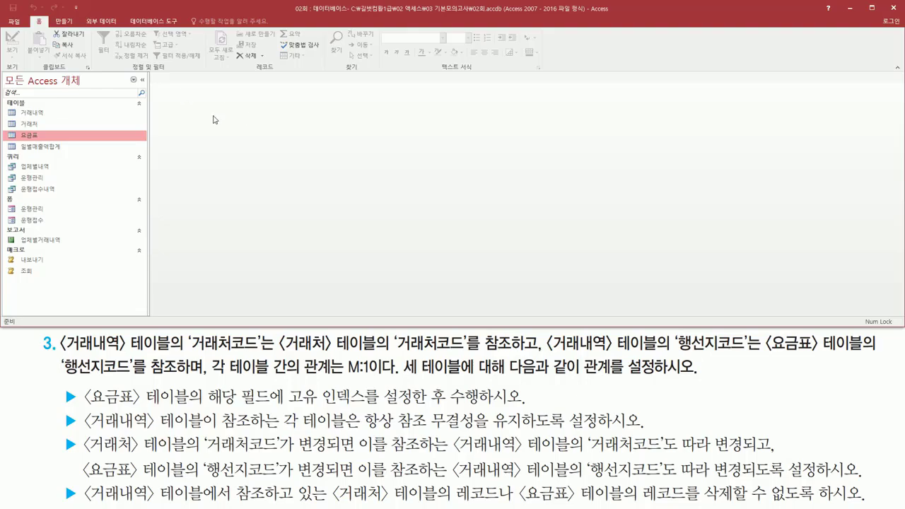
Open the database's Relationships window and dismiss the table list without adding any table.
left_click(167, 23)
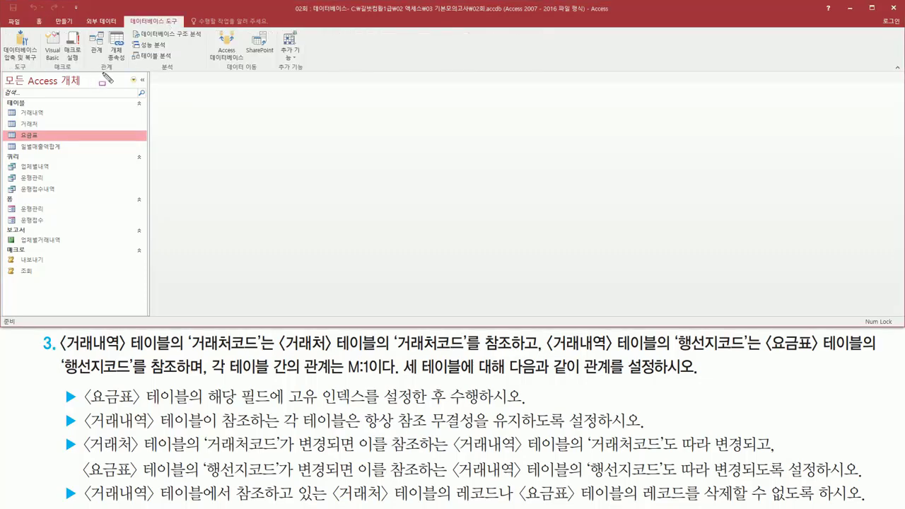
left_click_drag(96, 72, 120, 73)
left_click_drag(82, 30, 107, 63)
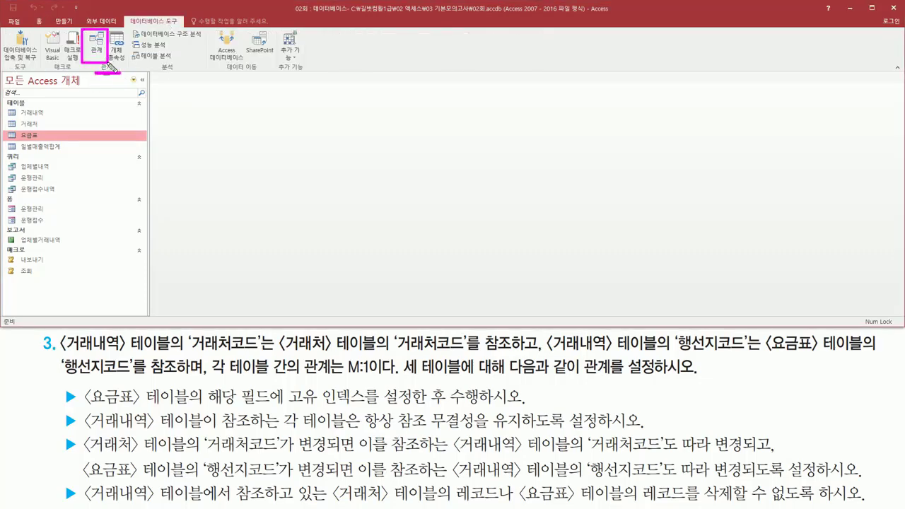
key("Escape")
left_click(98, 50)
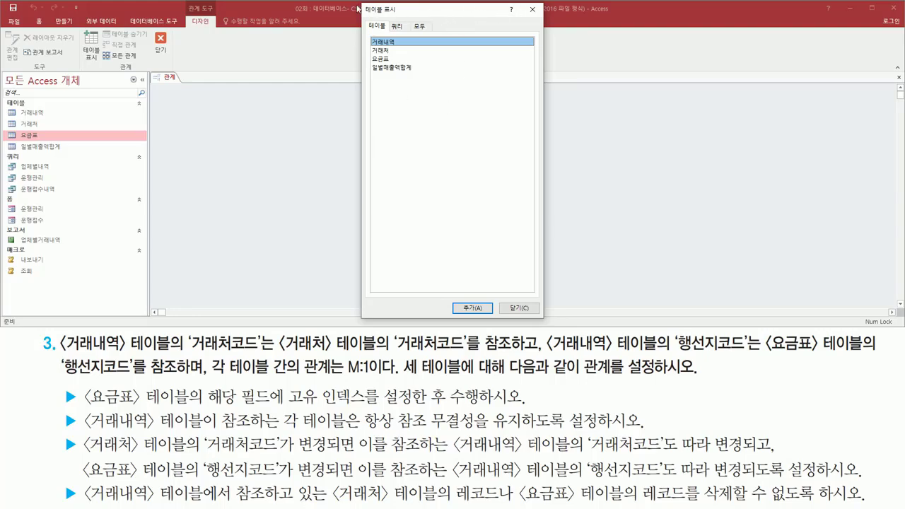
mouse_move(363, 6)
left_mouse_down()
mouse_move(487, 286)
mouse_move(542, 324)
left_mouse_up()
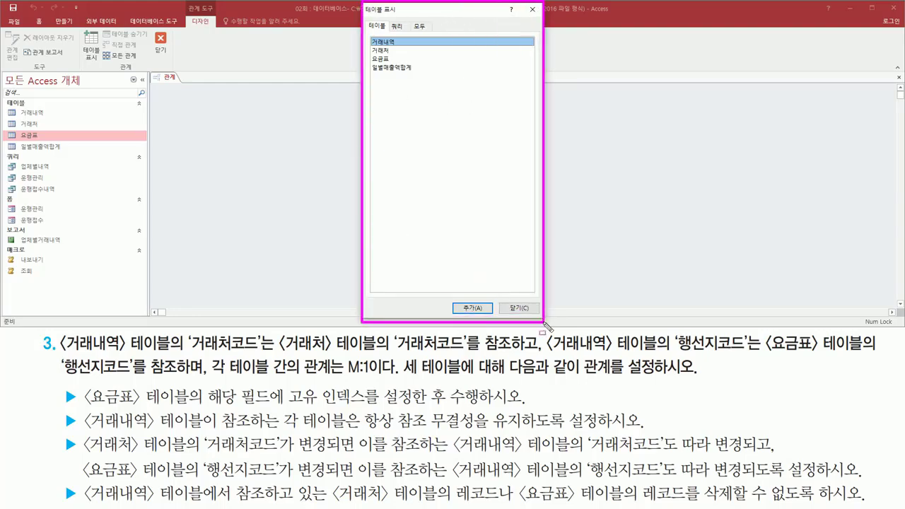
key("Escape")
left_click(532, 10)
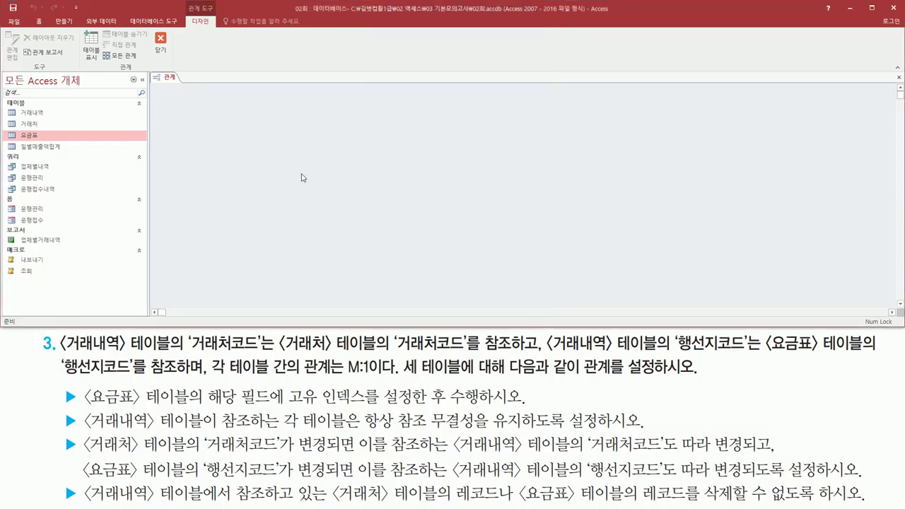
mouse_move(219, 108)
left_mouse_down()
mouse_move(673, 238)
mouse_move(728, 264)
left_mouse_up()
key("Escape")
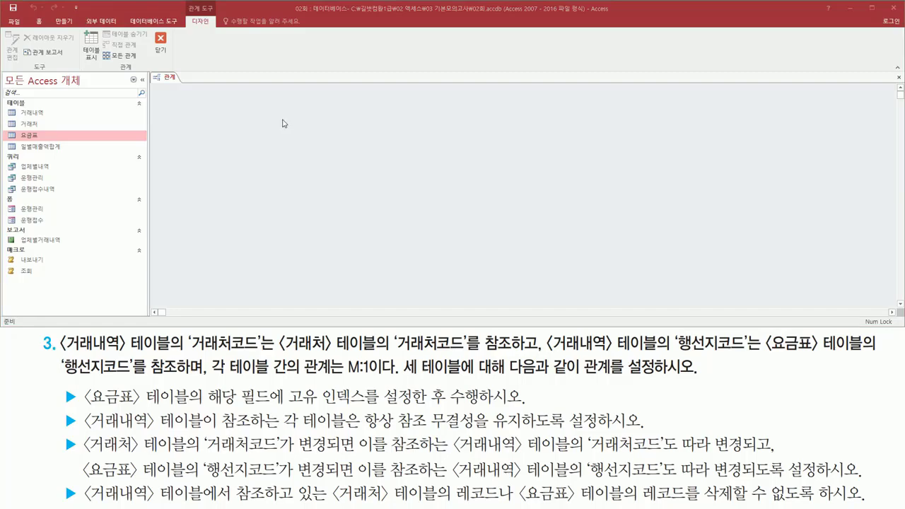
Open the list of tables that can be added to the Relationships window.
right_click(253, 108)
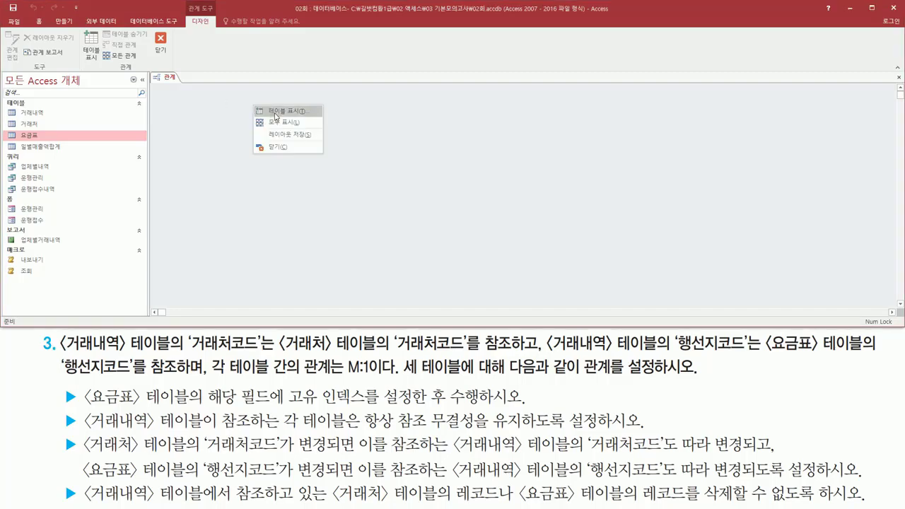
left_click(276, 112)
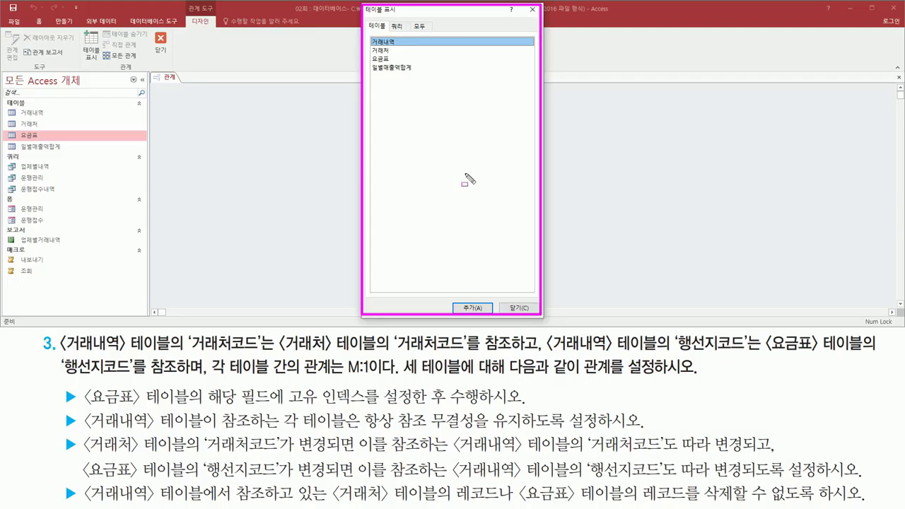
mouse_move(61, 351)
left_mouse_down()
mouse_move(162, 351)
mouse_move(170, 334)
left_mouse_up()
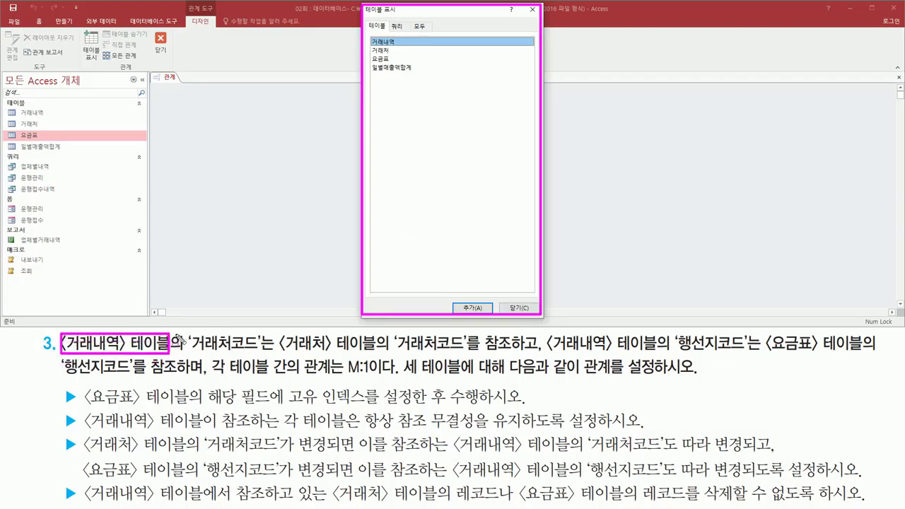
mouse_move(280, 353)
left_mouse_down()
mouse_move(357, 355)
mouse_move(378, 332)
left_mouse_up()
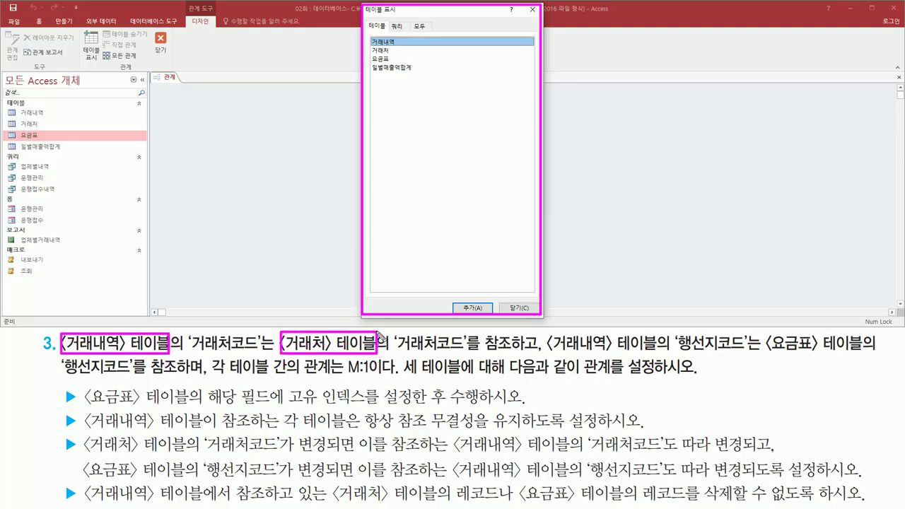
mouse_move(763, 352)
left_mouse_down()
mouse_move(856, 354)
mouse_move(869, 333)
left_mouse_up()
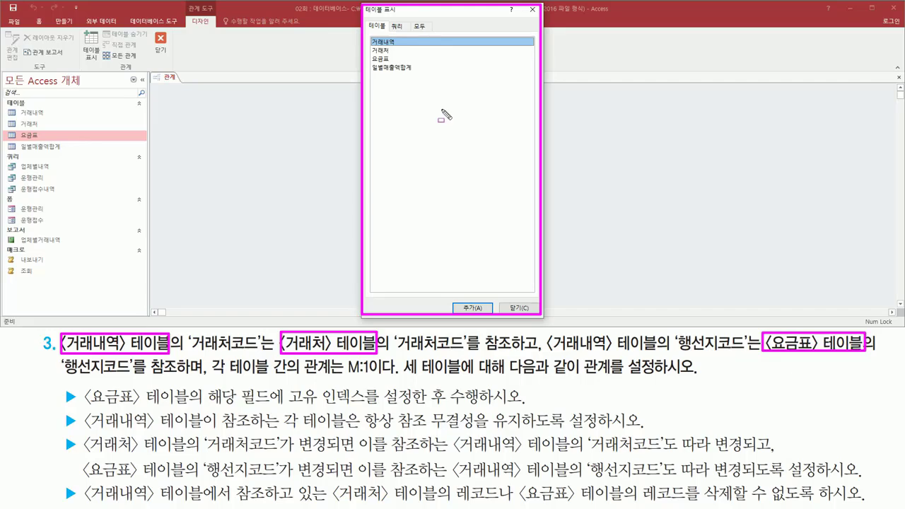
key("Escape")
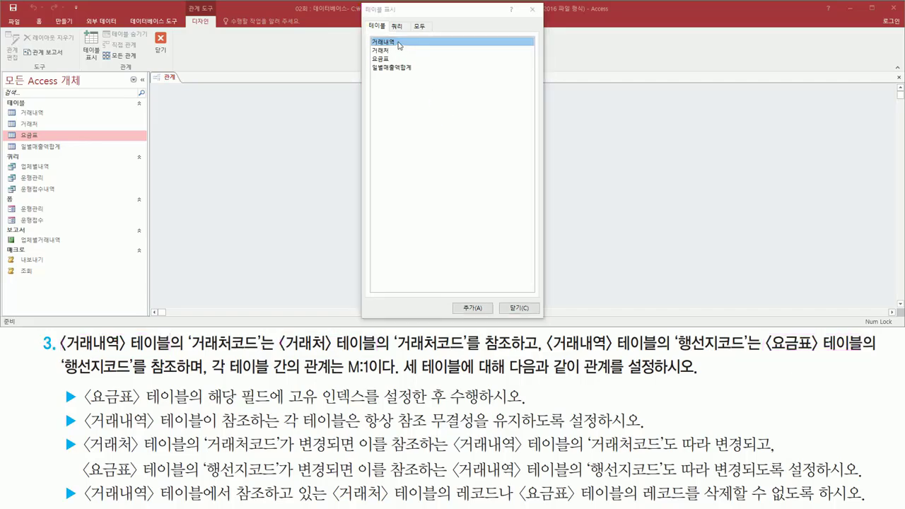
Add the 거래내역, 거래처 and 요금표 tables to the Relationships window and close the table list.
double_click(398, 42)
left_click(387, 51)
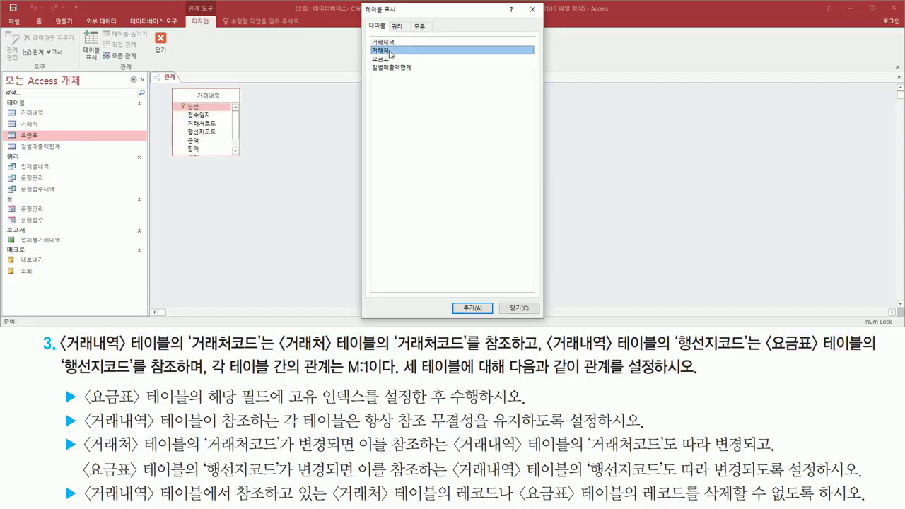
double_click(389, 52)
left_click(390, 60)
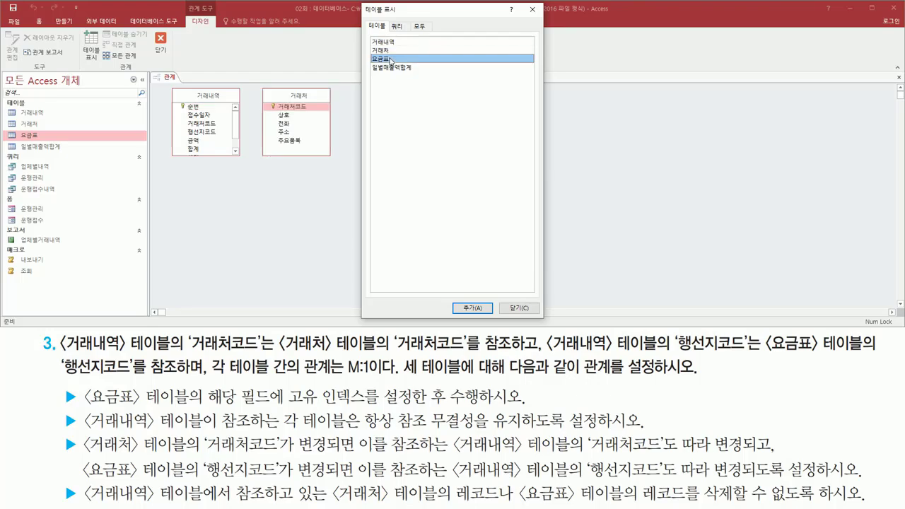
double_click(391, 59)
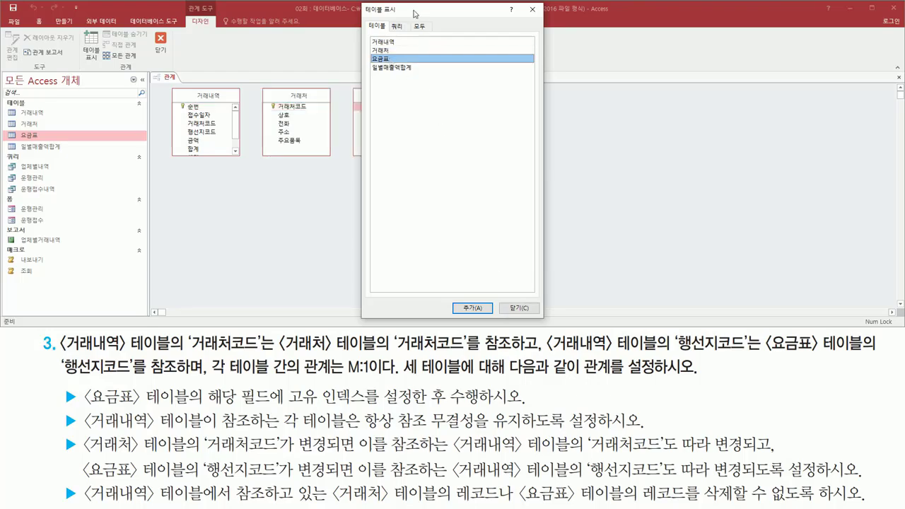
left_click_drag(415, 13, 524, 18)
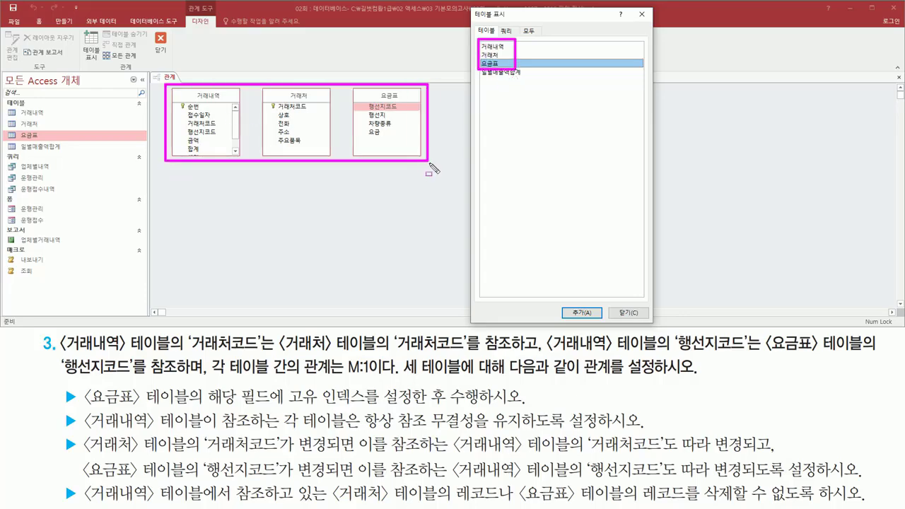
left_click(642, 14)
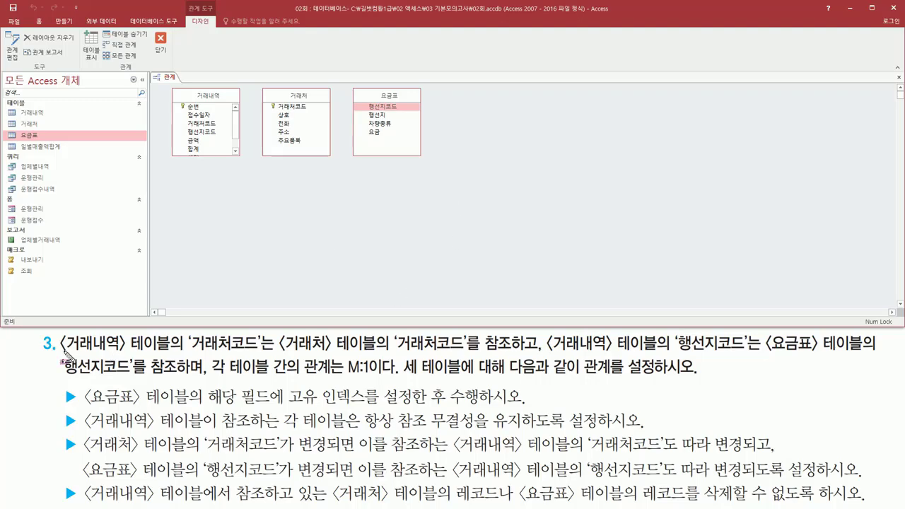
left_click_drag(64, 350, 472, 357)
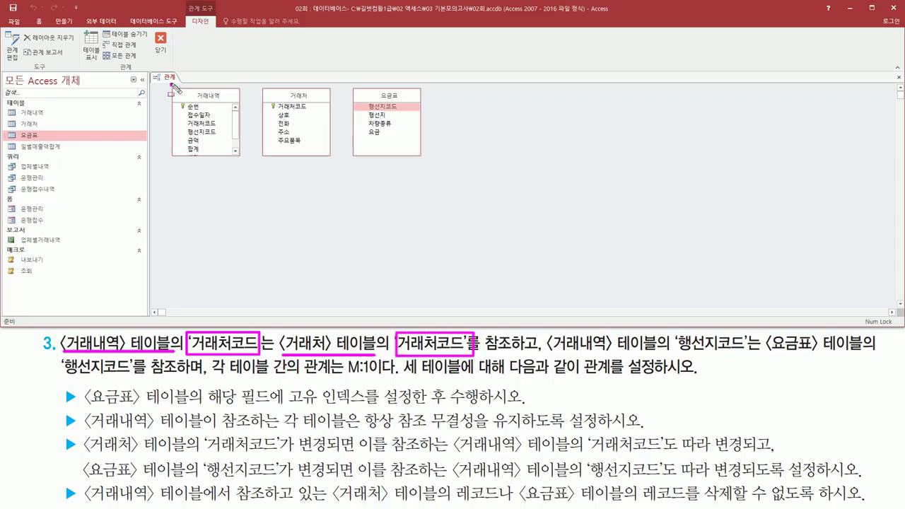
mouse_move(171, 84)
left_mouse_down()
mouse_move(185, 143)
mouse_move(242, 157)
left_mouse_up()
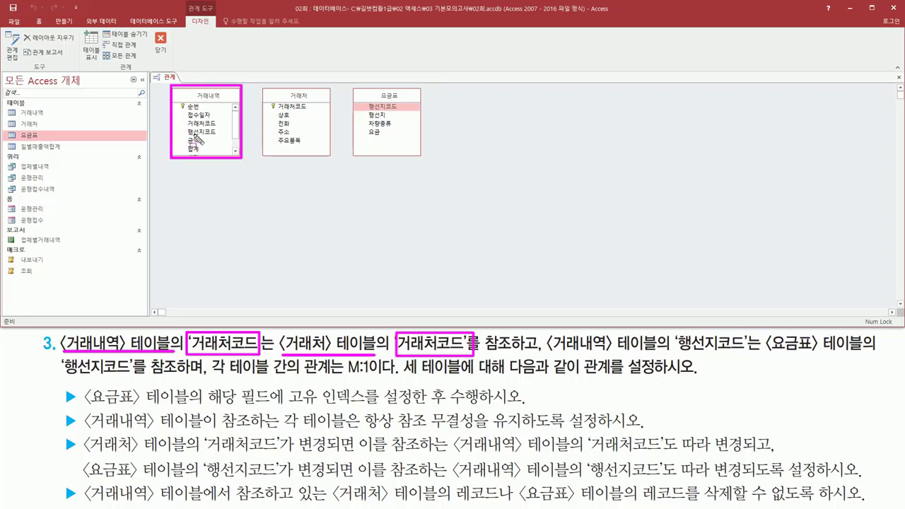
left_click_drag(185, 118, 218, 128)
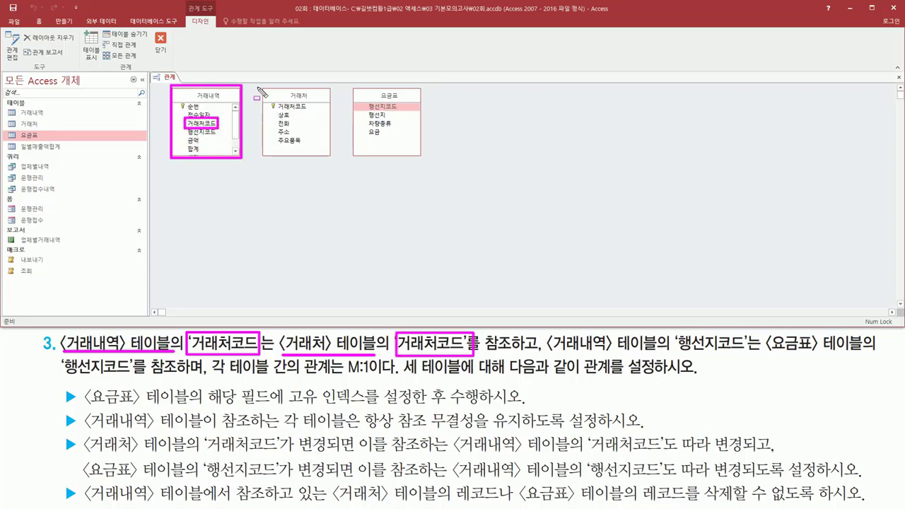
mouse_move(259, 86)
left_mouse_down()
mouse_move(290, 136)
mouse_move(338, 161)
left_mouse_up()
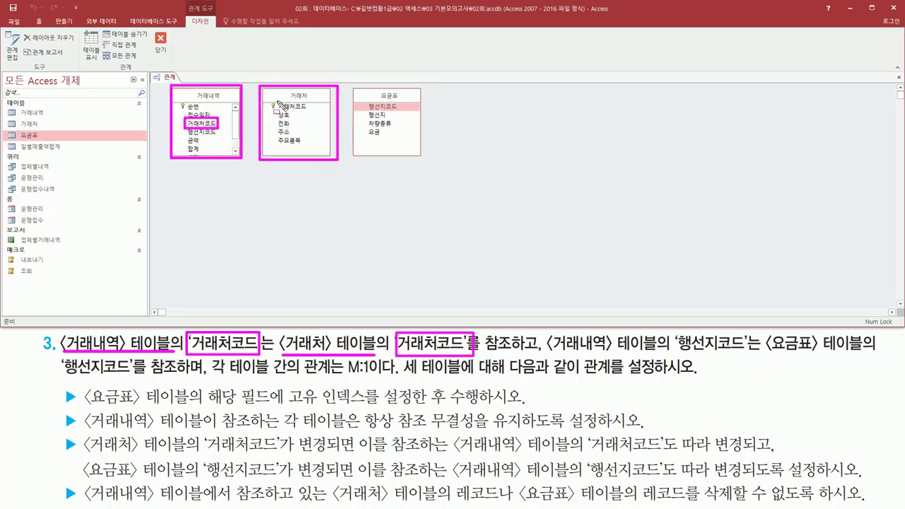
left_click_drag(277, 102, 307, 110)
key("Escape")
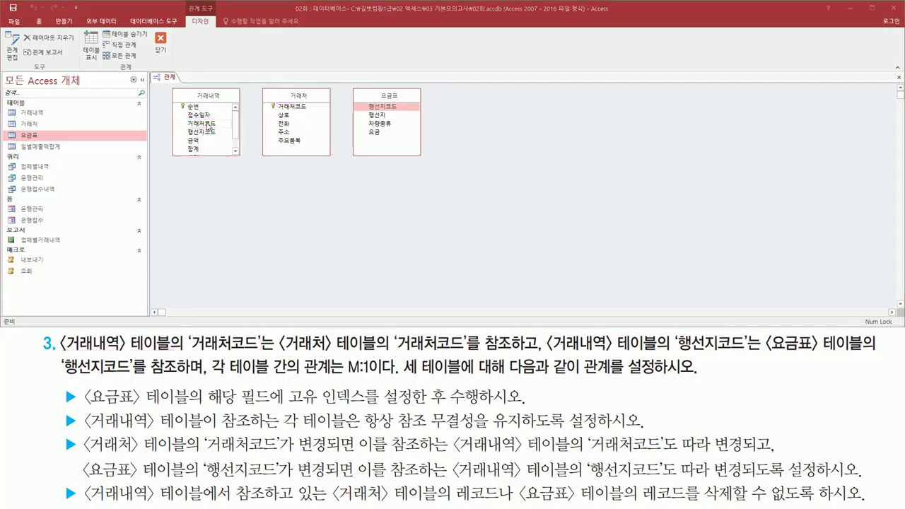
Start a relationship linking the 거래처코드 field of 거래내역 to the 거래처코드 field of 거래처.
left_click(195, 124)
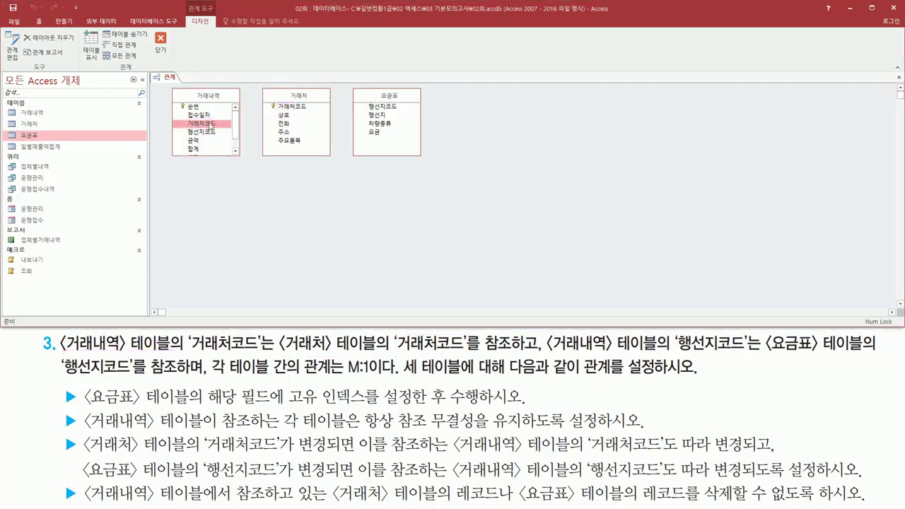
left_click_drag(202, 126, 296, 108)
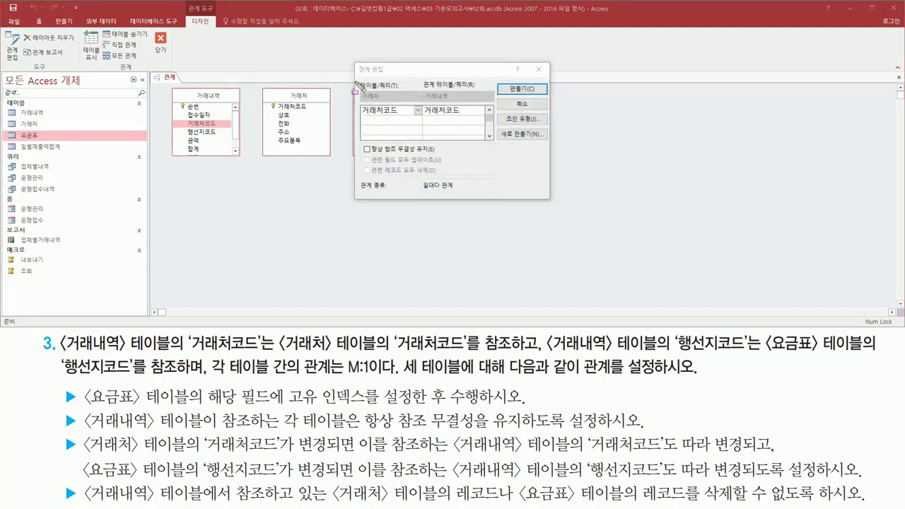
mouse_move(353, 60)
left_mouse_down()
mouse_move(382, 177)
mouse_move(546, 189)
mouse_move(554, 200)
left_mouse_up()
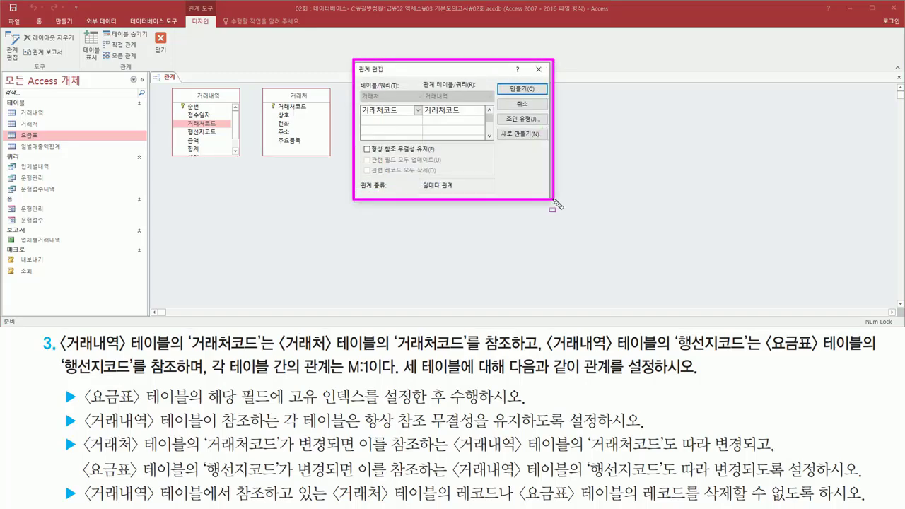
left_click_drag(360, 90, 404, 117)
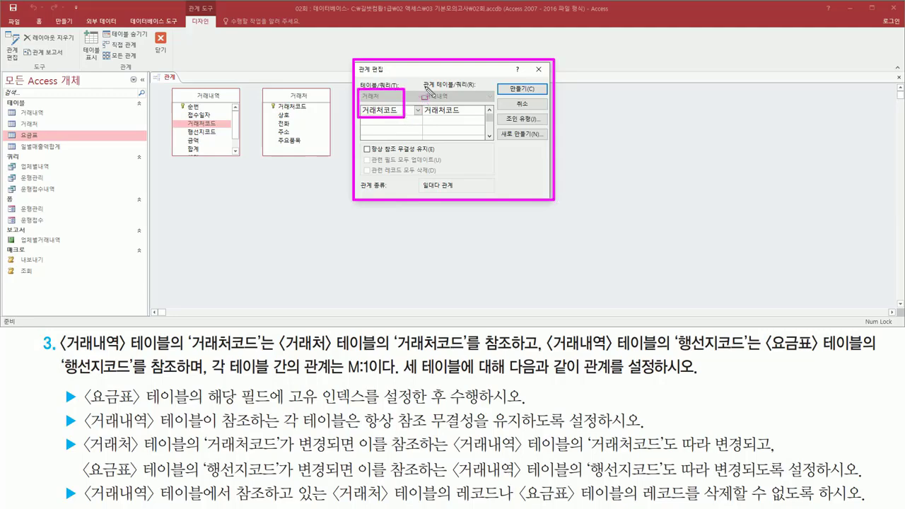
mouse_move(424, 87)
left_mouse_down()
mouse_move(470, 105)
mouse_move(464, 117)
left_mouse_up()
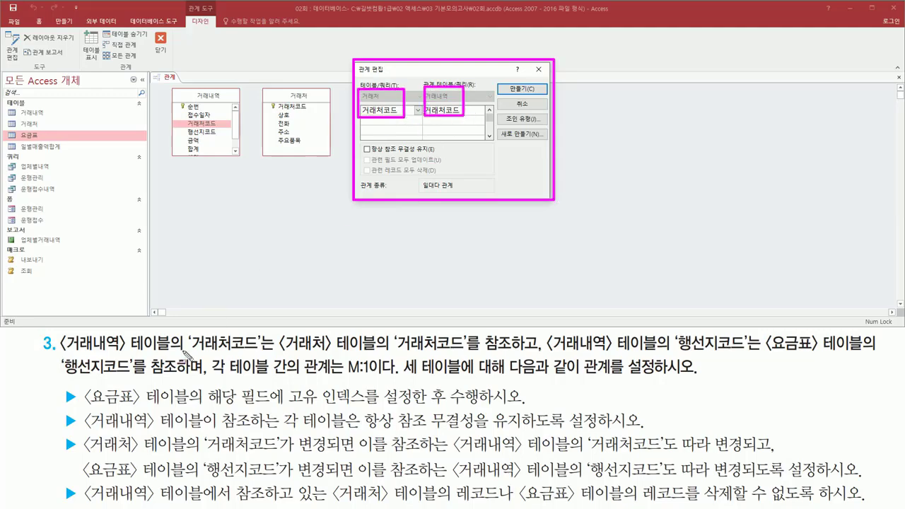
mouse_move(61, 408)
left_mouse_down()
mouse_move(80, 432)
mouse_move(212, 428)
left_mouse_up()
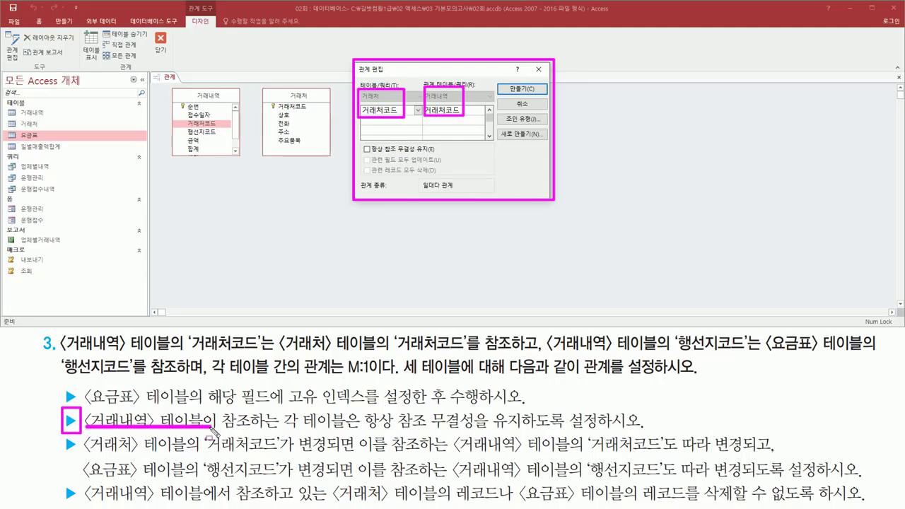
left_click_drag(282, 428, 599, 431)
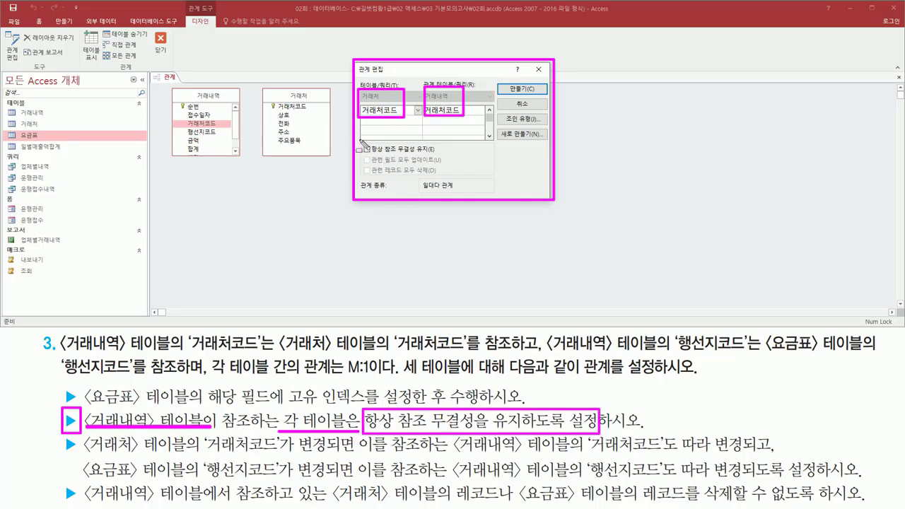
left_click_drag(358, 139, 429, 154)
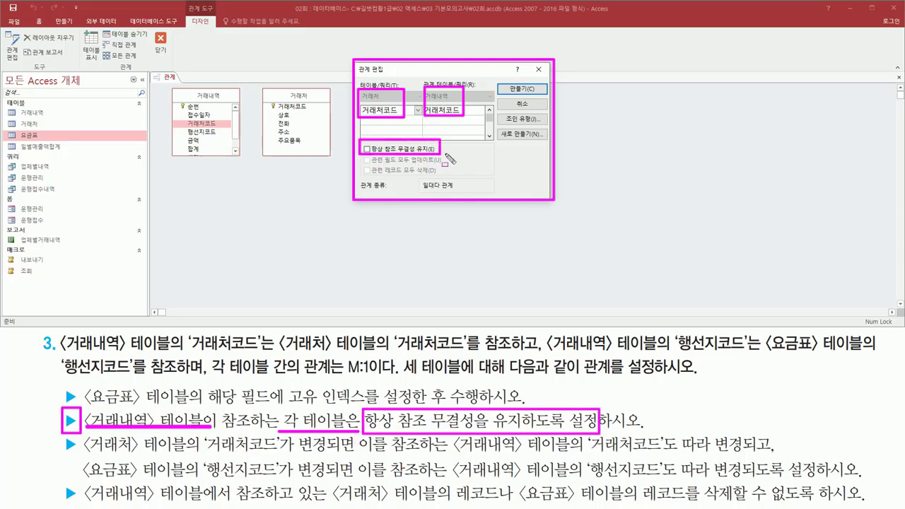
Enable 항상 참조 무결성 유지 for the 거래처코드 relationship between 거래처 and 거래내역.
left_click(367, 149)
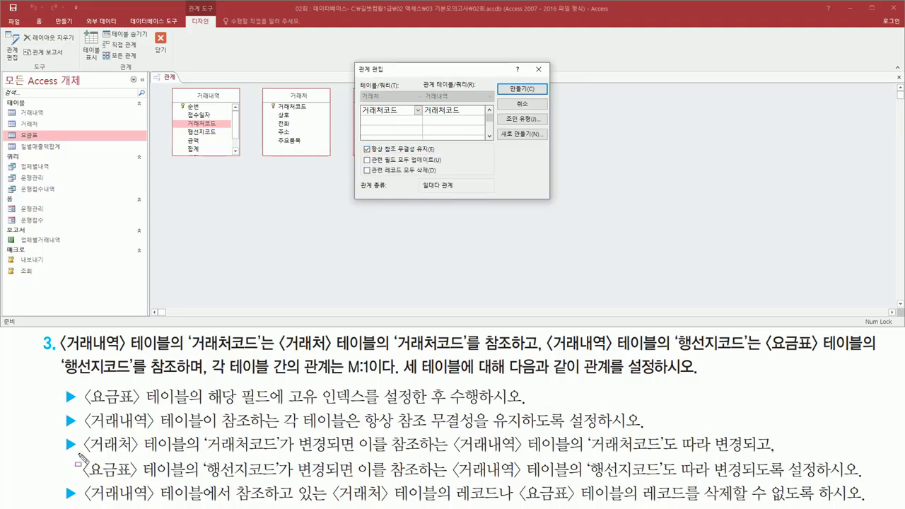
mouse_move(61, 436)
left_mouse_down()
mouse_move(61, 453)
mouse_move(76, 436)
mouse_move(183, 456)
mouse_move(360, 453)
left_mouse_up()
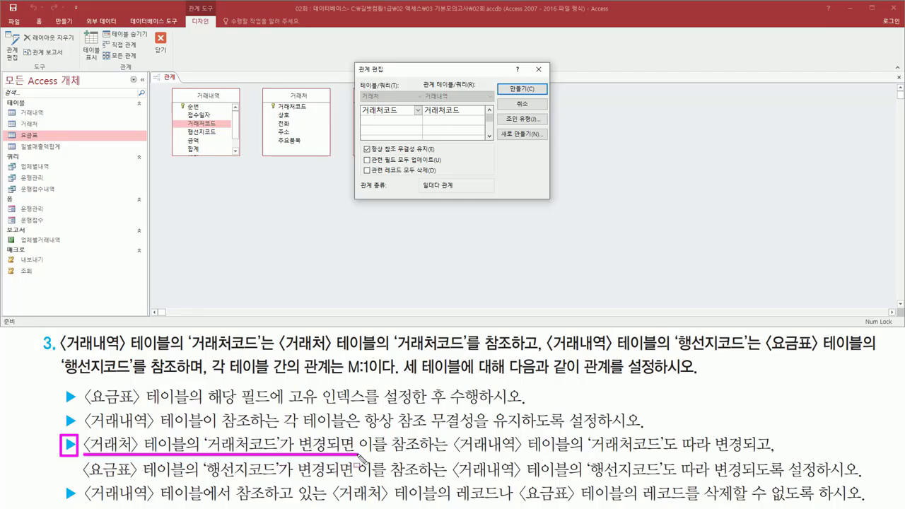
left_click_drag(455, 457, 787, 454)
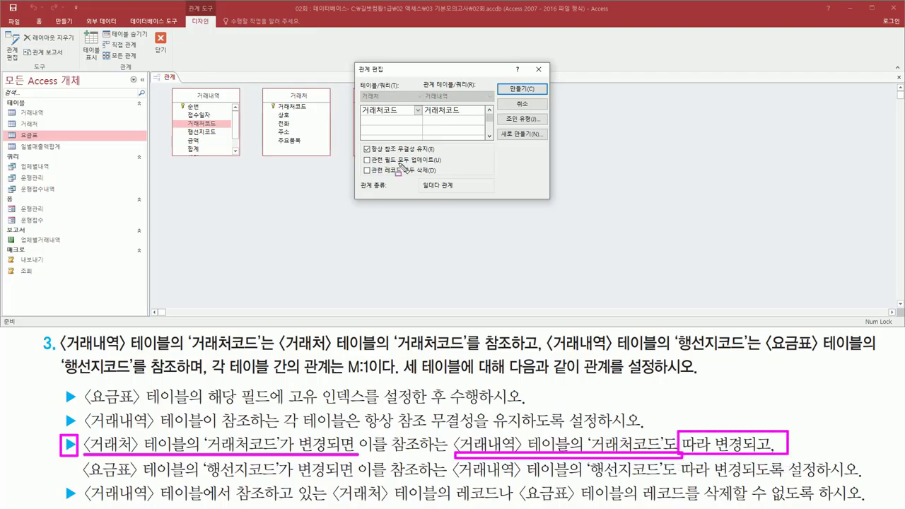
left_click_drag(398, 164, 444, 164)
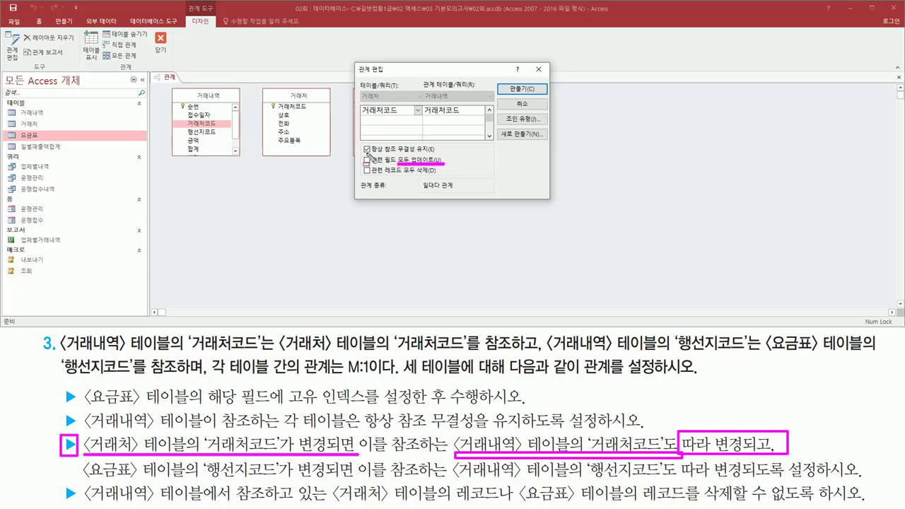
key("Escape")
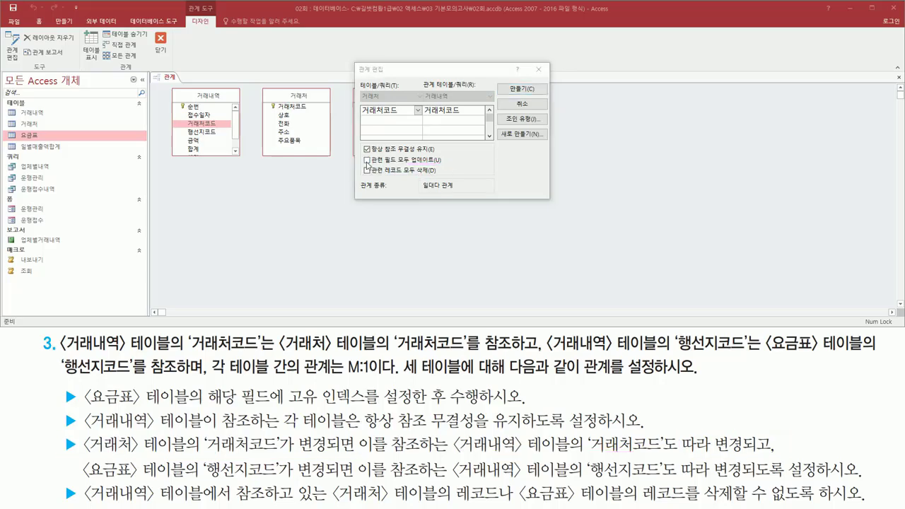
Enable 관련 필드 모두 업데이트 for the 거래처코드 relationship between 거래처 and 거래내역.
left_click(366, 159)
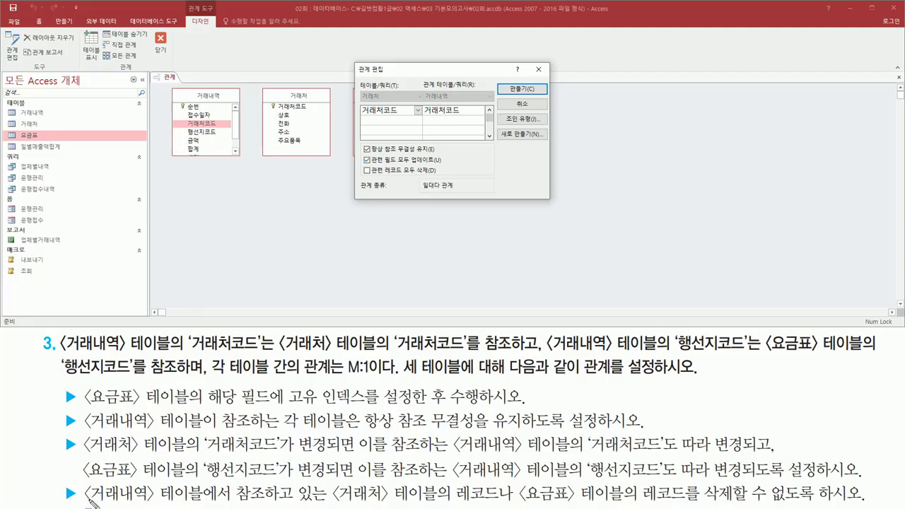
left_click_drag(89, 499, 325, 502)
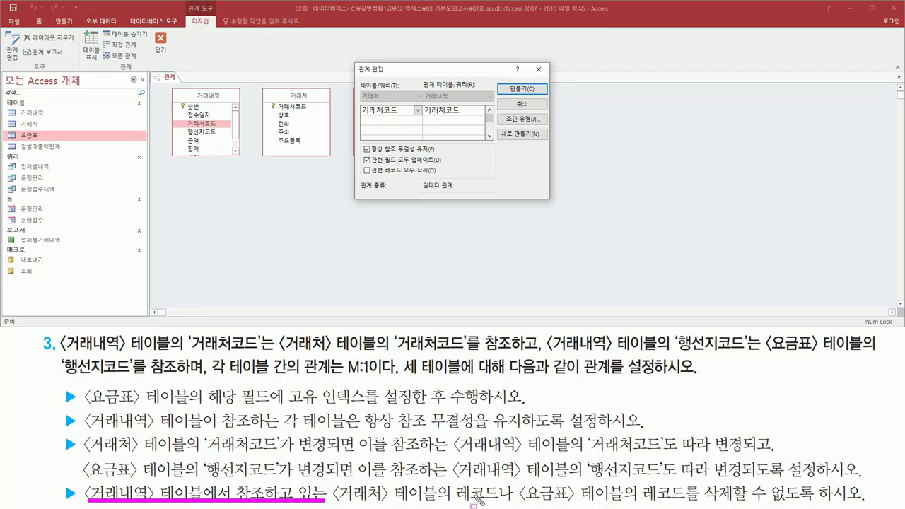
mouse_move(337, 483)
left_mouse_down()
mouse_move(498, 495)
mouse_move(505, 504)
left_mouse_up()
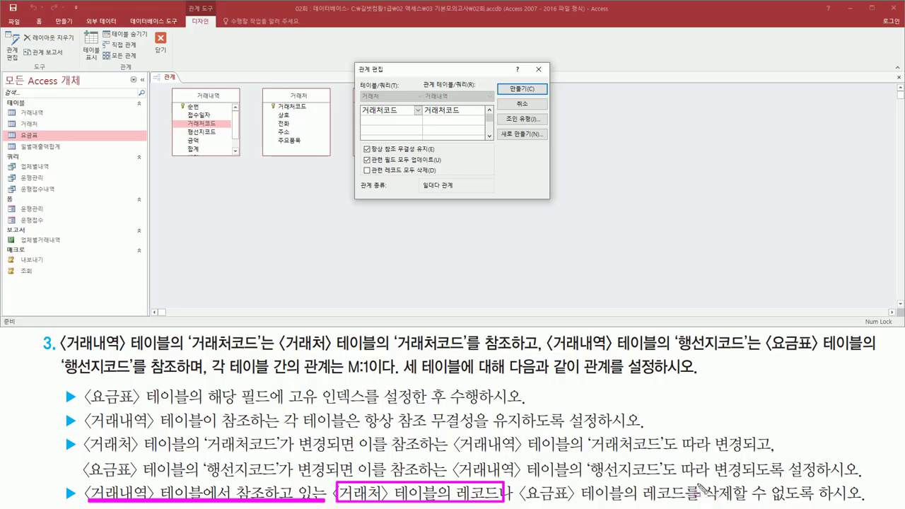
left_click_drag(698, 485, 867, 504)
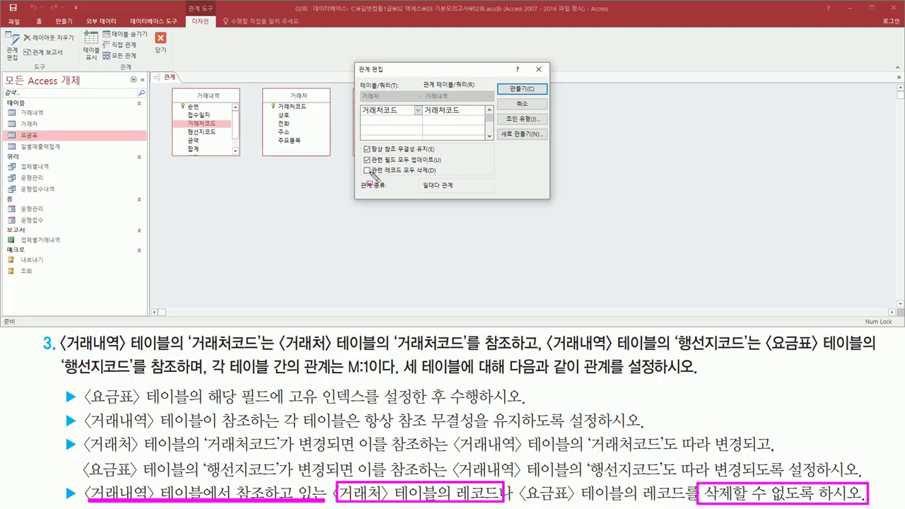
left_click_drag(402, 174, 435, 174)
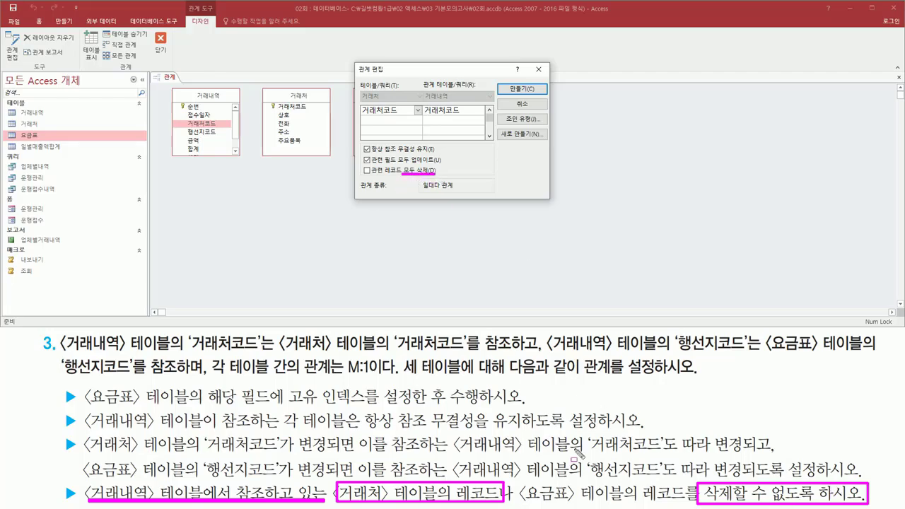
mouse_move(365, 169)
left_mouse_down()
mouse_move(362, 177)
mouse_move(374, 179)
left_mouse_up()
key("Escape")
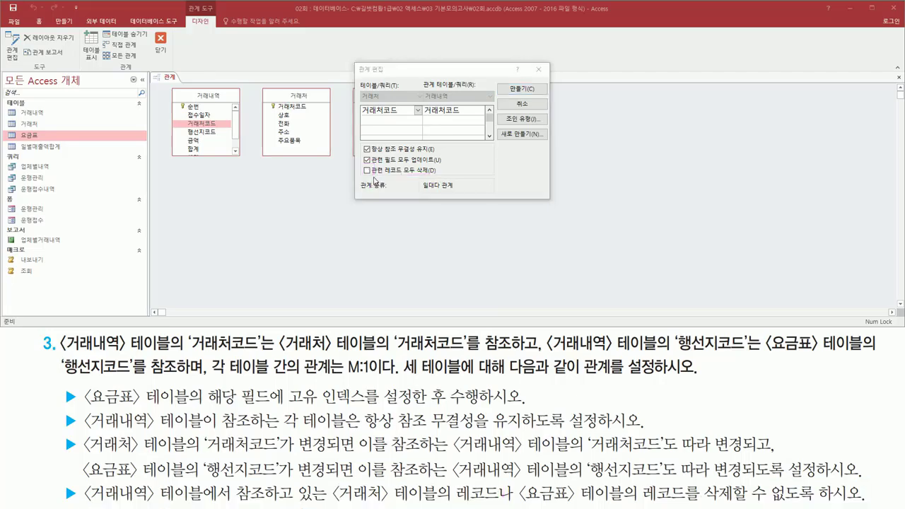
Create the 거래처코드 relationship between 거래처 and 거래내역 with the chosen integrity options.
left_click_drag(361, 140, 453, 179)
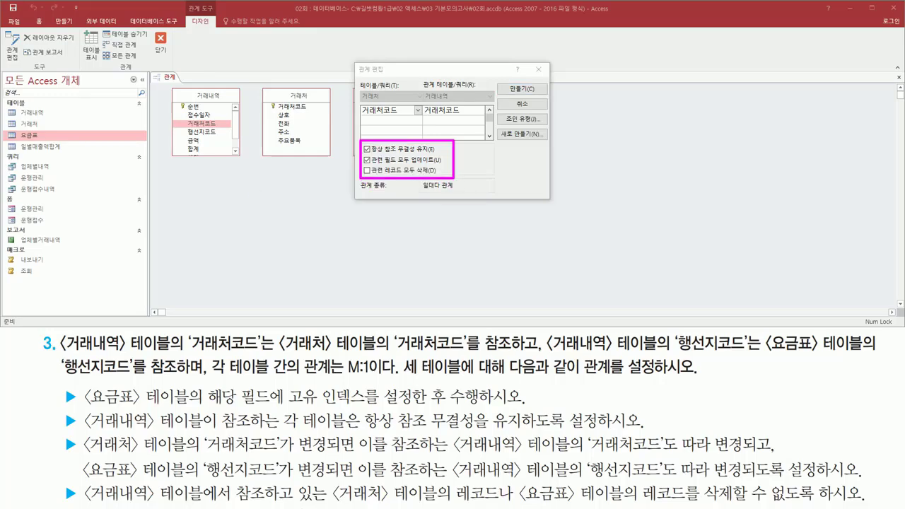
left_click_drag(505, 80, 549, 98)
key("Escape")
left_click(523, 88)
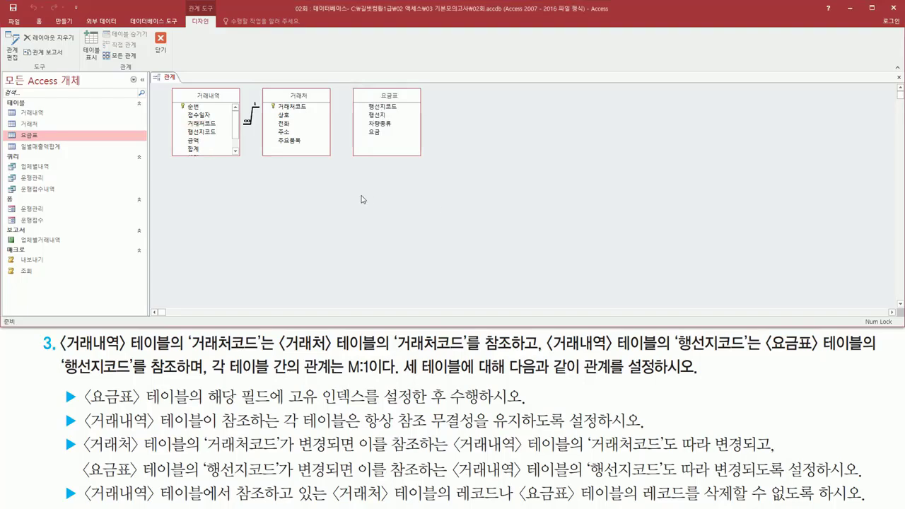
left_click_drag(171, 88, 330, 159)
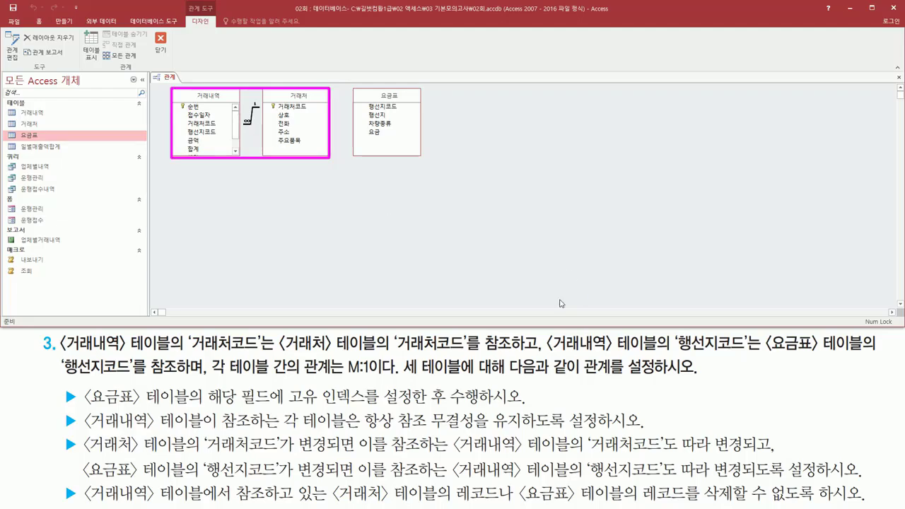
key("Escape")
Start a relationship linking the 행선지코드 field of 거래내역 to the 행선지코드 field of 요금표.
mouse_move(550, 350)
left_mouse_down()
mouse_move(662, 352)
mouse_move(662, 333)
mouse_move(749, 350)
left_mouse_up()
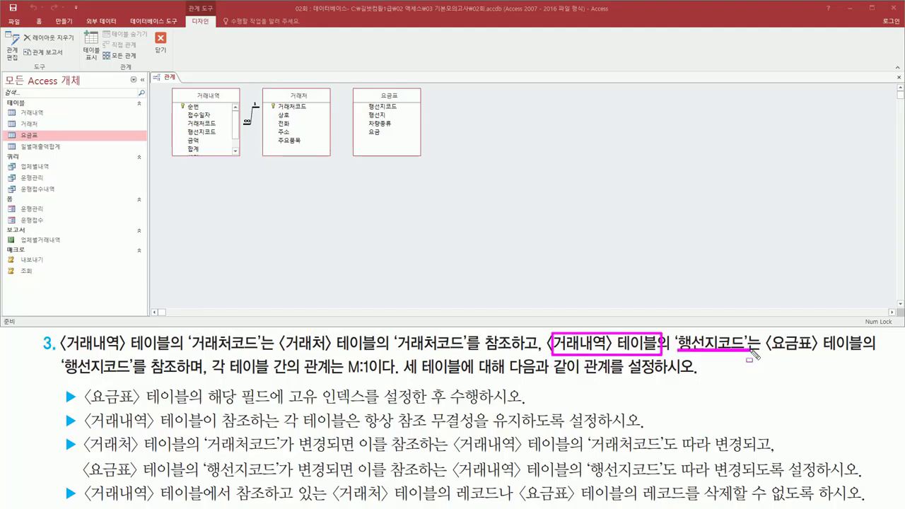
mouse_move(191, 102)
left_mouse_down()
mouse_move(170, 88)
mouse_move(193, 134)
mouse_move(243, 160)
left_mouse_up()
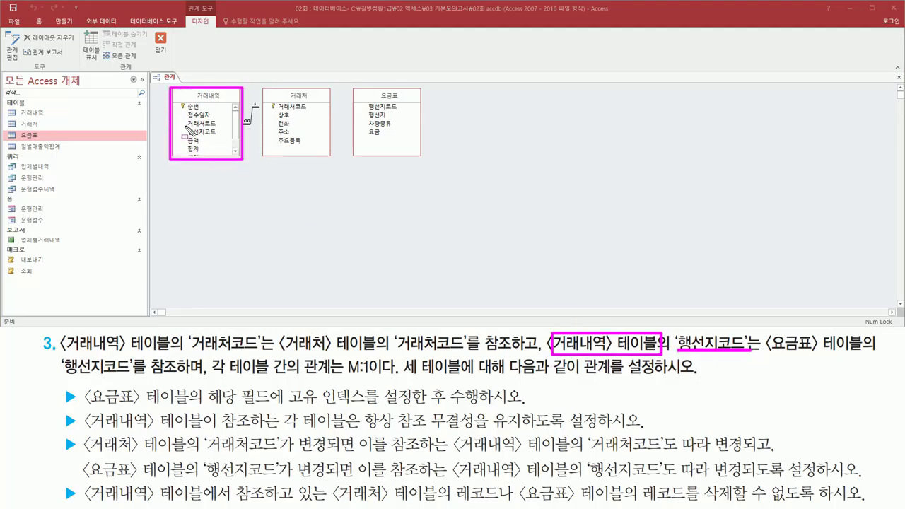
left_click_drag(185, 126, 221, 137)
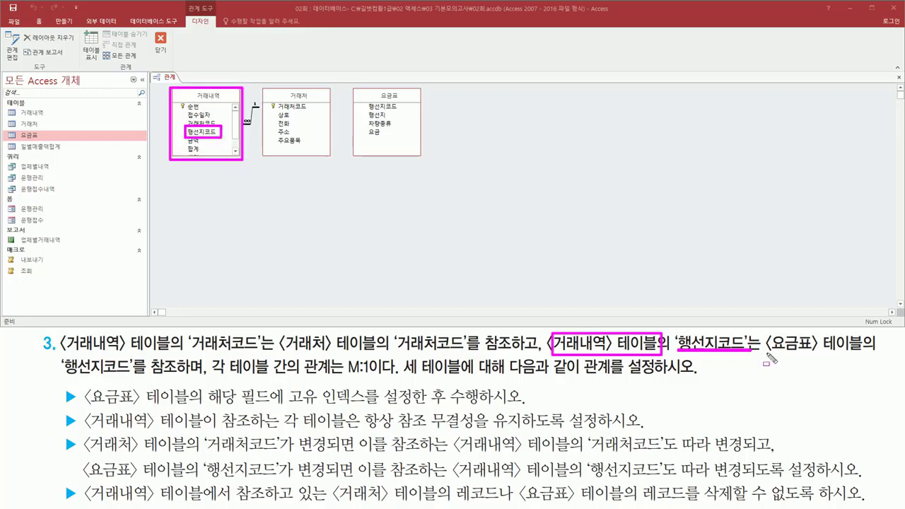
left_click_drag(766, 354, 866, 333)
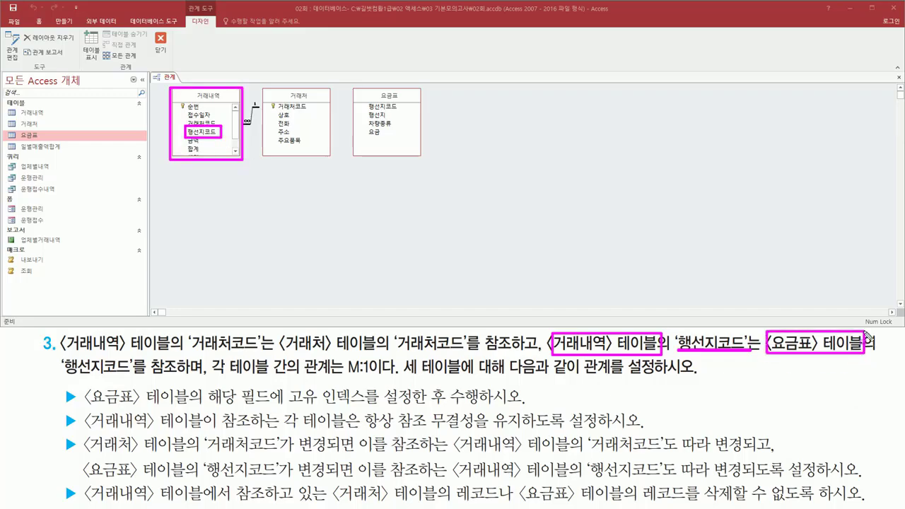
mouse_move(352, 86)
left_mouse_down()
mouse_move(384, 132)
mouse_move(422, 159)
left_mouse_up()
left_click_drag(61, 386, 182, 386)
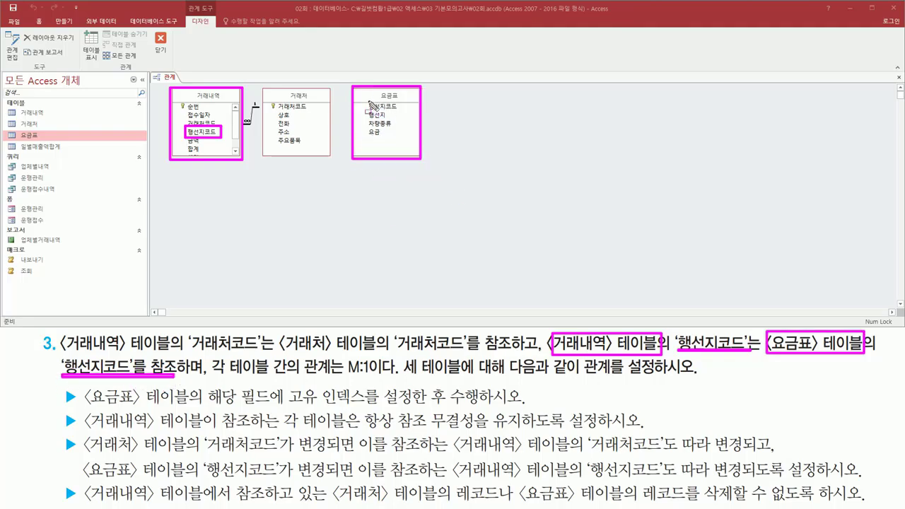
left_click_drag(367, 101, 399, 111)
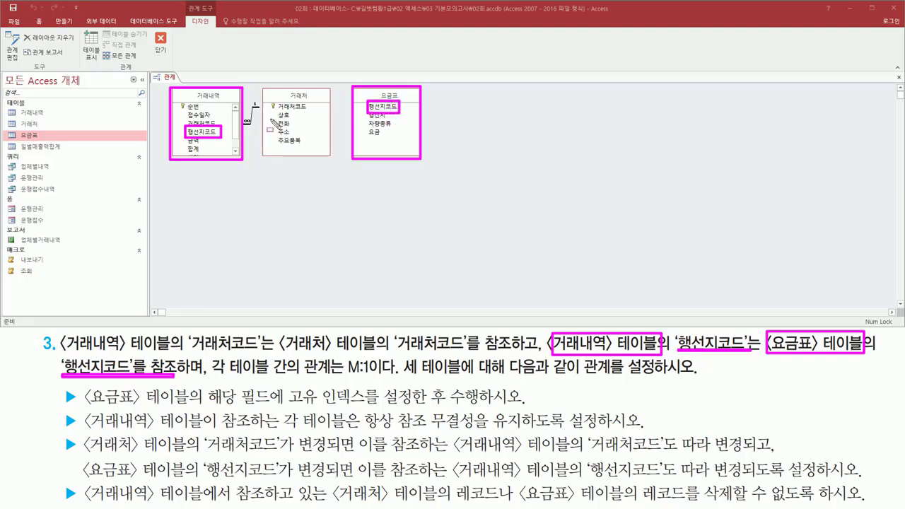
key("Escape")
left_click(209, 132)
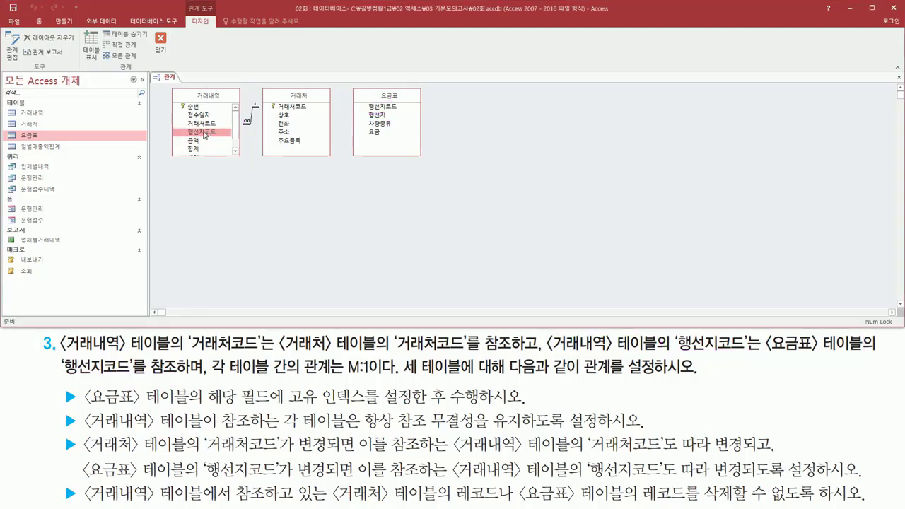
left_click_drag(205, 134, 396, 114)
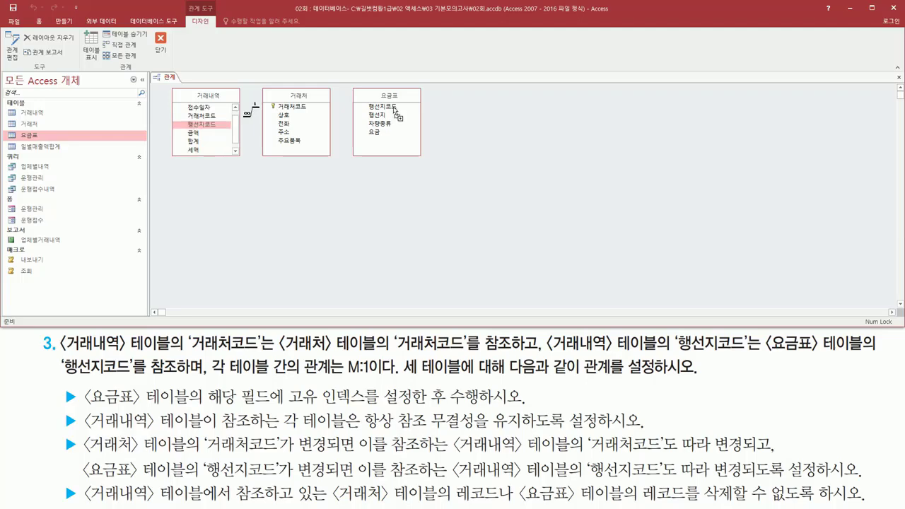
left_click_drag(394, 111, 395, 110)
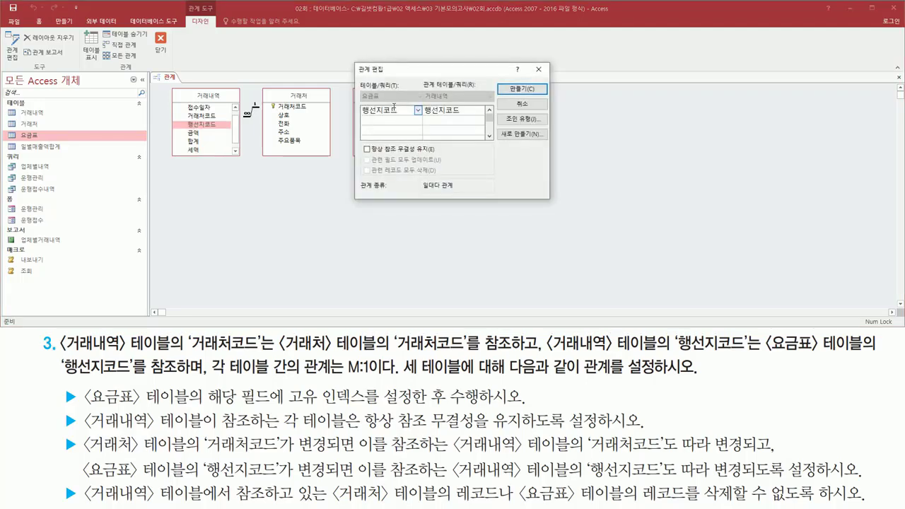
Enable 항상 참조 무결성 유지 for the 행선지코드 relationship between 요금표 and 거래내역.
mouse_move(356, 61)
left_mouse_down()
mouse_move(587, 202)
mouse_move(555, 208)
left_mouse_up()
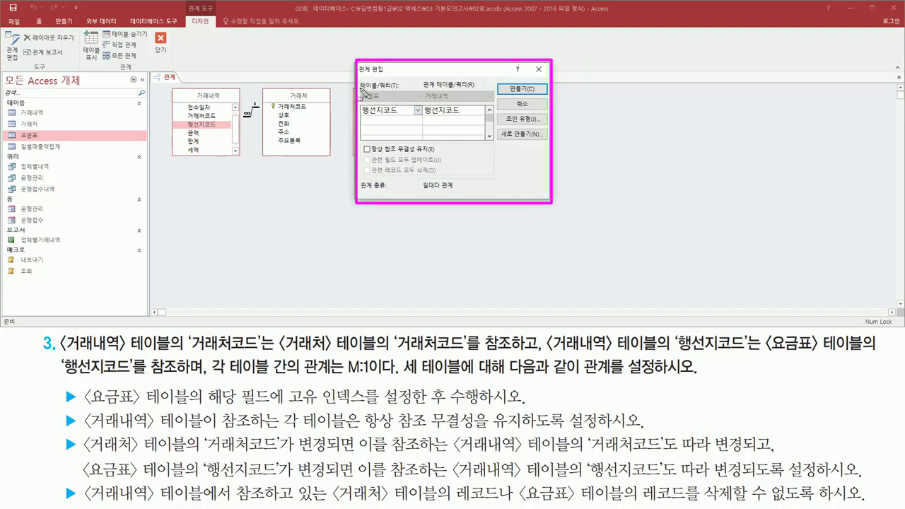
mouse_move(362, 90)
left_mouse_down()
mouse_move(405, 117)
mouse_move(433, 99)
mouse_move(467, 117)
left_mouse_up()
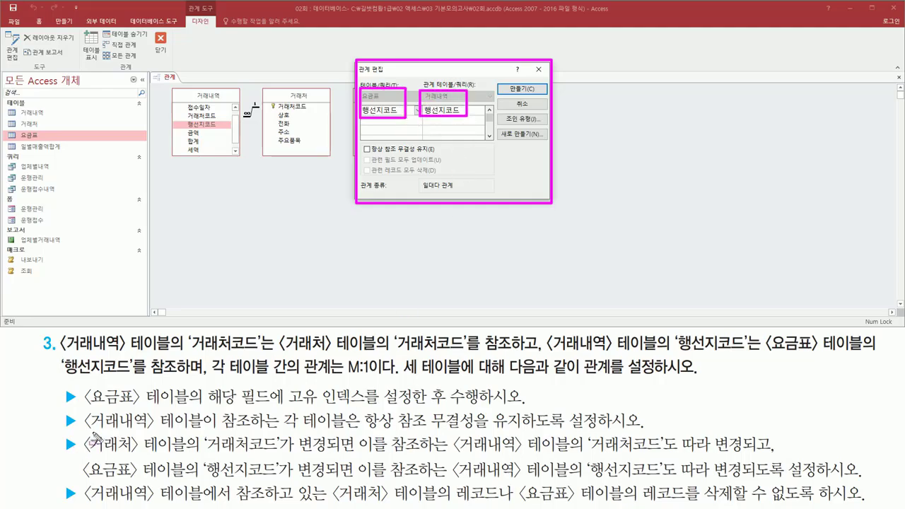
mouse_move(62, 410)
left_mouse_down()
mouse_move(84, 432)
mouse_move(240, 429)
mouse_move(259, 410)
mouse_move(351, 433)
left_mouse_up()
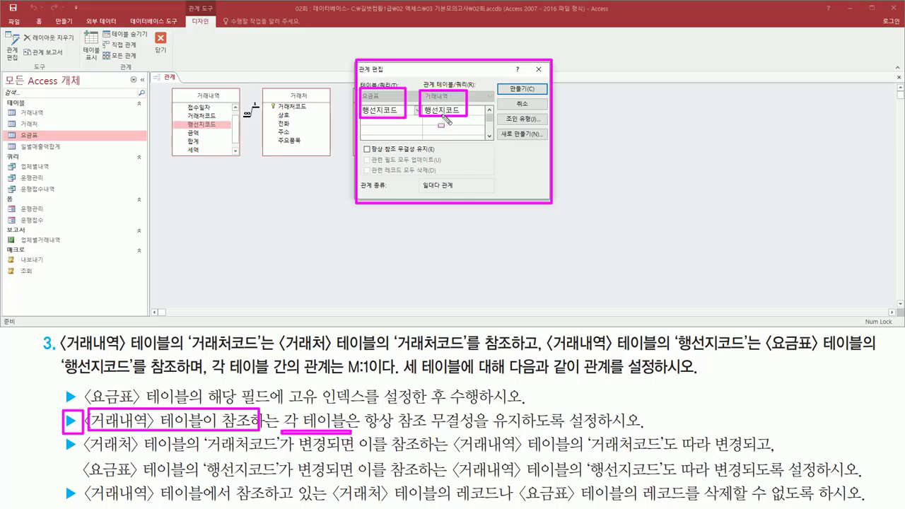
left_click_drag(457, 97, 473, 72)
mouse_move(388, 85)
left_mouse_down()
mouse_move(362, 103)
mouse_move(387, 111)
left_mouse_up()
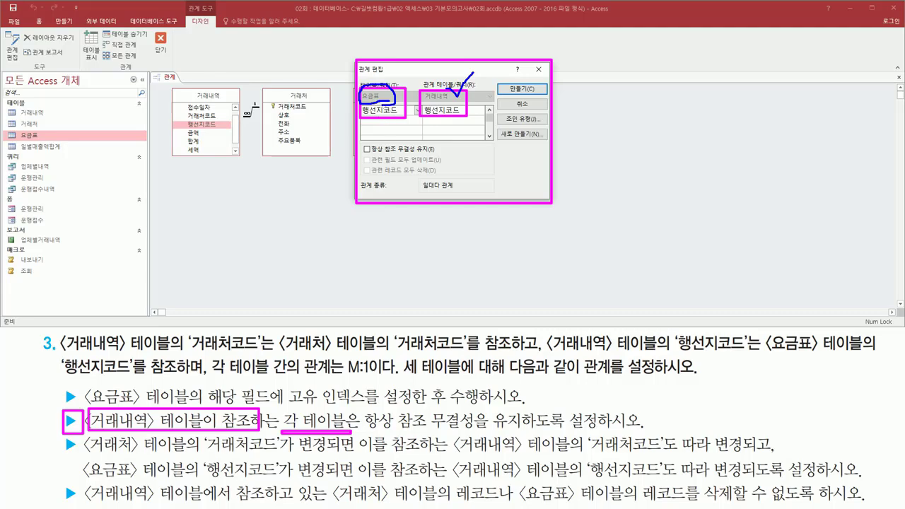
left_click_drag(363, 410, 606, 433)
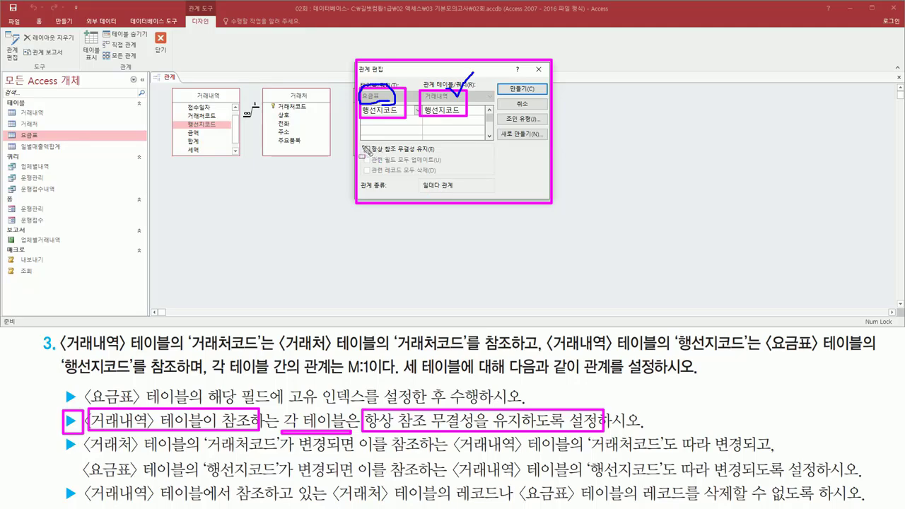
left_click_drag(361, 139, 445, 155)
key("Escape")
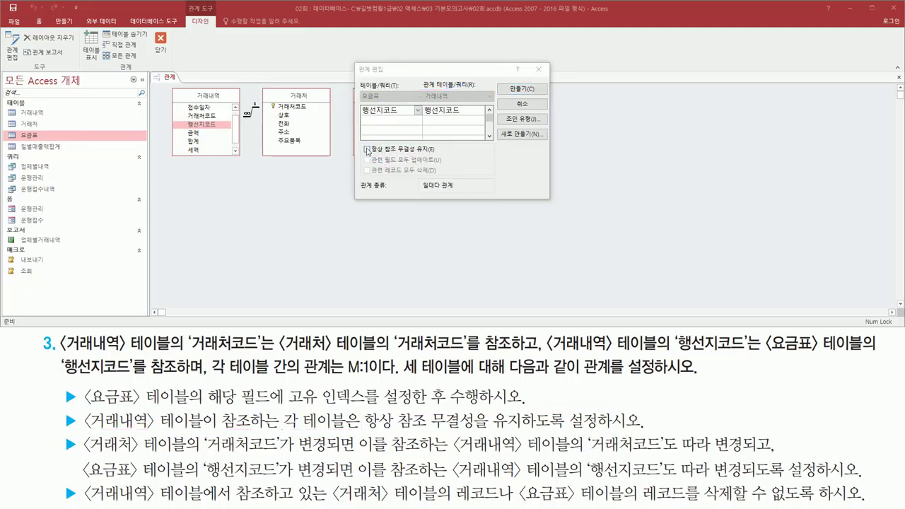
left_click(367, 149)
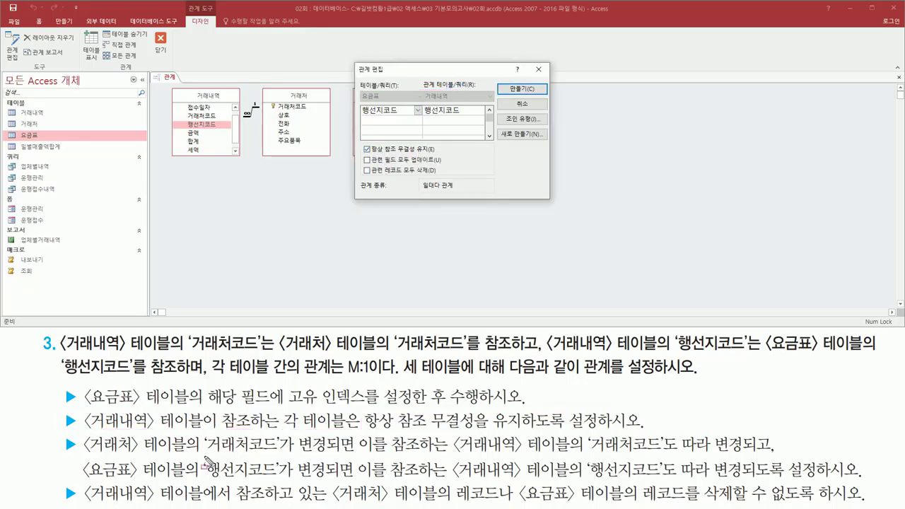
Enable 관련 필드 모두 업데이트 for the 행선지코드 relationship between 요금표 and 거래내역.
mouse_move(58, 434)
left_mouse_down()
mouse_move(80, 457)
mouse_move(192, 485)
mouse_move(304, 481)
left_mouse_up()
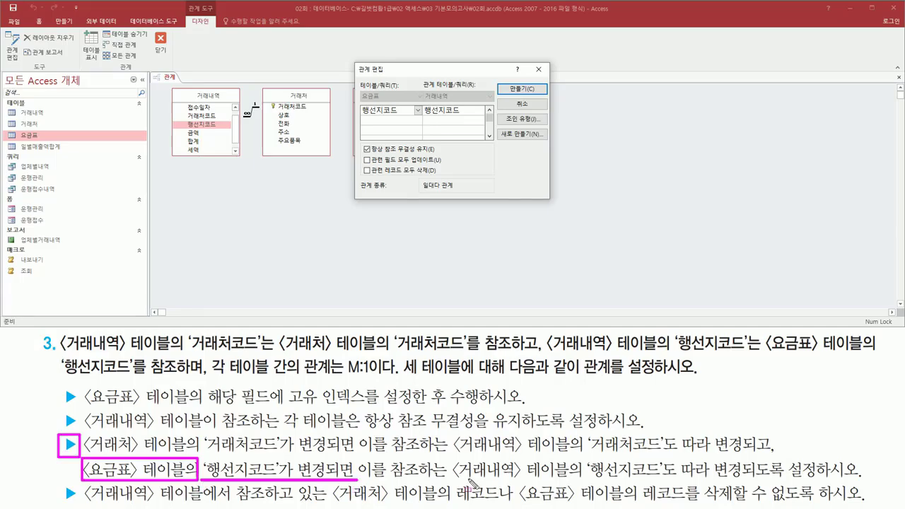
mouse_move(449, 456)
left_mouse_down()
mouse_move(459, 472)
mouse_move(549, 484)
mouse_move(830, 487)
mouse_move(827, 480)
left_mouse_up()
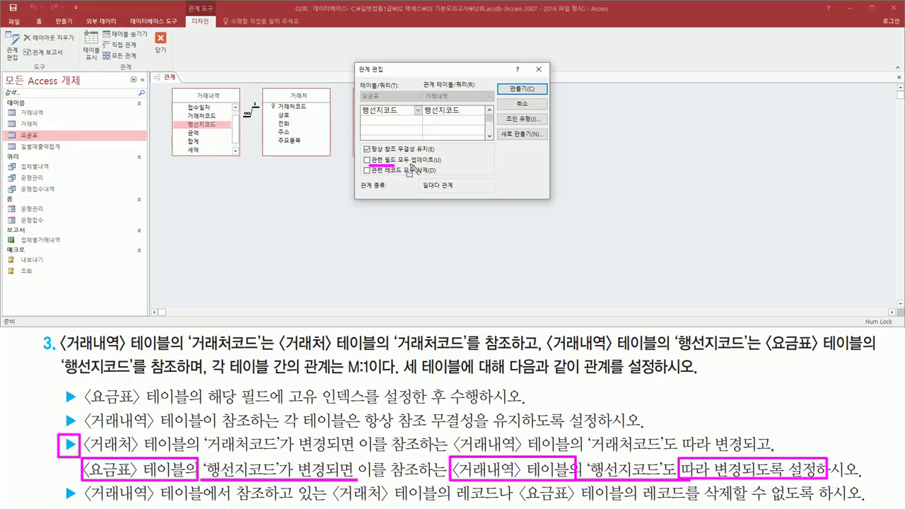
left_click_drag(368, 165, 450, 162)
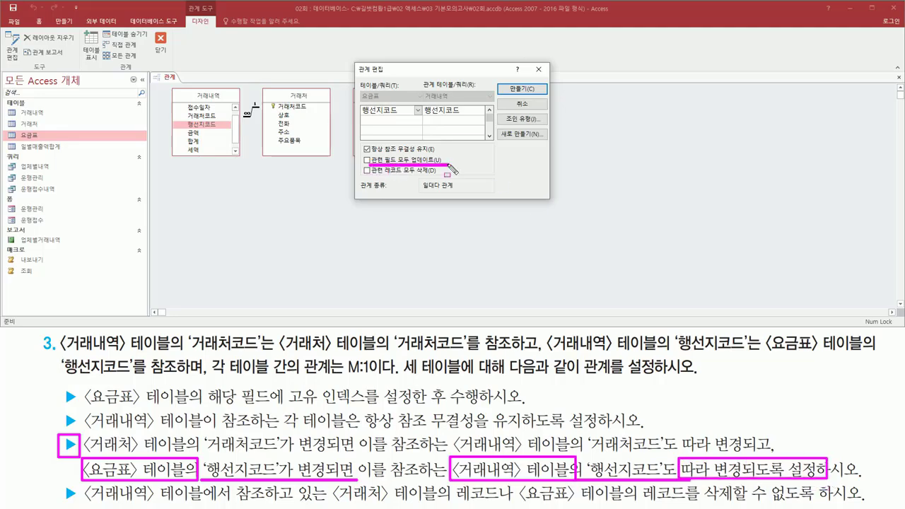
left_click(367, 160)
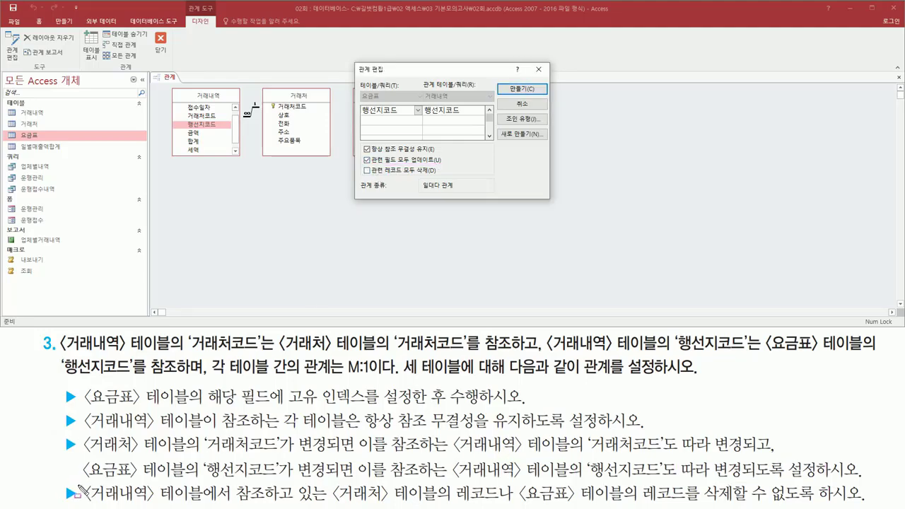
Create the 행선지코드 relationship between 요금표 and 거래내역 without 관련 레코드 모두 삭제.
mouse_move(78, 486)
left_mouse_down()
mouse_move(301, 504)
mouse_move(858, 502)
left_mouse_up()
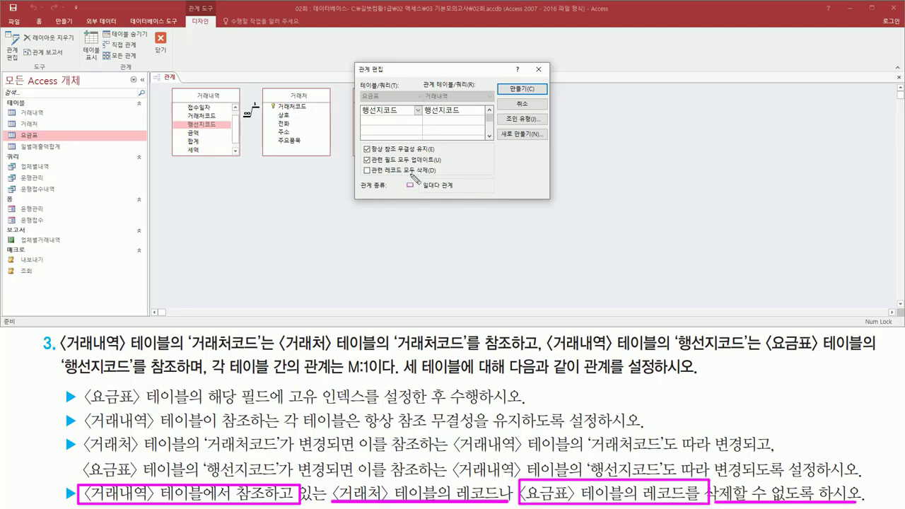
left_click_drag(403, 176, 440, 177)
left_click_drag(360, 165, 373, 177)
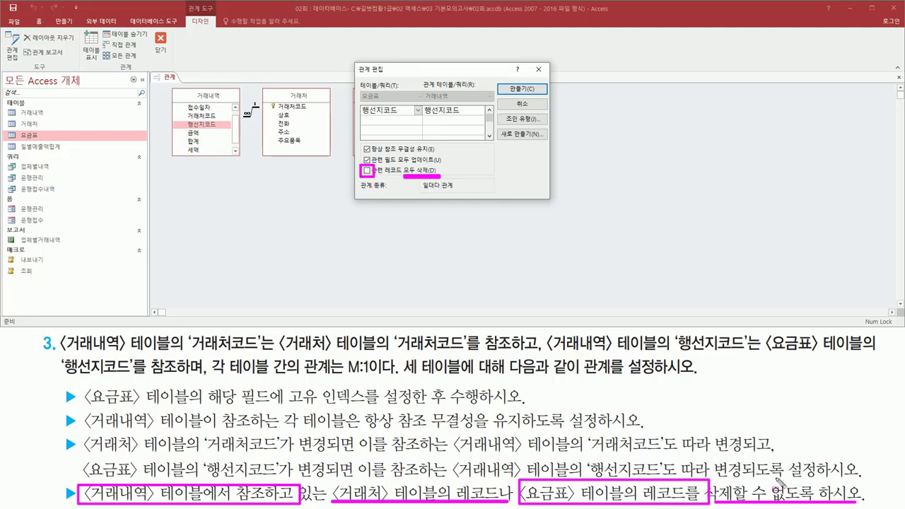
key("e")
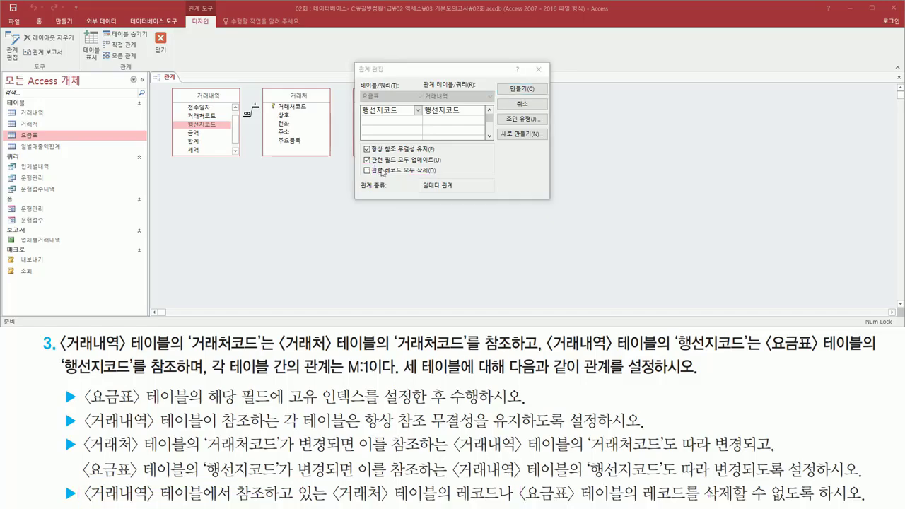
mouse_move(360, 142)
left_mouse_down()
mouse_move(370, 164)
mouse_move(450, 180)
left_mouse_up()
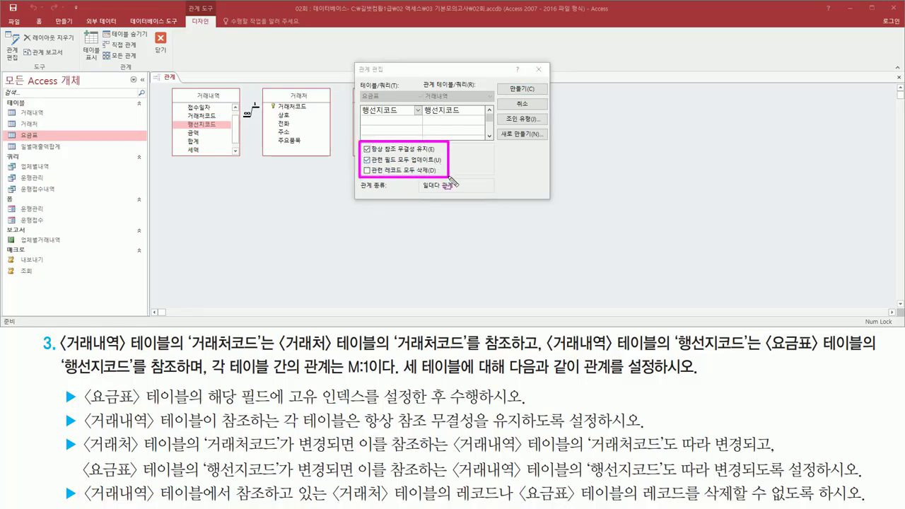
left_click_drag(504, 81, 539, 94)
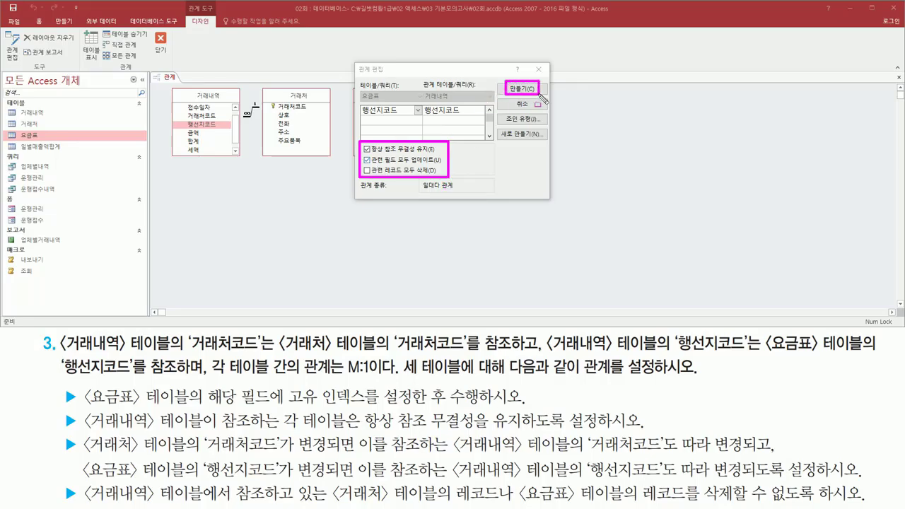
key("Escape")
left_click(536, 91)
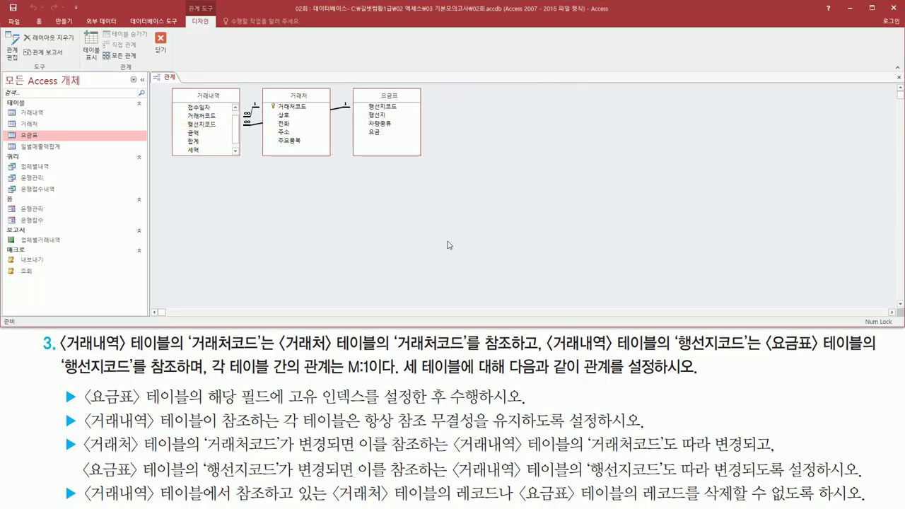
Move the 요금표 table below the 거래처 table in the relationship diagram.
left_click_drag(398, 96, 312, 184)
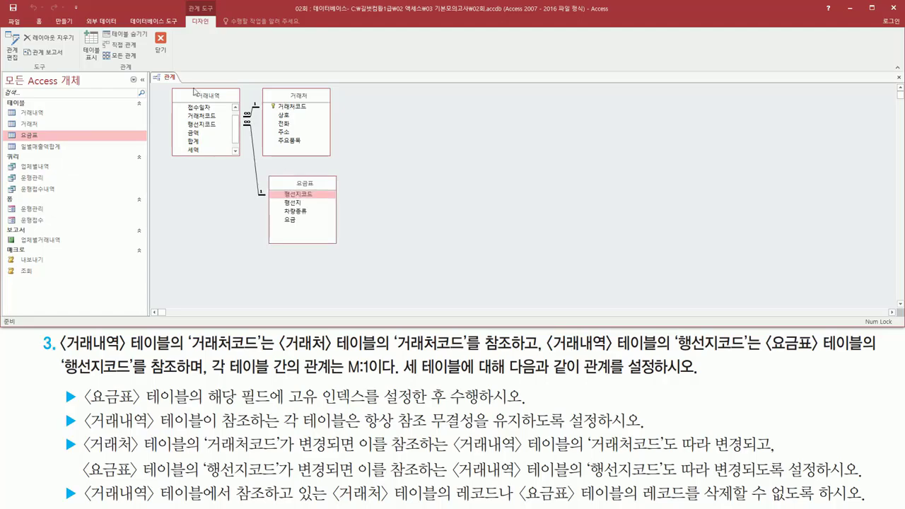
mouse_move(168, 85)
left_mouse_down()
mouse_move(246, 160)
mouse_move(287, 227)
mouse_move(335, 250)
left_mouse_up()
key("Escape")
Close the Relationships window and save the changes to its layout.
left_click_drag(150, 29, 172, 62)
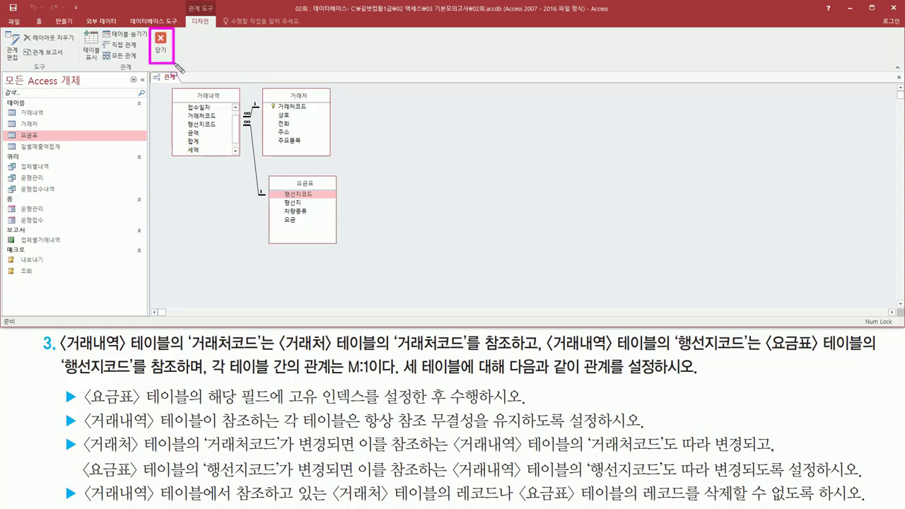
key("Escape")
left_click(161, 43)
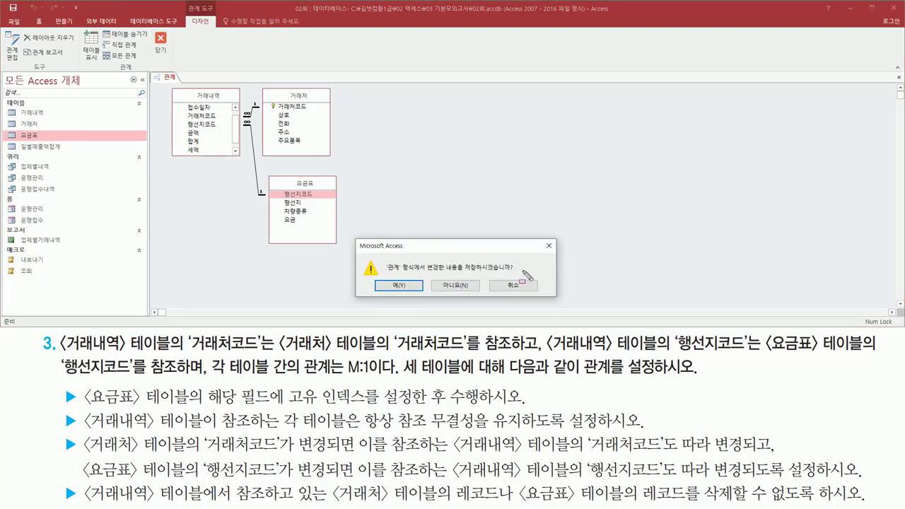
mouse_move(385, 276)
left_mouse_down()
mouse_move(400, 297)
mouse_move(415, 295)
left_mouse_up()
key("Escape")
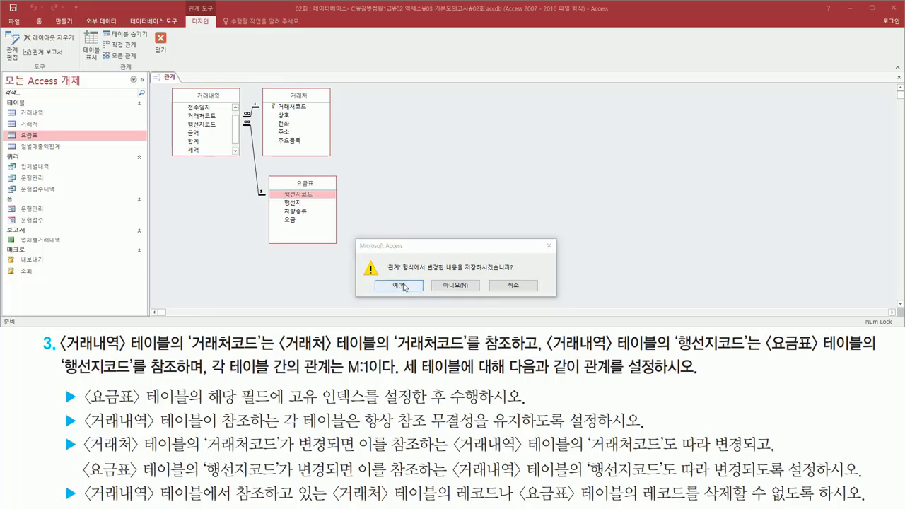
left_click(403, 286)
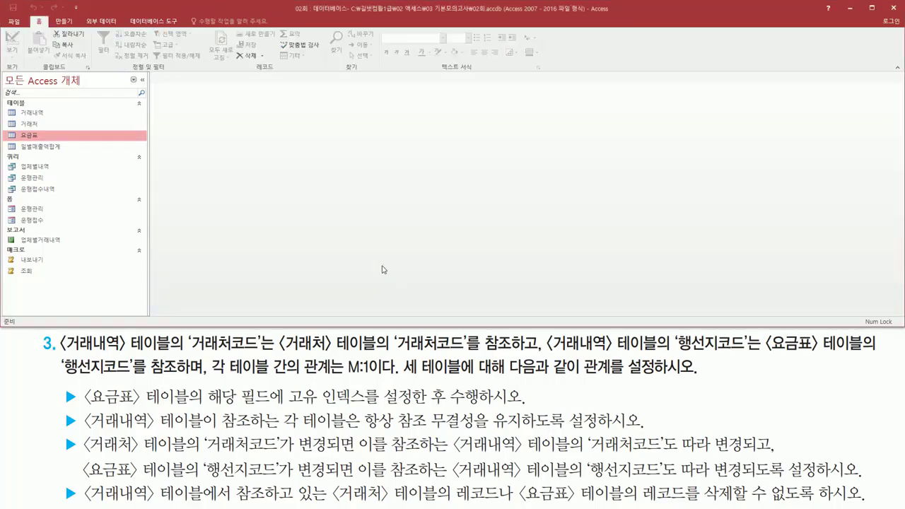